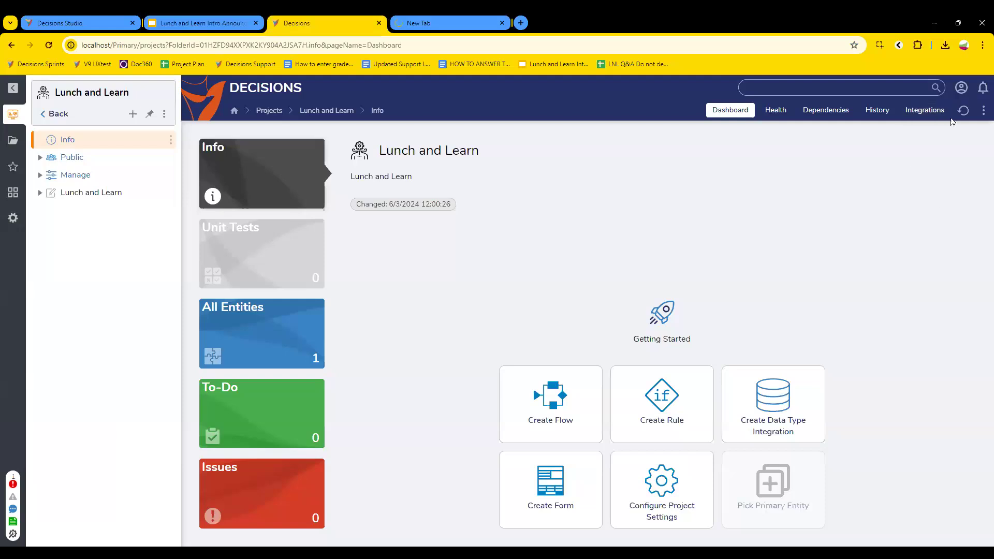
# Step: Confirm in System Information that the platform version is 9.0.0.73567, then open a new browser tab
pyautogui.click(961, 87)
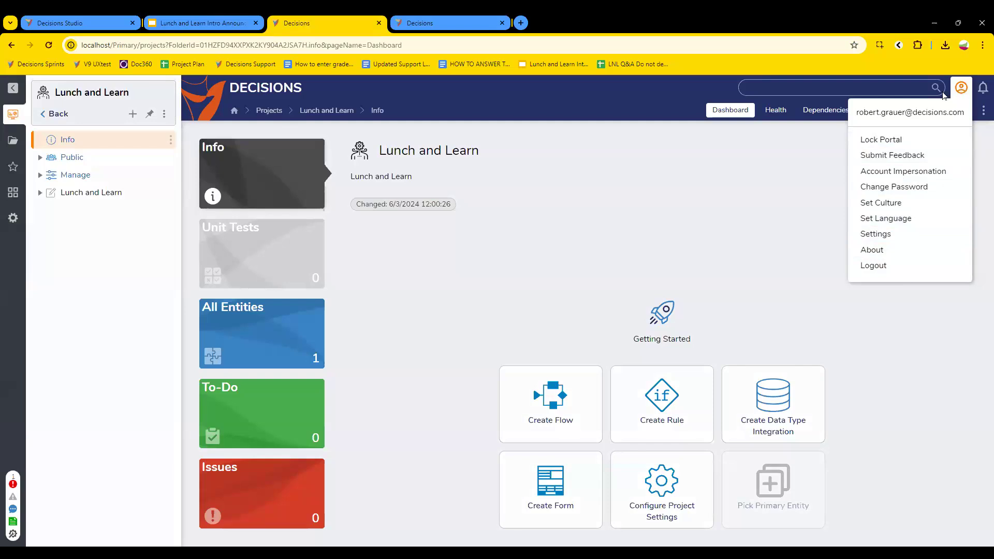
pyautogui.click(883, 250)
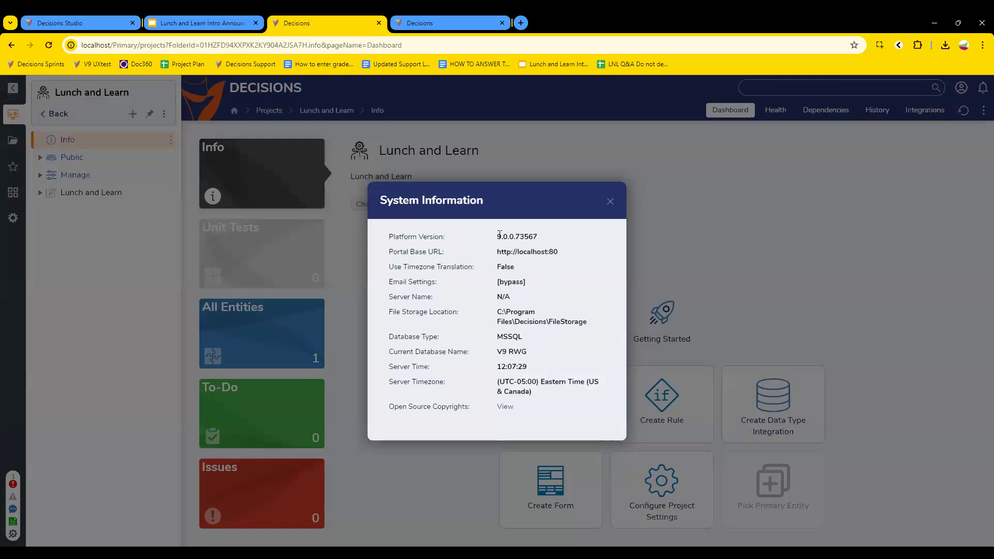
pyautogui.doubleClick(537, 238)
pyautogui.click(531, 235)
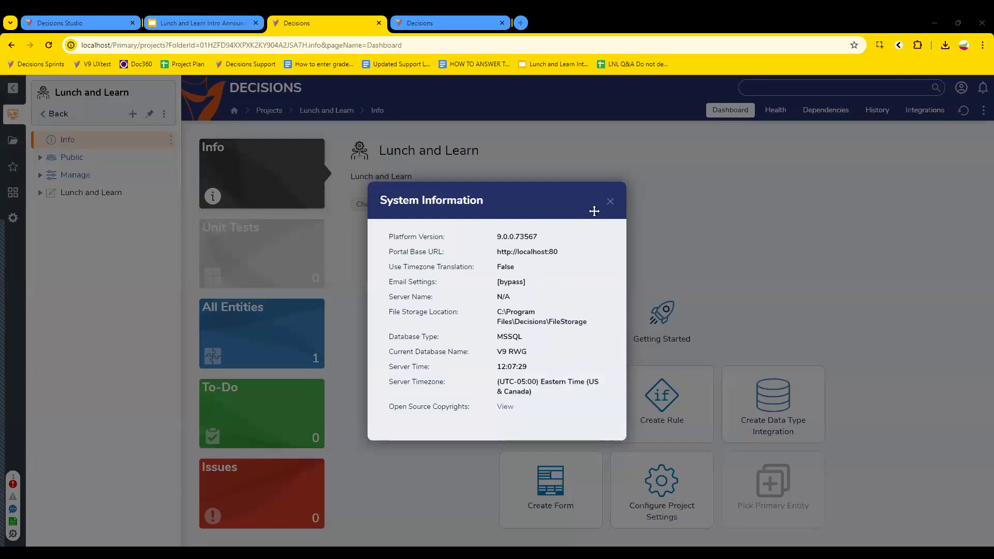
pyautogui.click(610, 207)
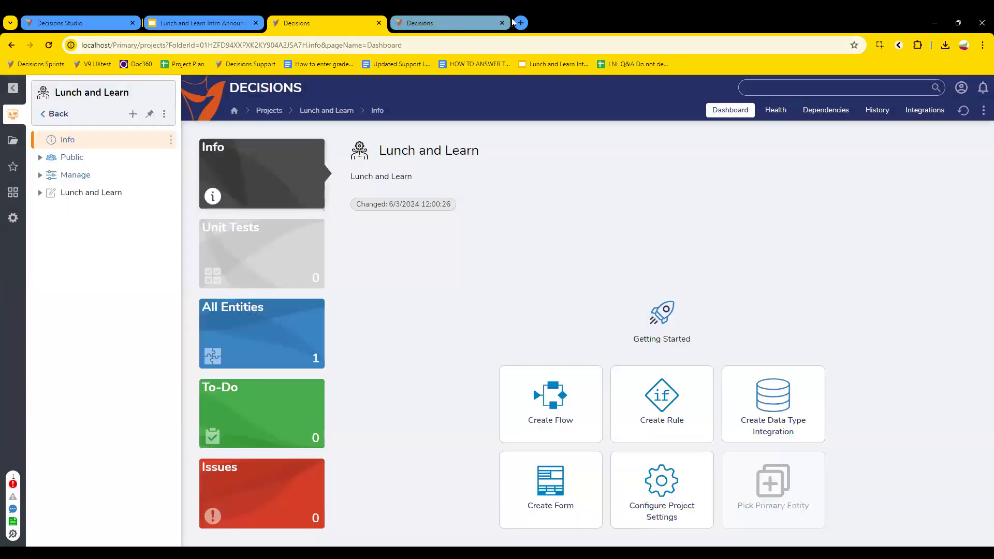
pyautogui.click(520, 23)
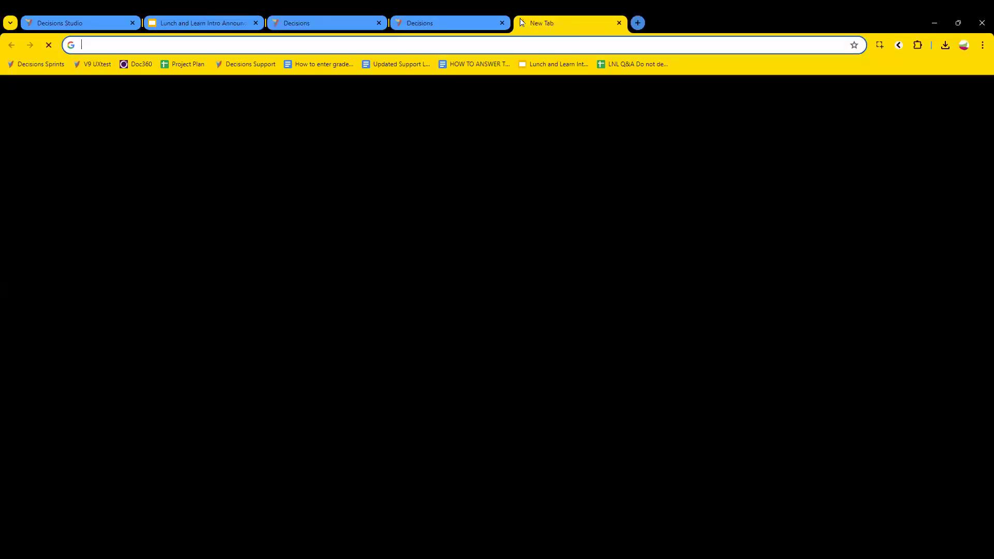
# Step: Go to the Decisions documentation site and search for 'release notes te'
pyautogui.click(481, 46)
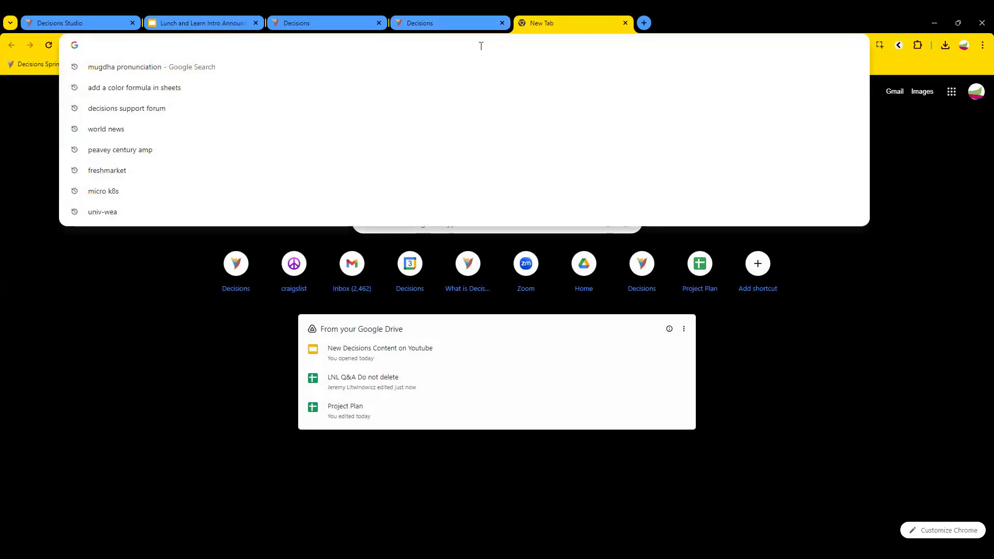
pyautogui.write('documen')
pyautogui.press('Return')
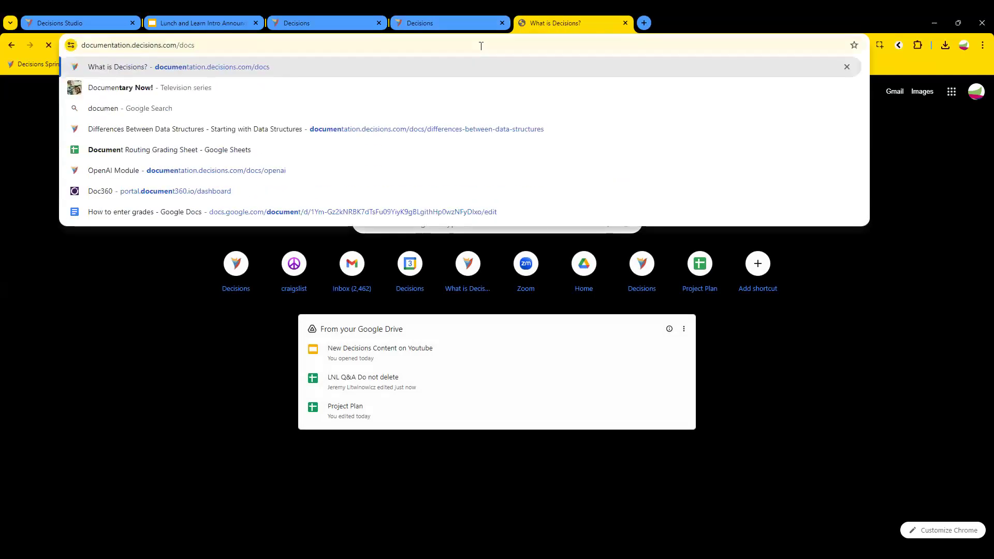
pyautogui.click(534, 106)
pyautogui.write('release notes test')
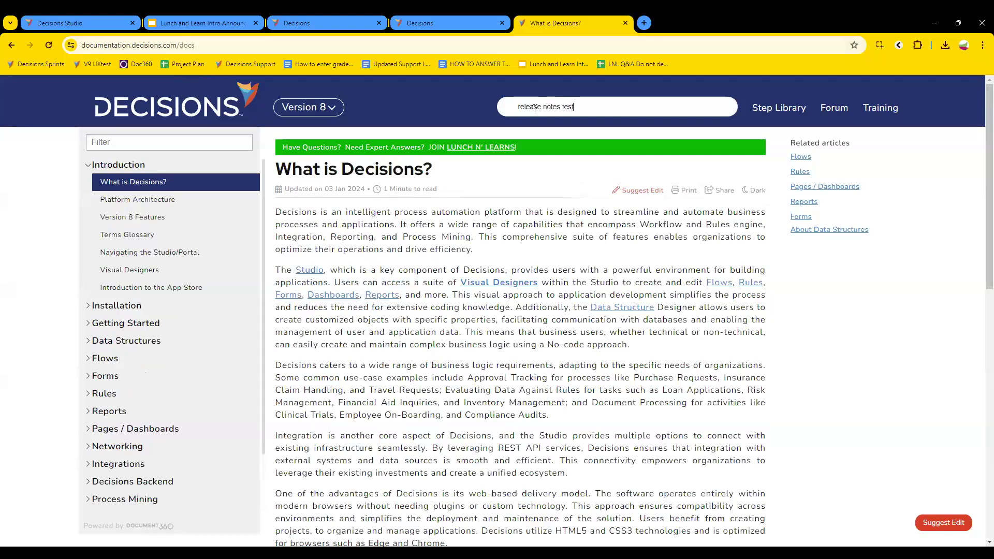
# Step: Open the Version 8.12.x Release Notes from the Version 8 release notes list
pyautogui.click(330, 107)
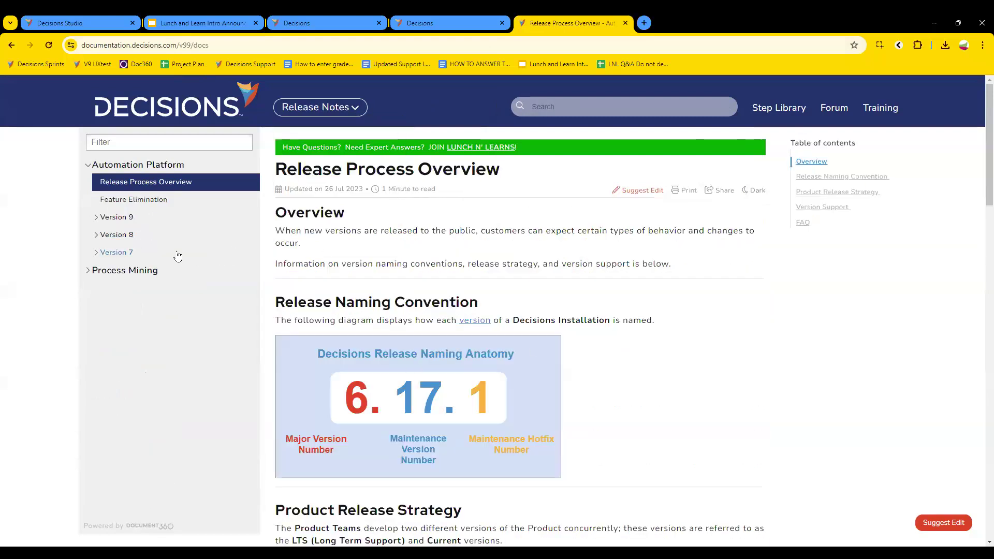
pyautogui.click(87, 240)
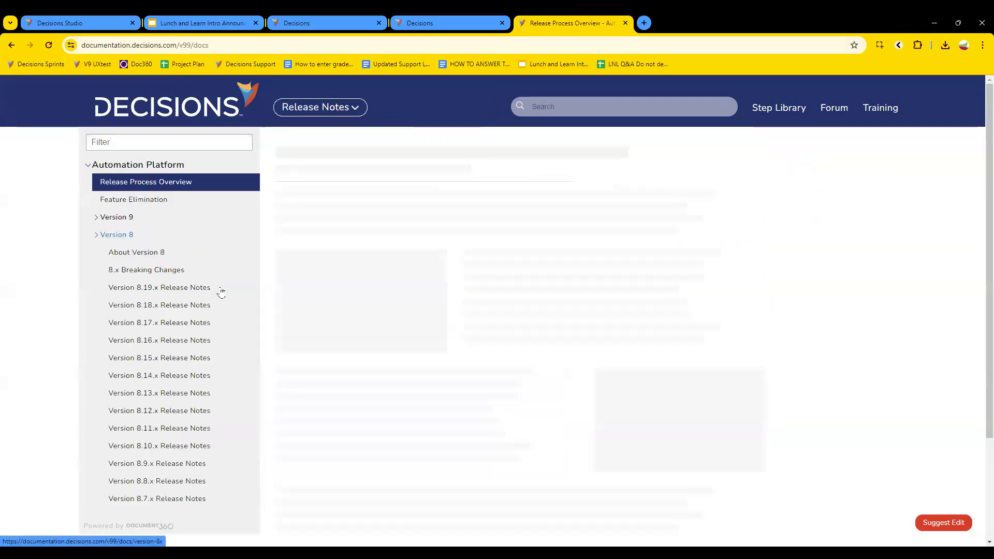
pyautogui.scroll(-3, 197, 295)
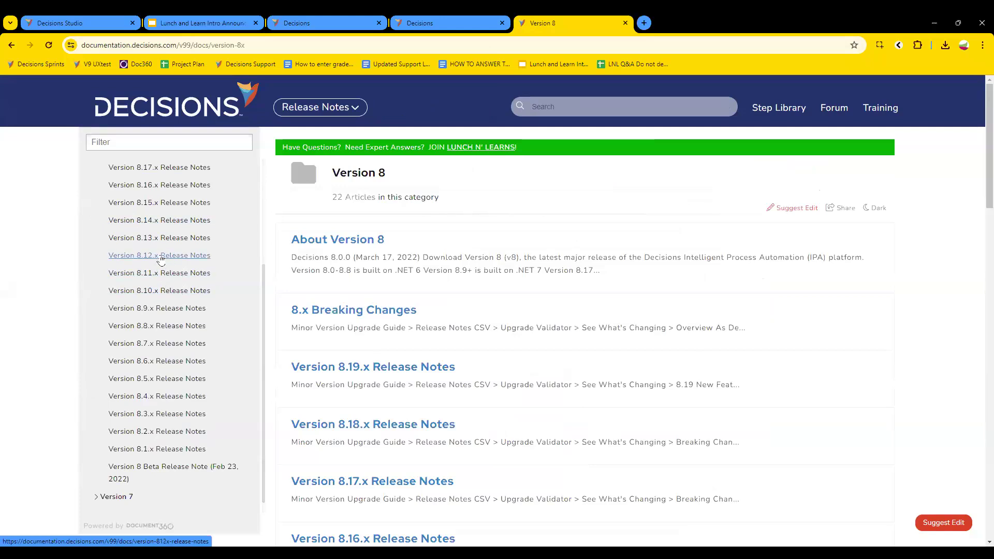
pyautogui.click(160, 256)
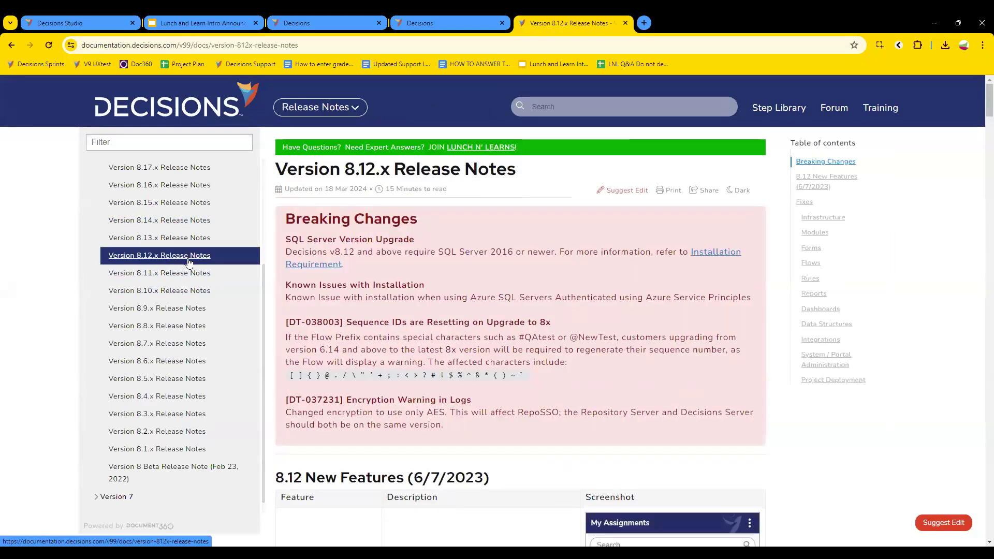
pyautogui.scroll(-3, 170, 357)
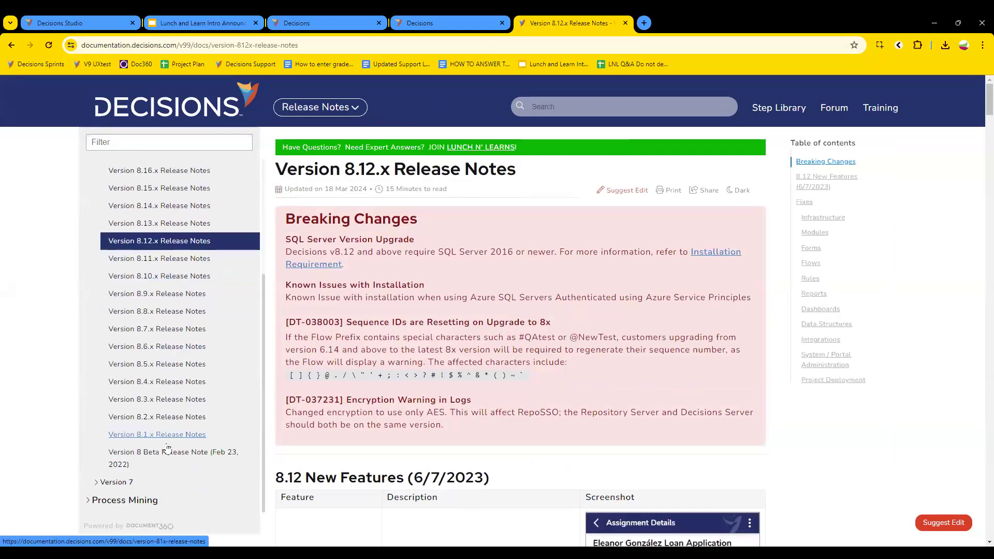
pyautogui.click(157, 434)
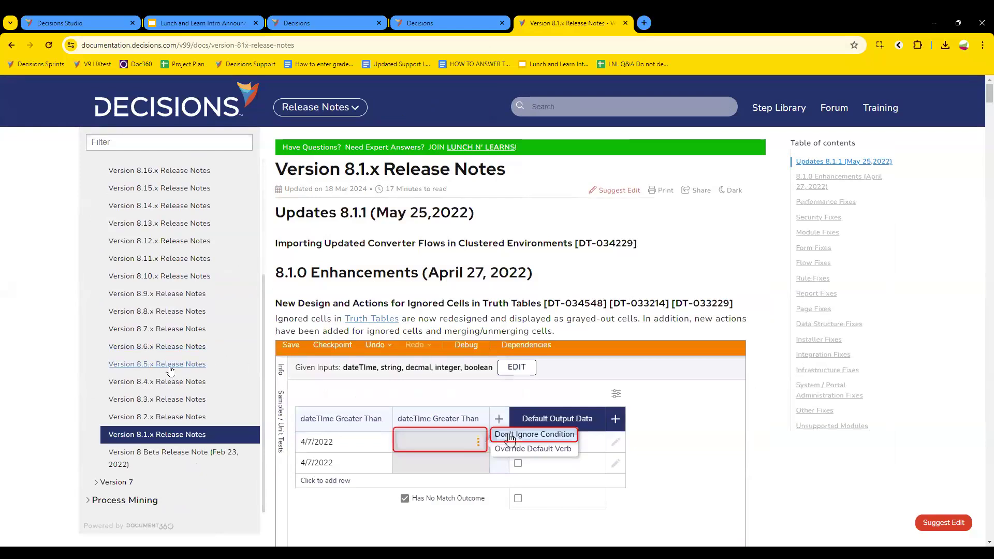
pyautogui.click(160, 241)
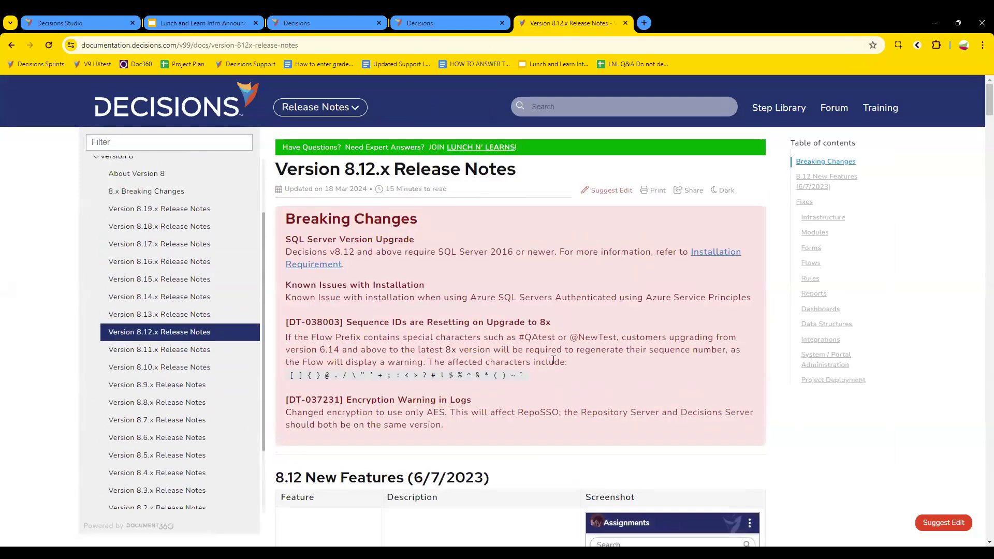
pyautogui.scroll(-2, 555, 357)
pyautogui.scroll(-3, 556, 354)
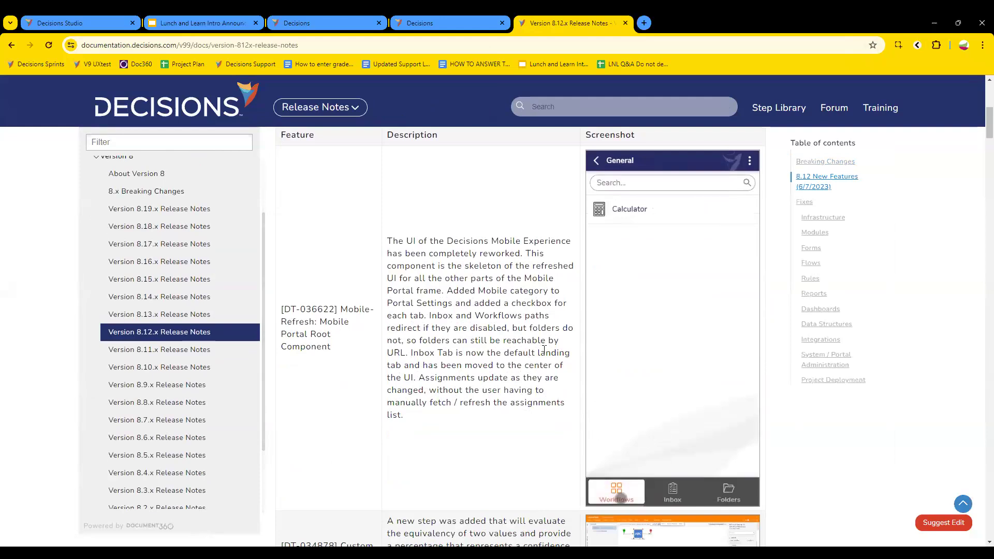
pyautogui.scroll(-4, 524, 341)
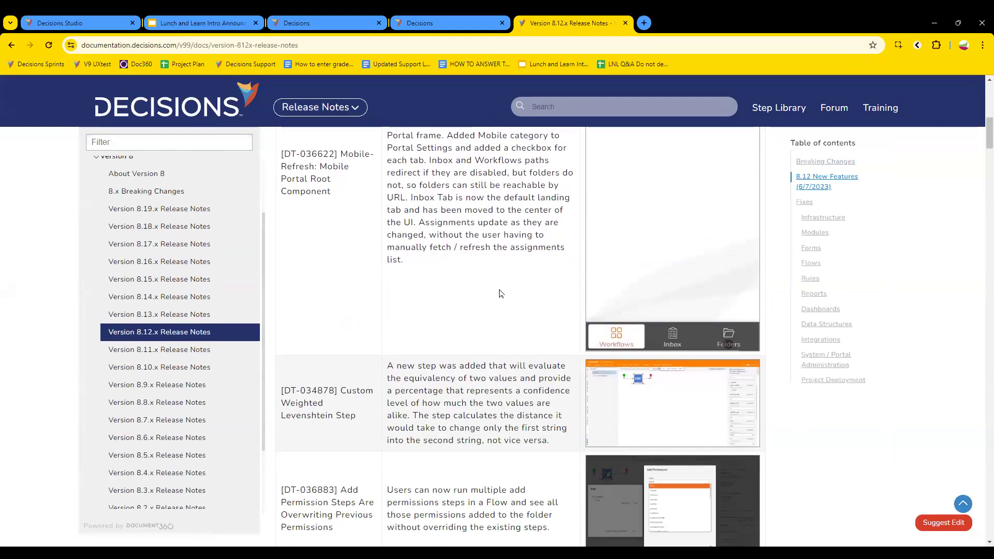
pyautogui.scroll(-3, 500, 293)
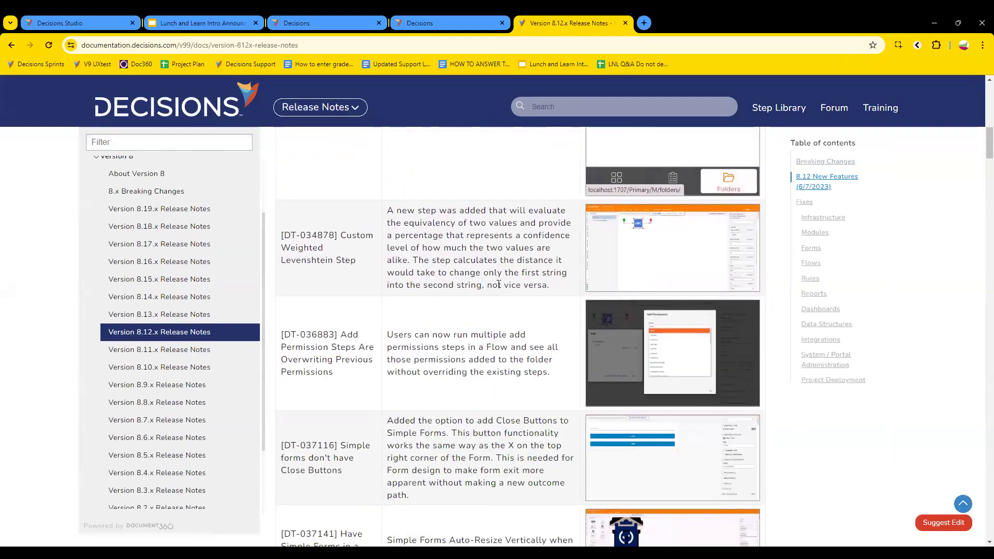
pyautogui.scroll(-1, 459, 322)
pyautogui.scroll(8, 459, 322)
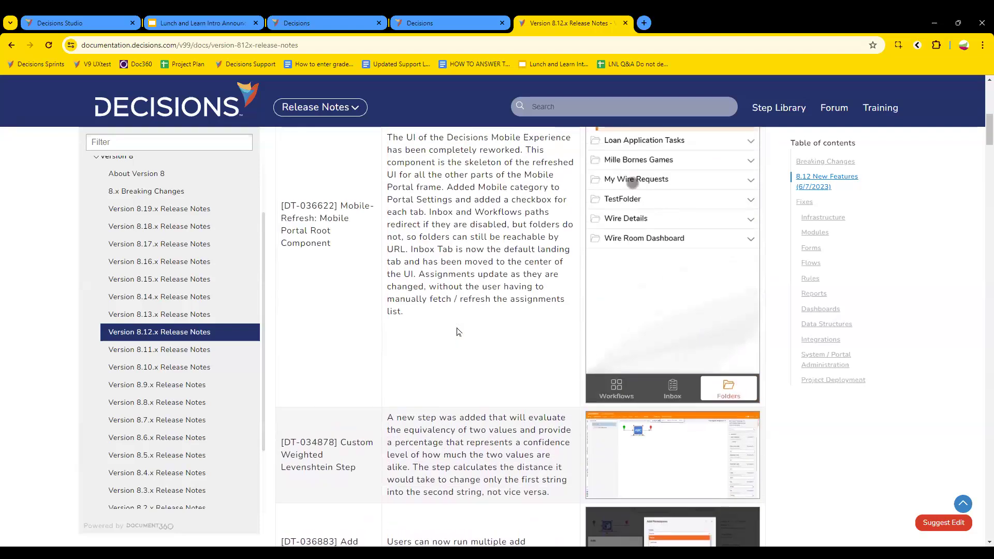
pyautogui.scroll(2, 457, 331)
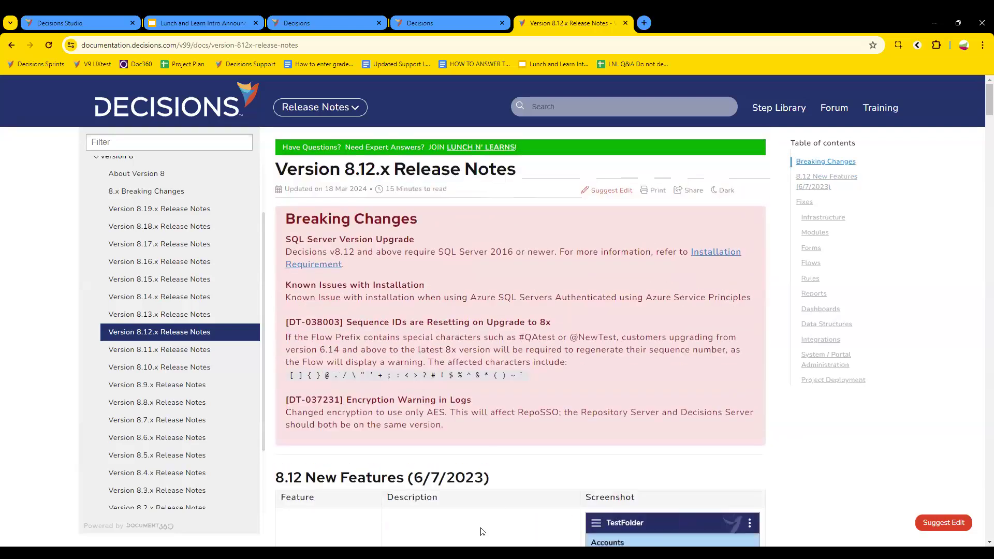
pyautogui.moveTo(350, 239); pyautogui.dragTo(453, 252)
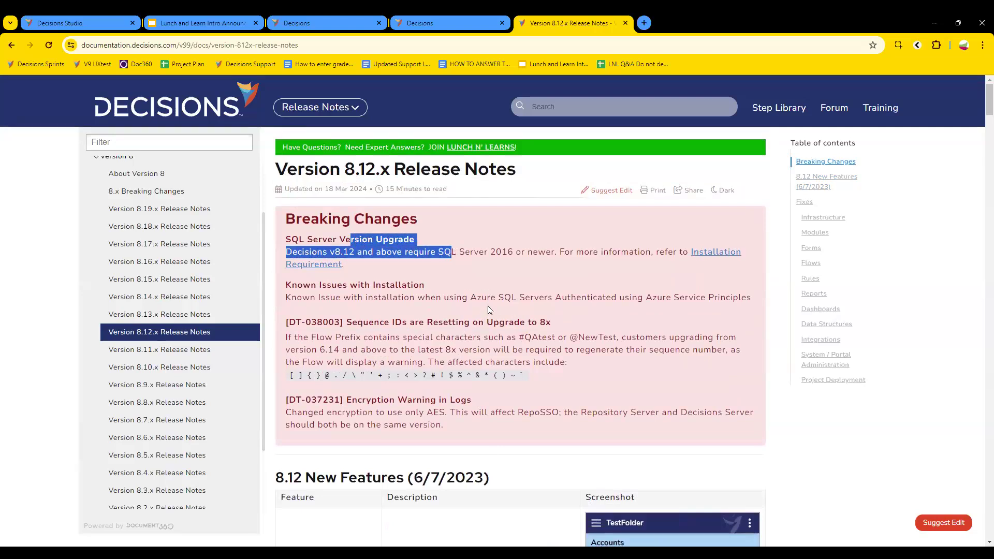
pyautogui.click(419, 262)
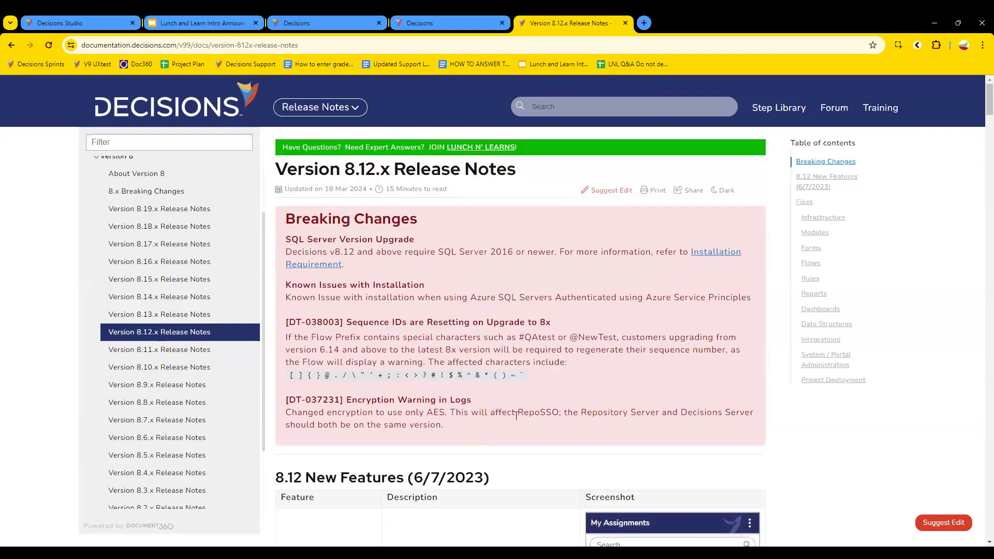
pyautogui.scroll(-2, 516, 416)
pyautogui.scroll(-10, 516, 415)
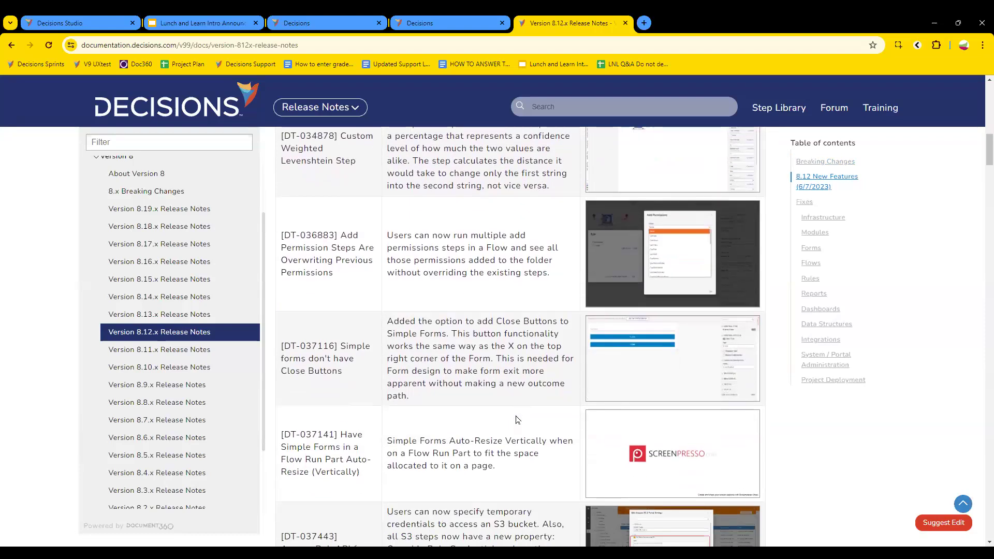
pyautogui.scroll(-7, 516, 420)
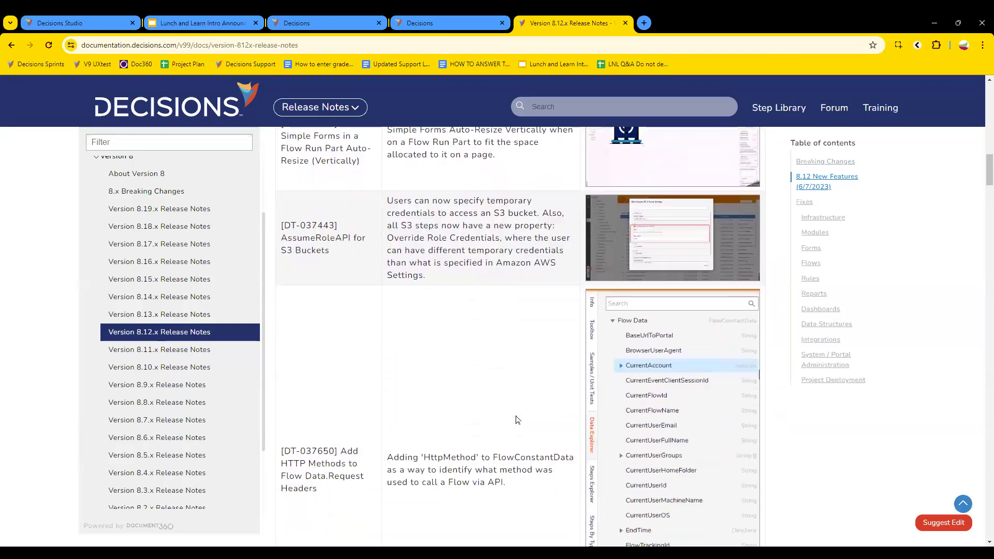
pyautogui.scroll(-6, 516, 420)
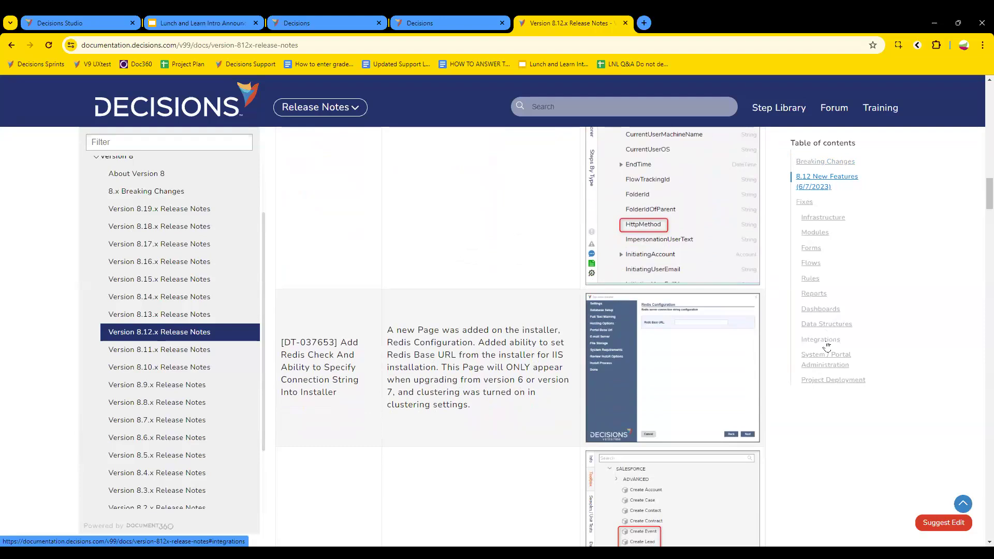
pyautogui.click(827, 344)
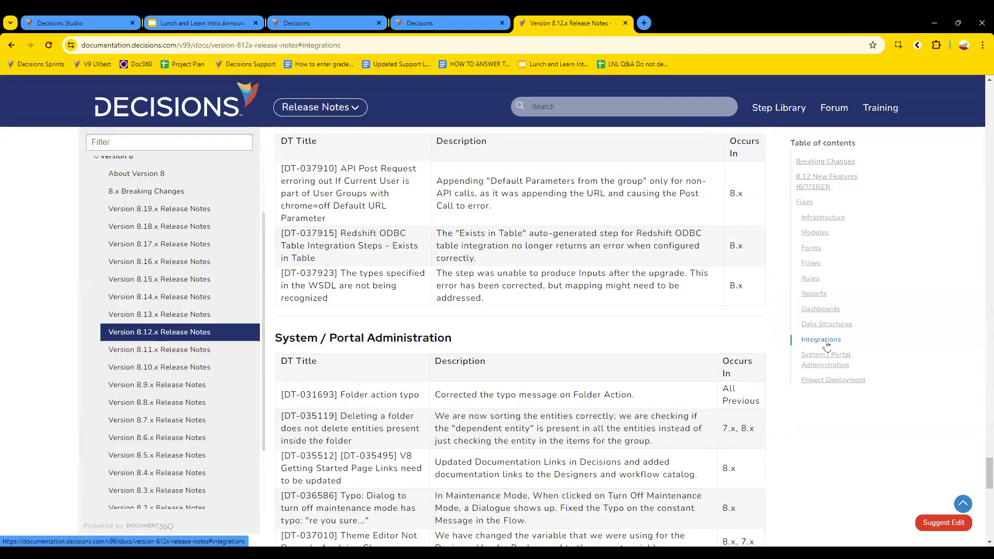
# Step: Jump through the 8.12.x fix lists to the Dashboards and Reports sections
pyautogui.scroll(1, 826, 346)
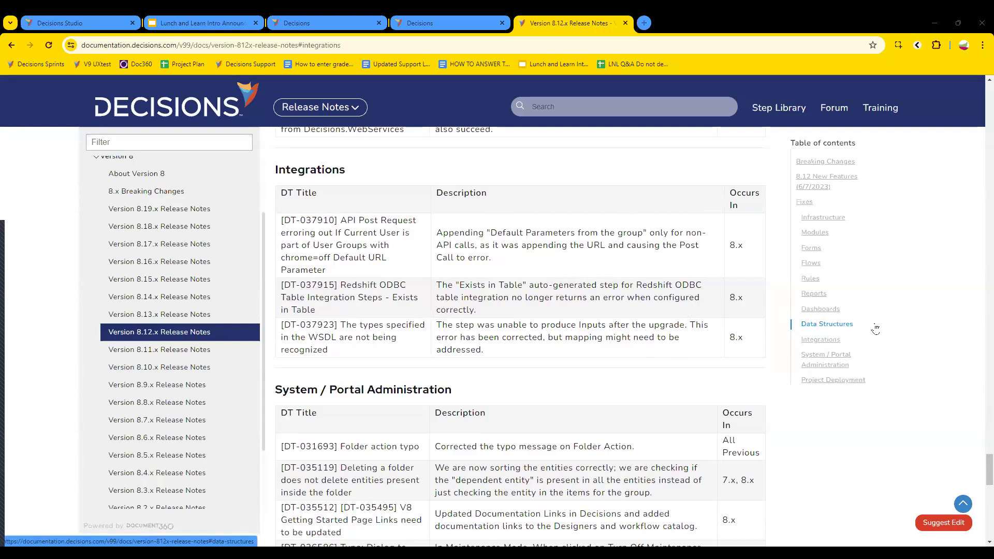
pyautogui.click(828, 310)
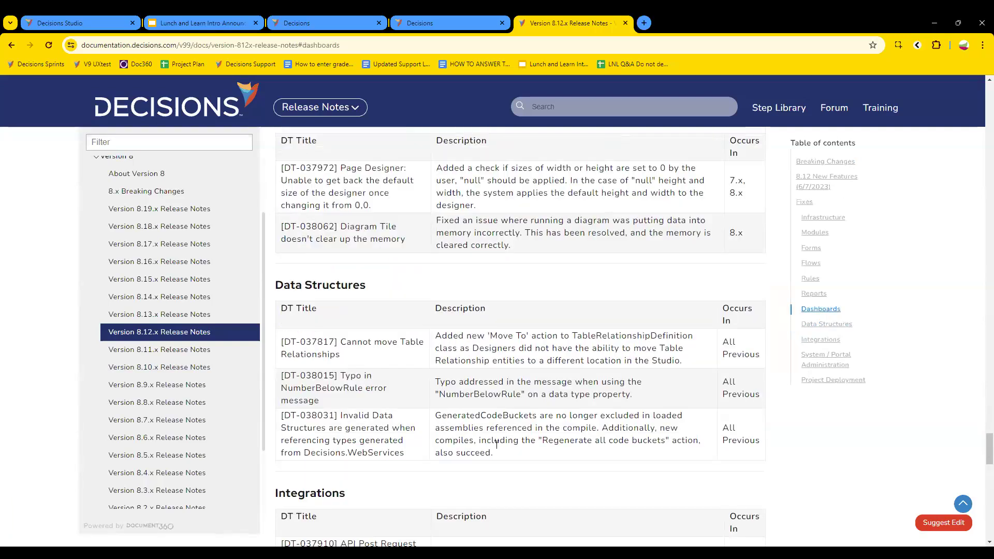
pyautogui.scroll(2, 528, 350)
pyautogui.scroll(-1, 527, 353)
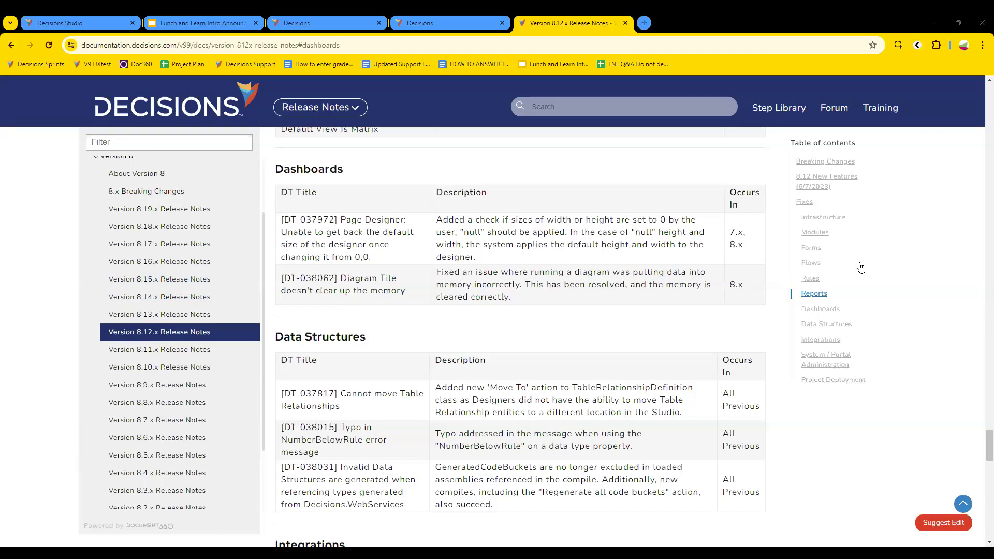
pyautogui.click(821, 297)
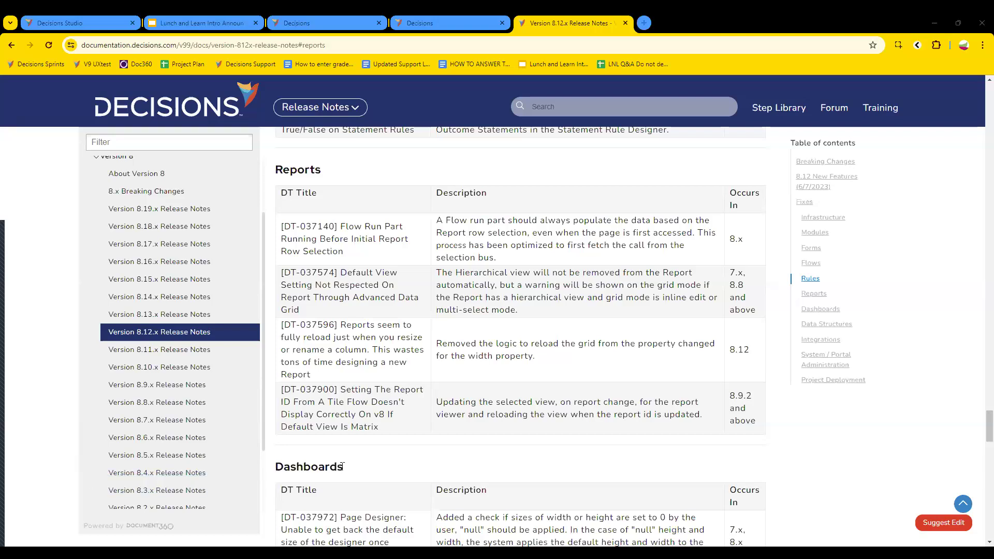
# Step: Sign in to the Decisions Studio release-notes test environment
pyautogui.click(321, 23)
pyautogui.click(433, 21)
pyautogui.click(581, 361)
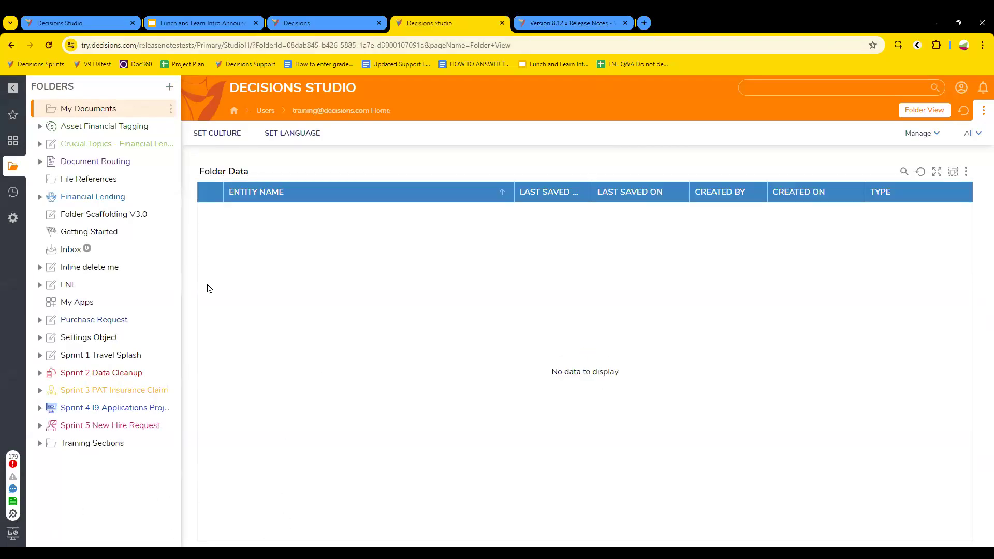
# Step: Open the Automotive dashboard under Financial Lending > Loan Applications > Types of Loan, then show the Global Debugger
pyautogui.click(99, 200)
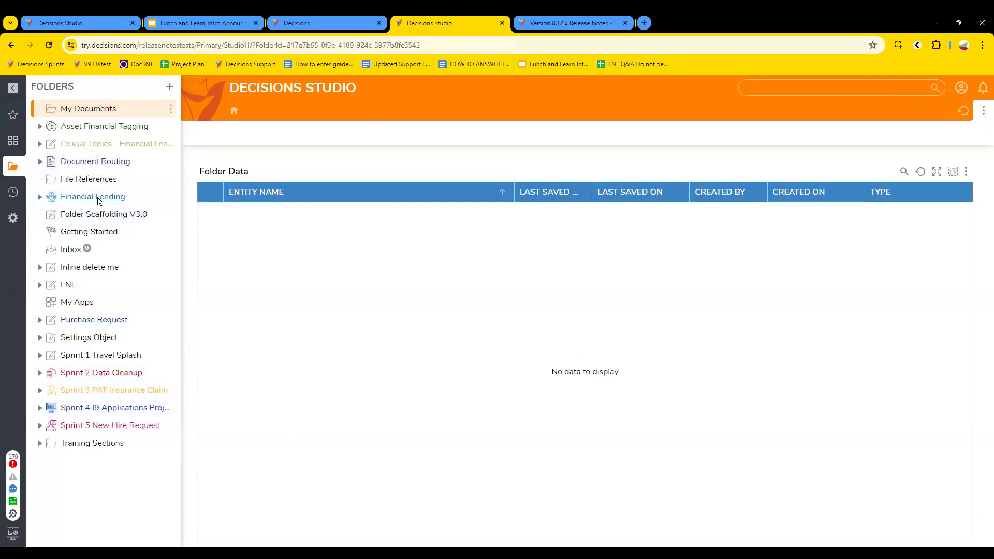
pyautogui.doubleClick(230, 274)
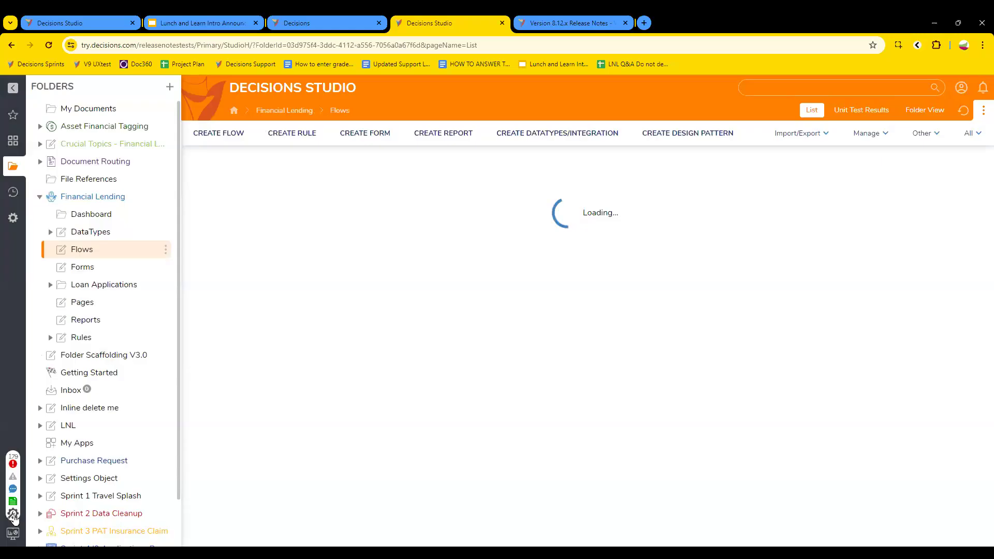
pyautogui.click(110, 234)
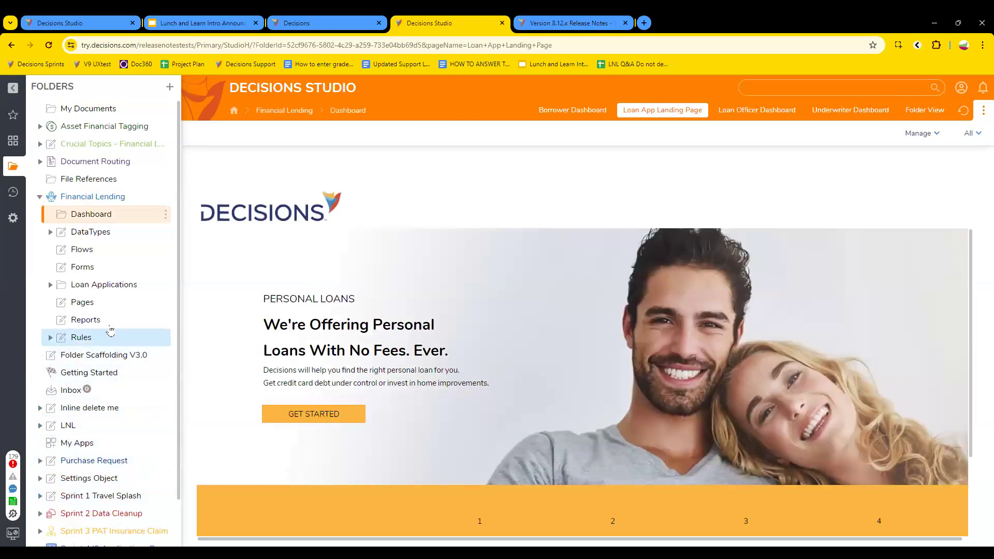
pyautogui.click(104, 285)
pyautogui.doubleClick(262, 221)
pyautogui.doubleClick(254, 221)
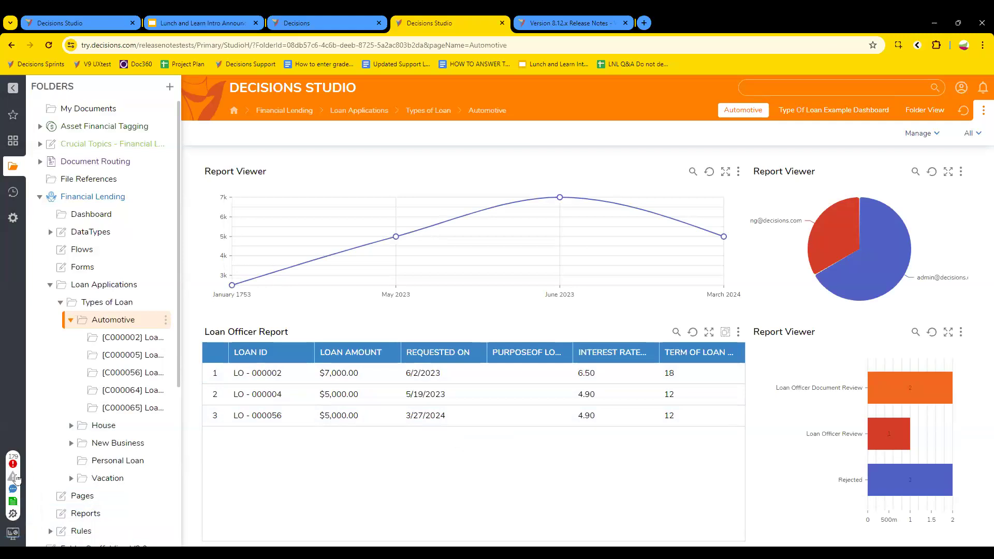
pyautogui.click(13, 515)
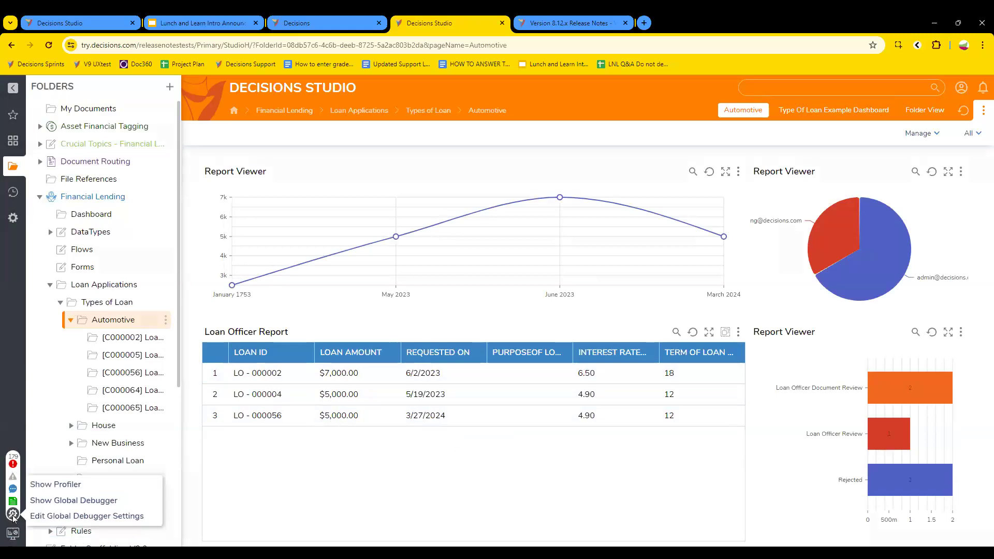
pyautogui.click(82, 503)
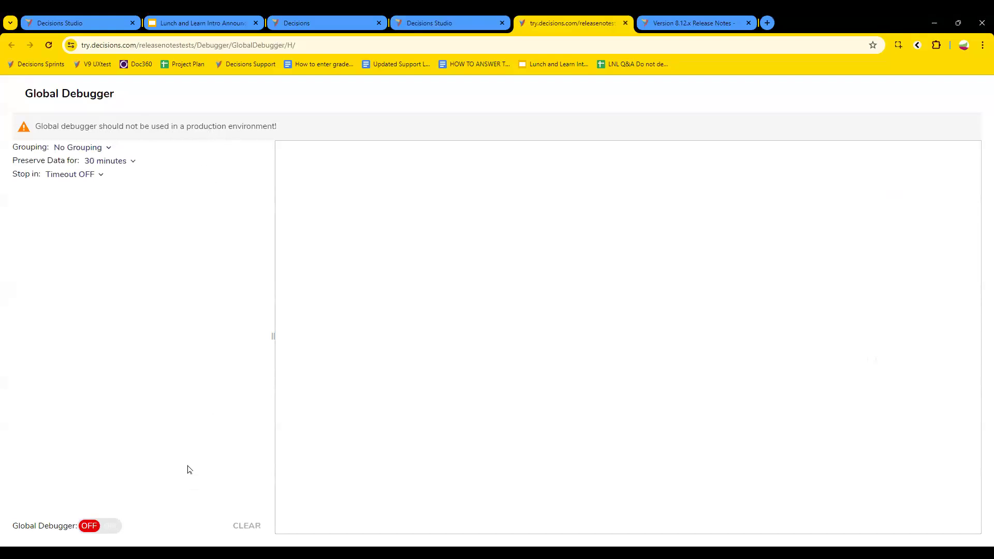
# Step: Turn the Global Debugger on, reload the dashboard, and view the captured Default Inbox Folder Count diagram
pyautogui.click(110, 528)
pyautogui.click(448, 26)
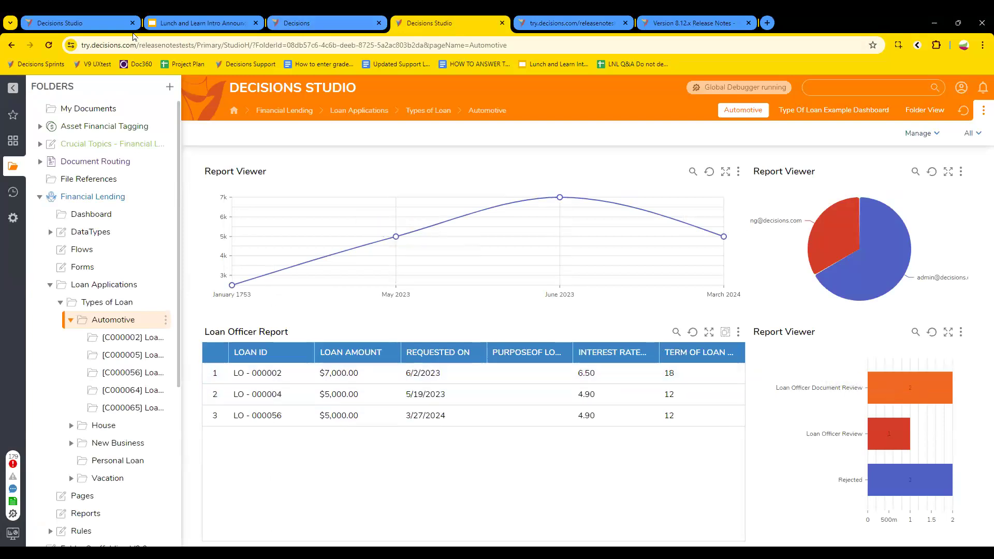
pyautogui.click(48, 45)
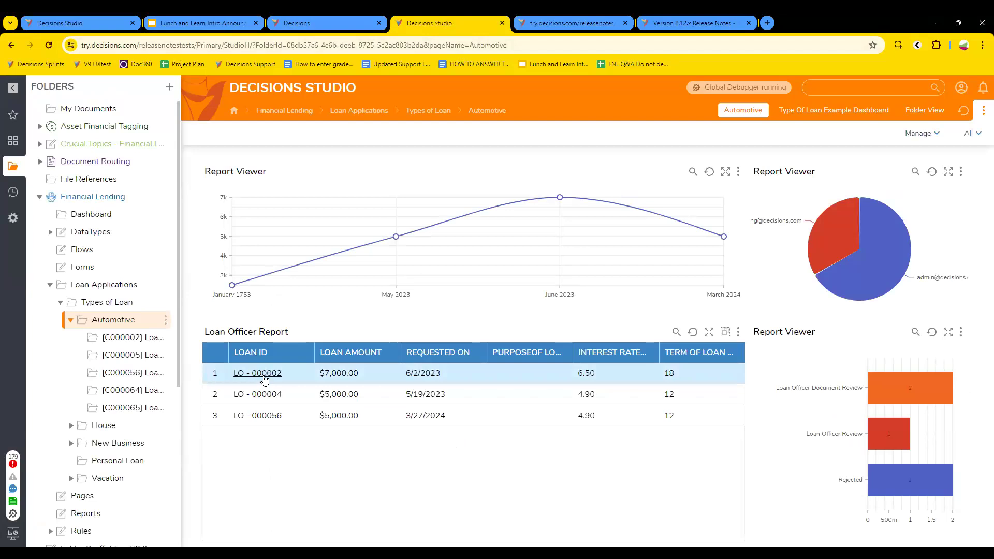
pyautogui.click(555, 26)
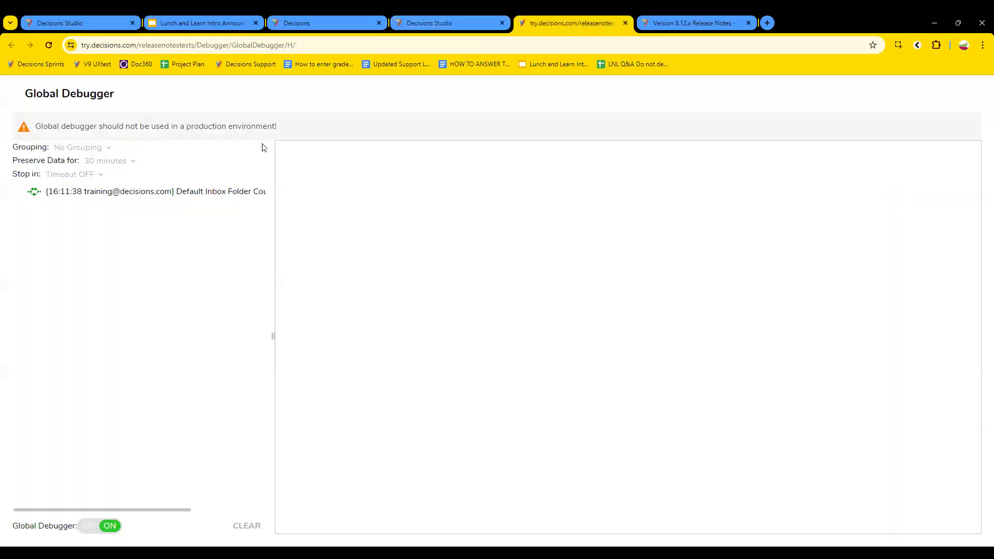
pyautogui.click(188, 192)
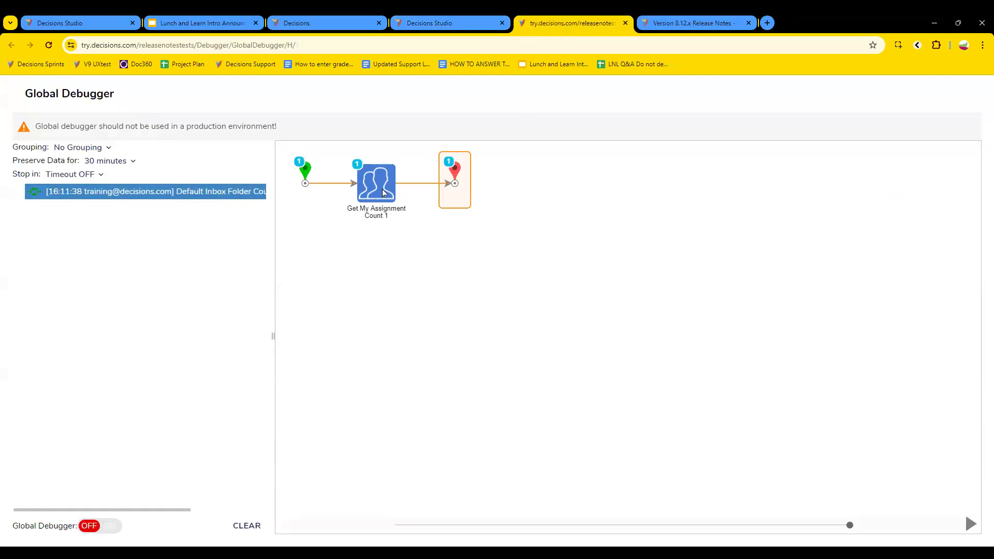
# Step: Open the Asset Financial Rule Audit Dashboard and expand its International audit group
pyautogui.click(438, 24)
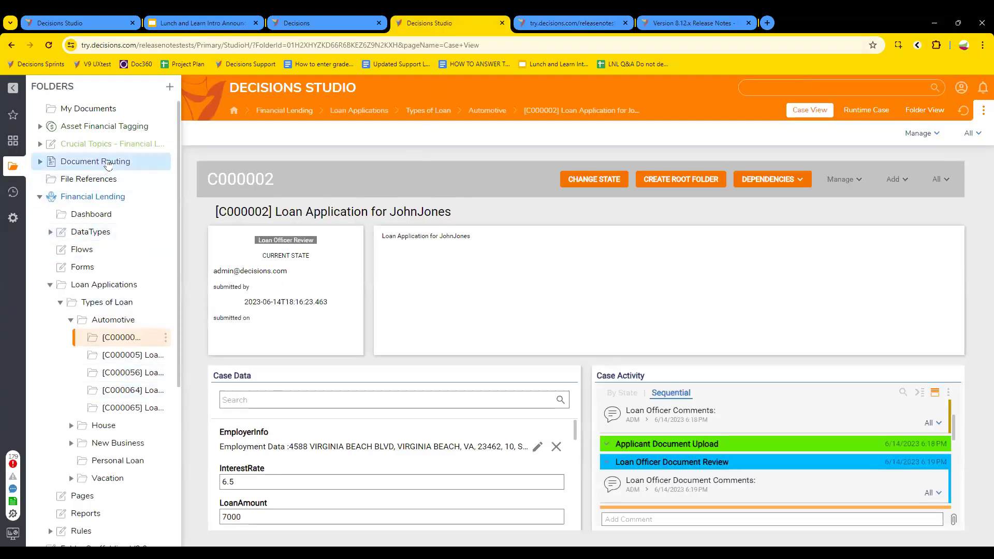
pyautogui.click(109, 129)
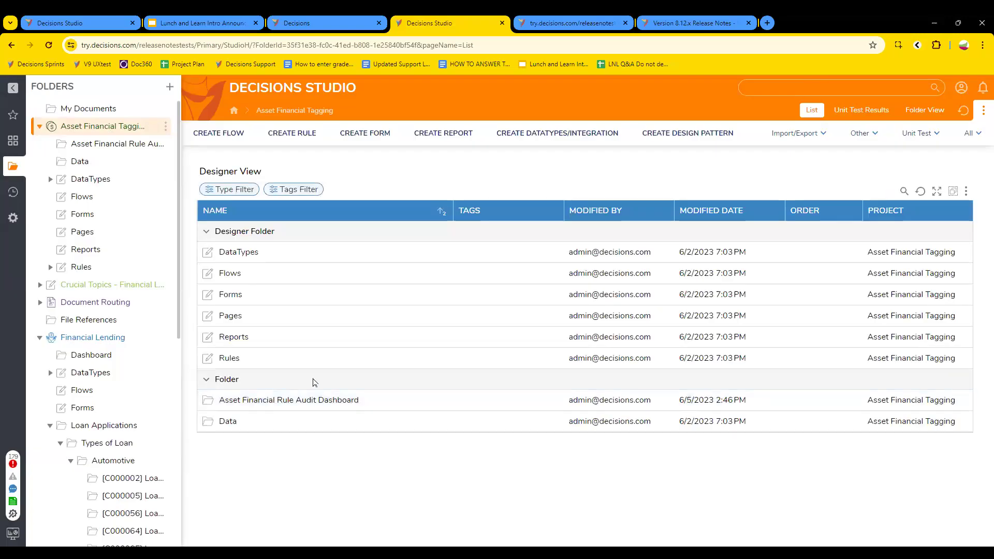
pyautogui.click(279, 403)
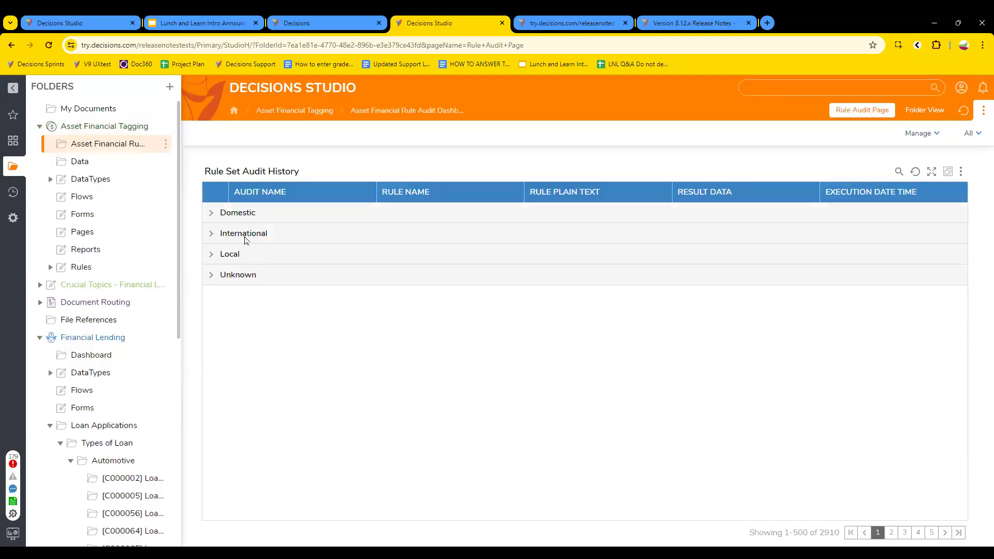
pyautogui.click(243, 234)
pyautogui.click(569, 23)
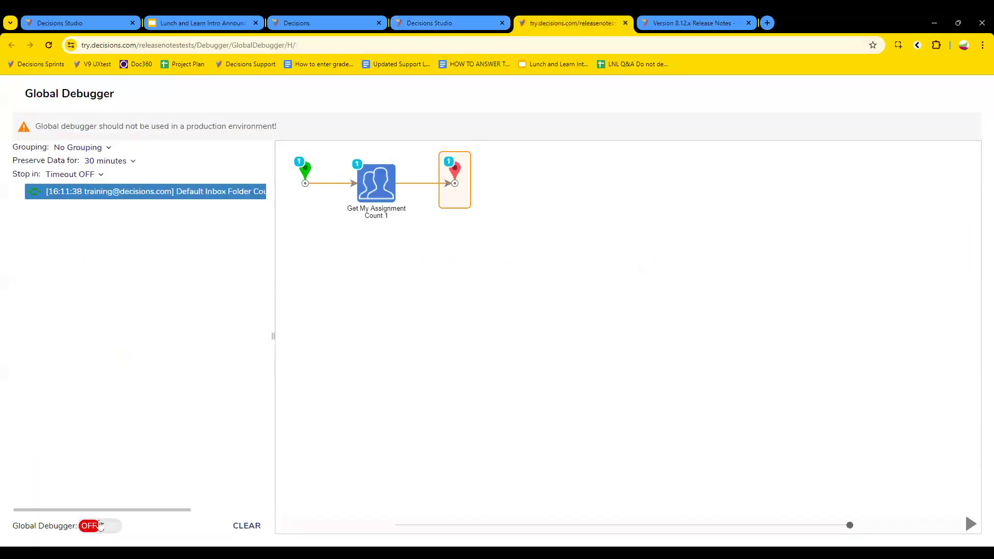
# Step: Browse the Rule Set Audit History groups, leaving Unknown and Local expanded
pyautogui.click(430, 20)
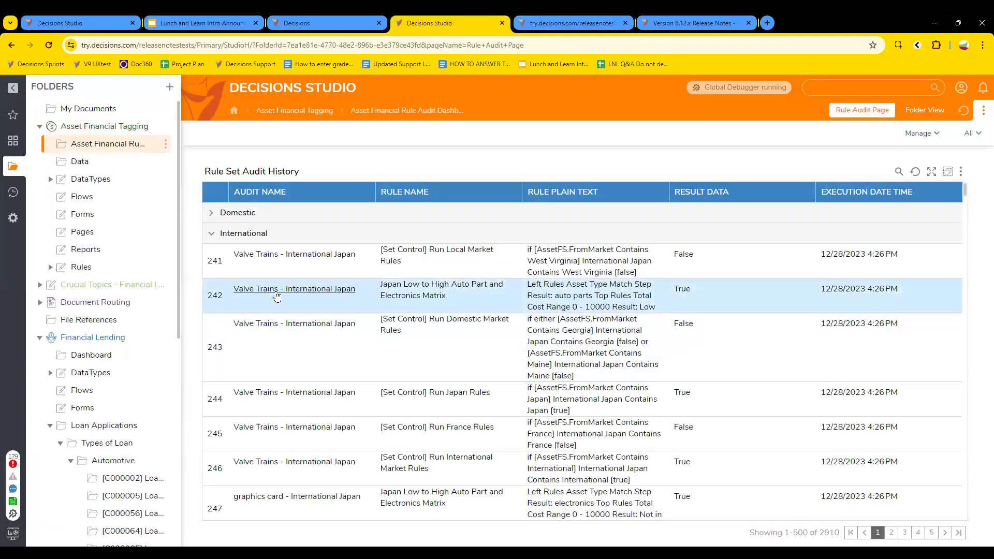
pyautogui.click(214, 214)
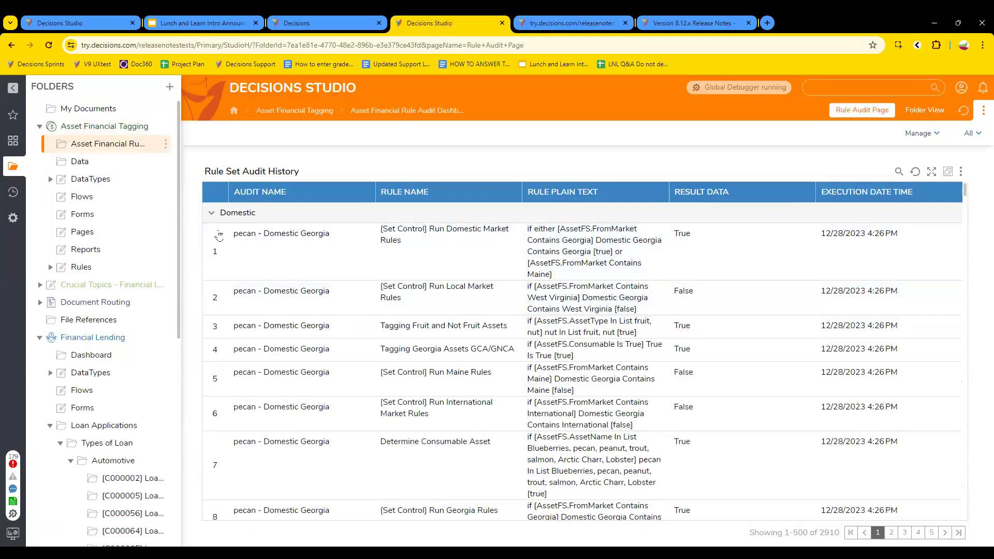
pyautogui.click(211, 213)
pyautogui.click(212, 234)
pyautogui.click(212, 274)
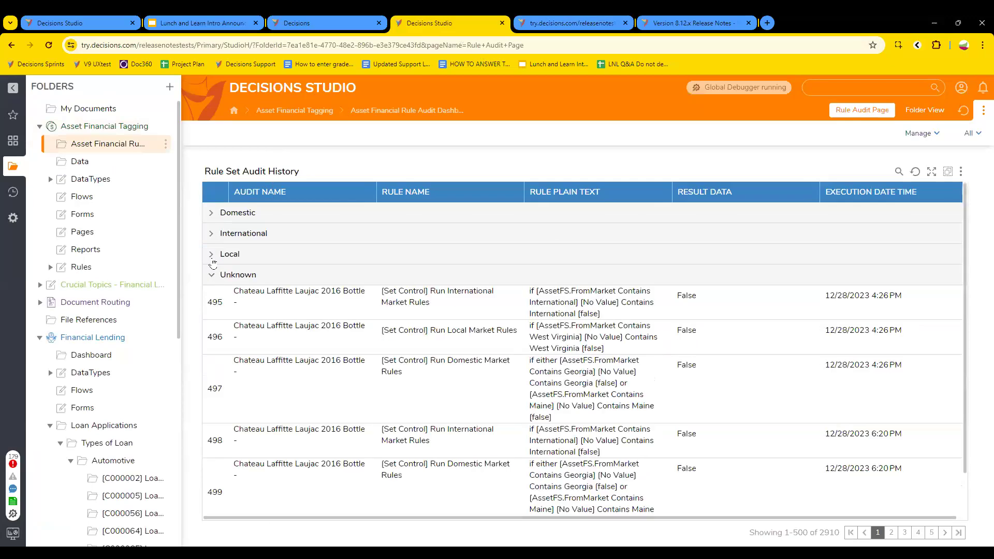
pyautogui.click(212, 255)
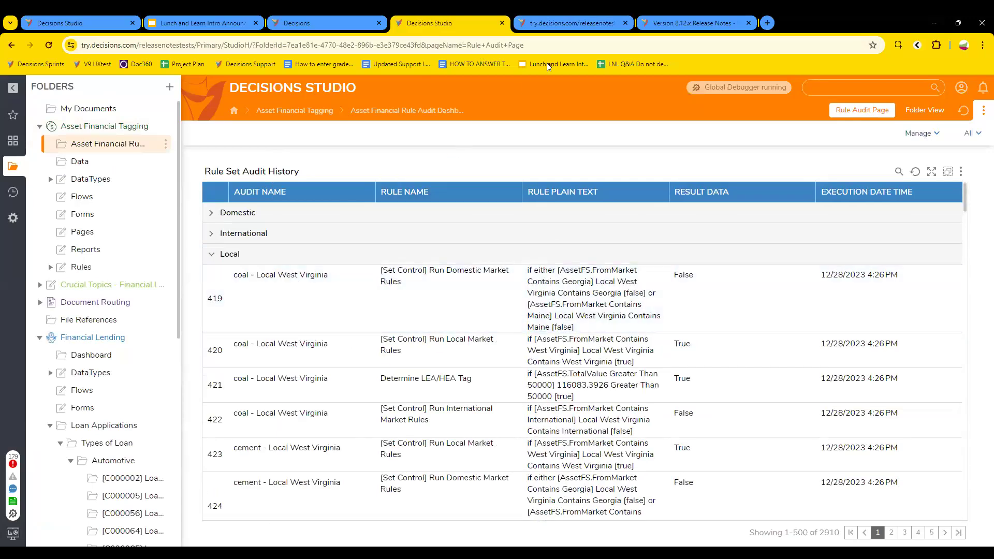
# Step: Turn the Global Debugger off and view a flow step's summary of 1 execution, 0 exceptions
pyautogui.click(571, 24)
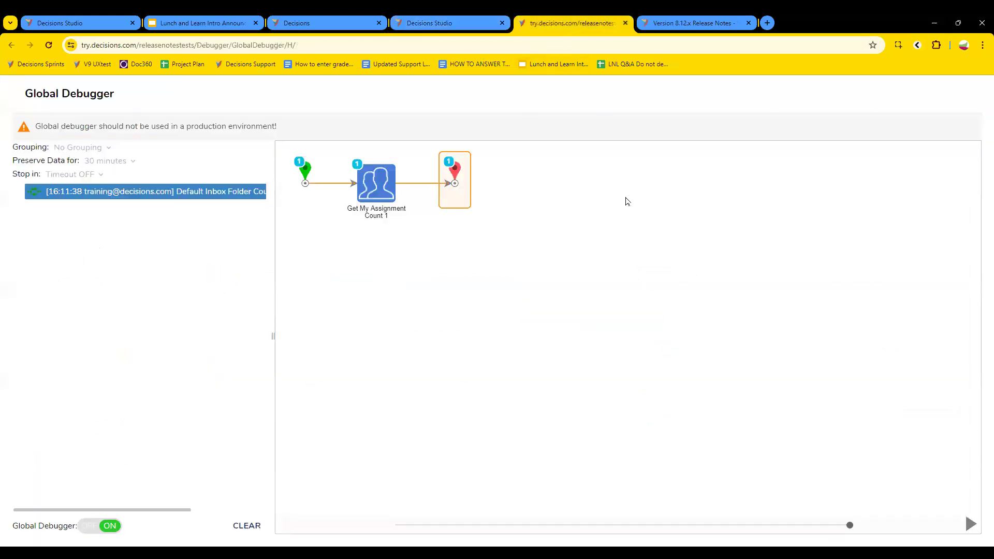
pyautogui.click(110, 526)
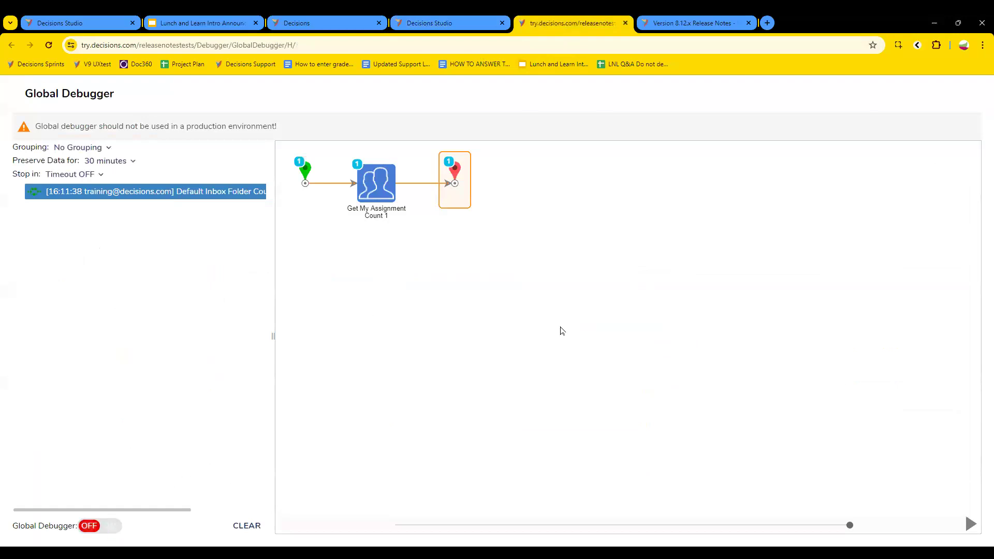
pyautogui.click(454, 22)
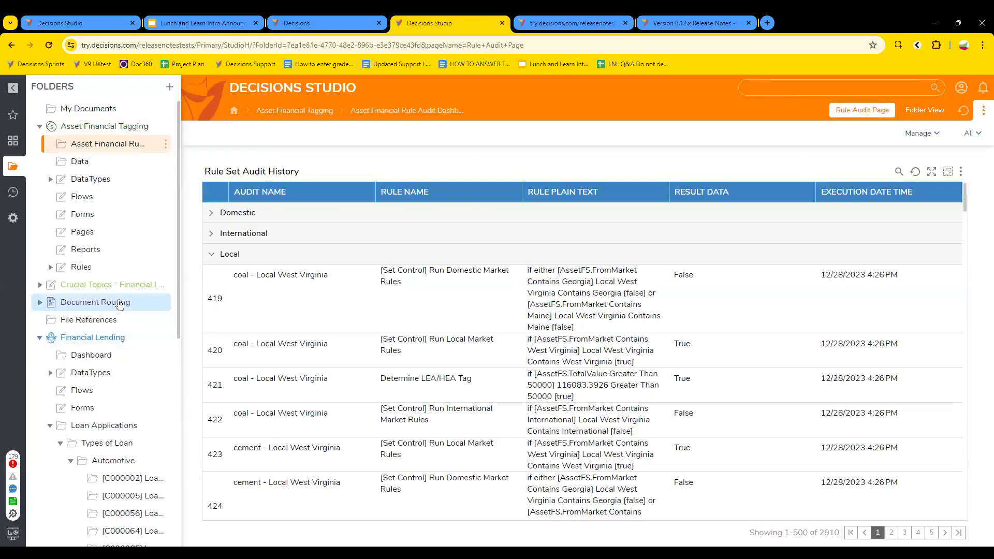
pyautogui.click(102, 200)
pyautogui.click(536, 25)
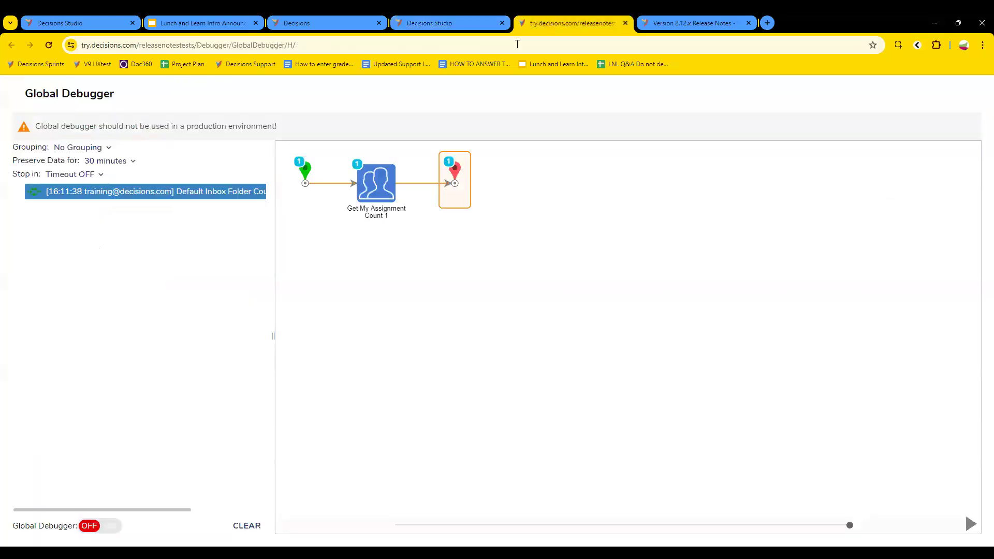
pyautogui.click(377, 192)
pyautogui.moveTo(510, 214)
pyautogui.click(556, 209)
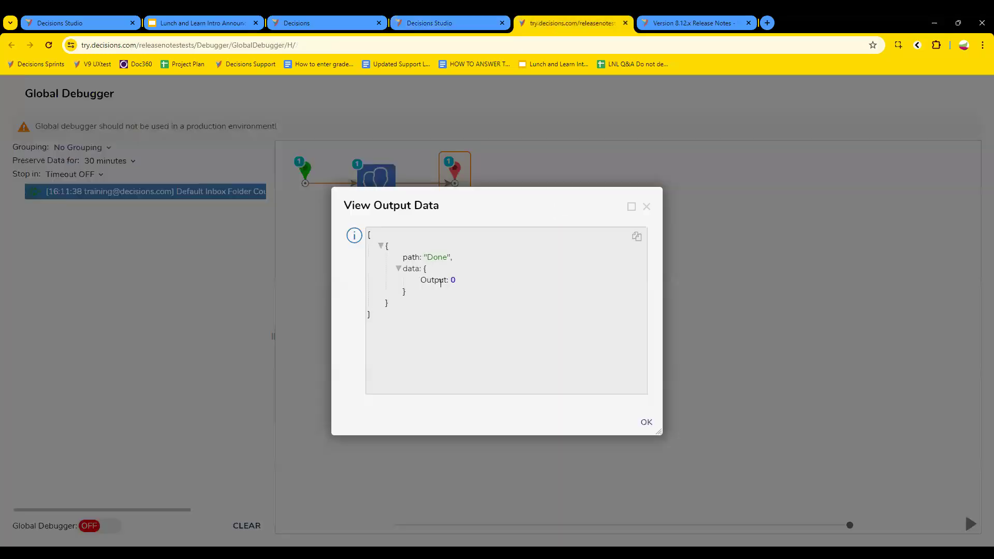
pyautogui.click(647, 207)
pyautogui.click(458, 177)
pyautogui.moveTo(526, 189)
pyautogui.click(618, 198)
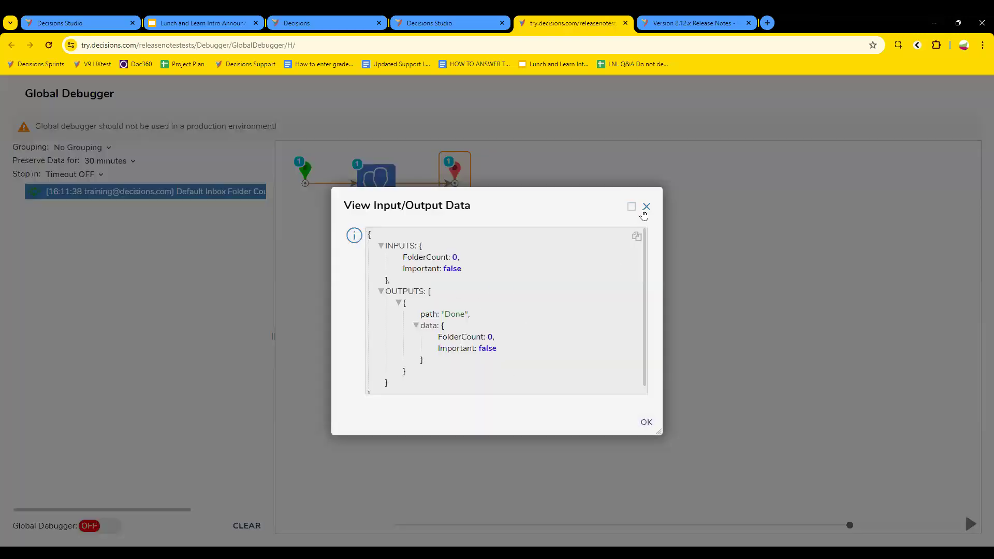
pyautogui.click(647, 207)
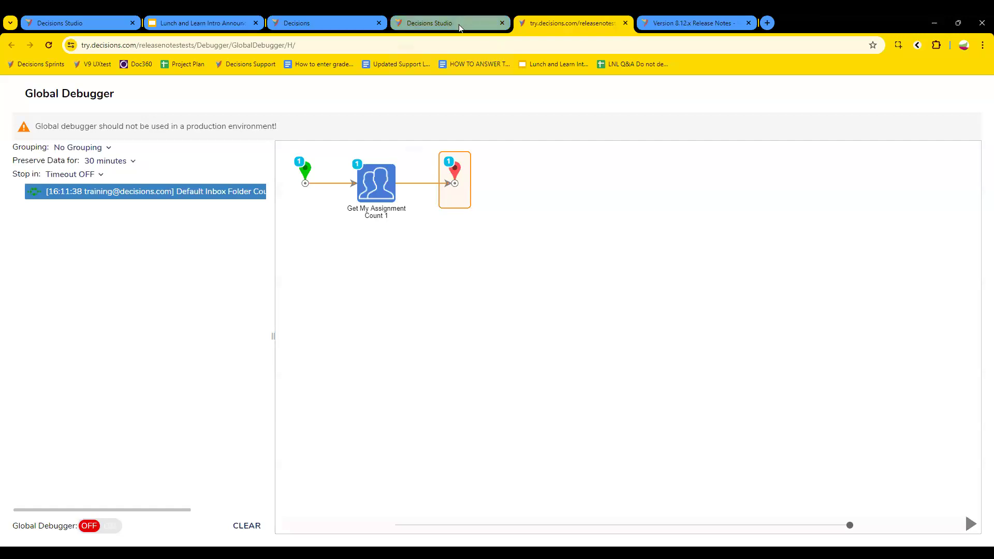
pyautogui.moveTo(459, 25)
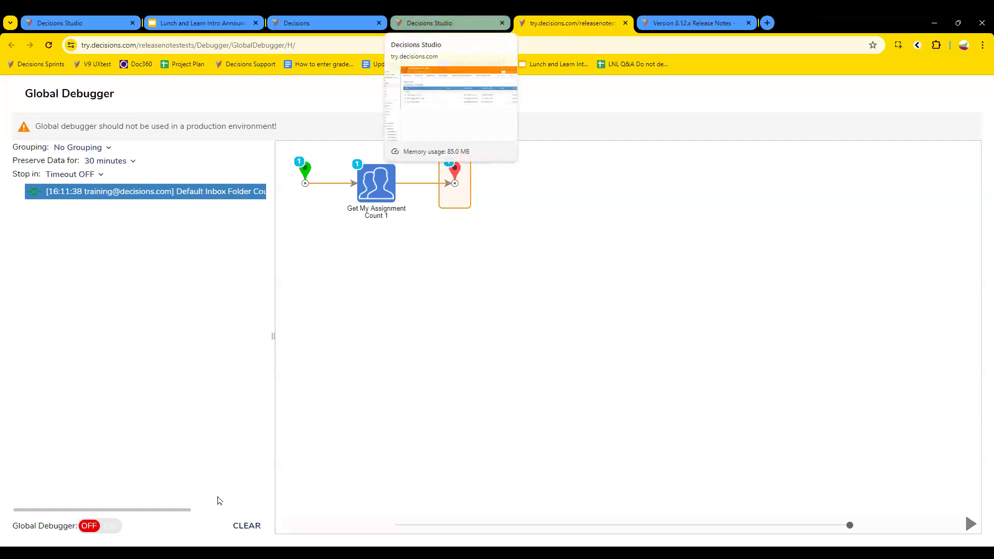
# Step: Turn the Global Debugger back on and run 1. Loan Request Submission Flow from Financial Lending
pyautogui.click(458, 20)
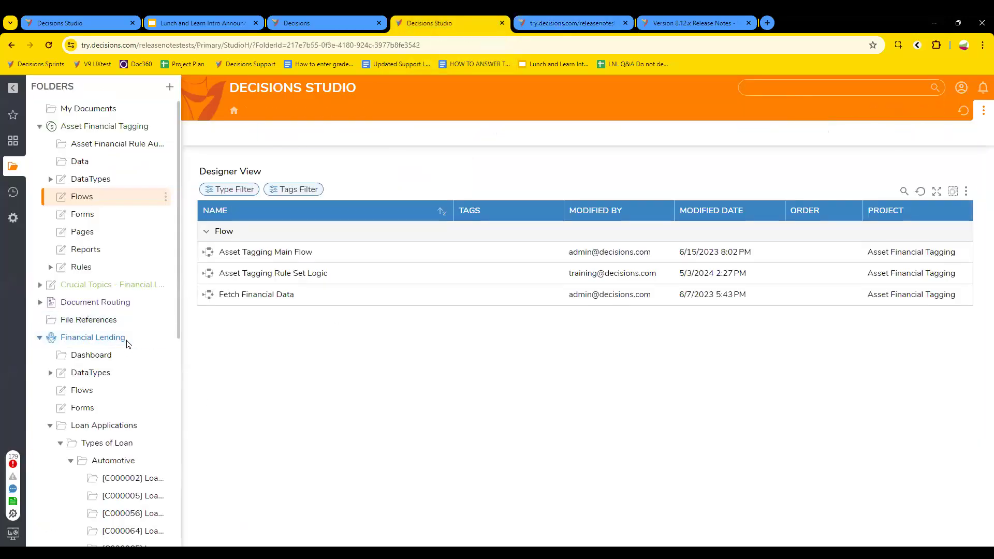
pyautogui.click(127, 341)
pyautogui.click(230, 273)
pyautogui.click(573, 20)
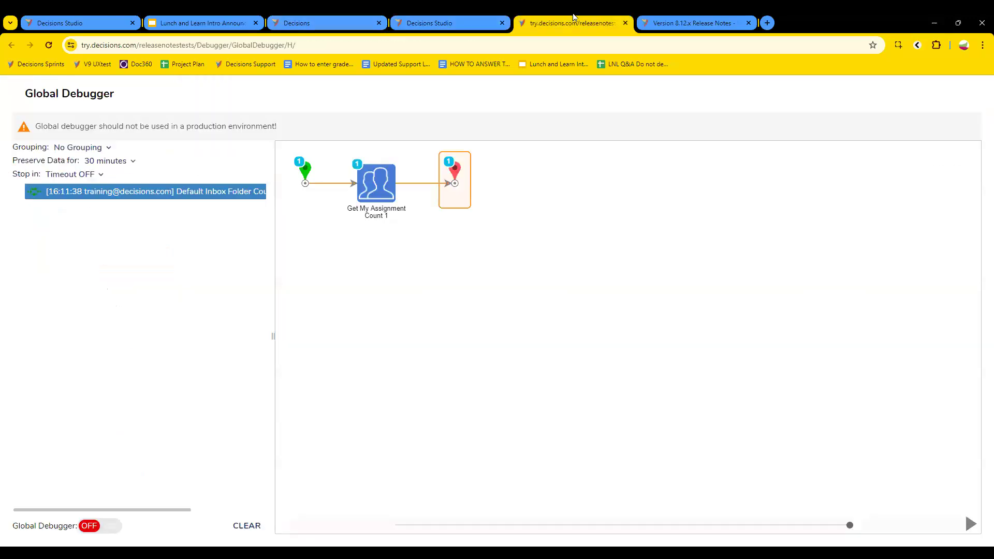
pyautogui.click(89, 527)
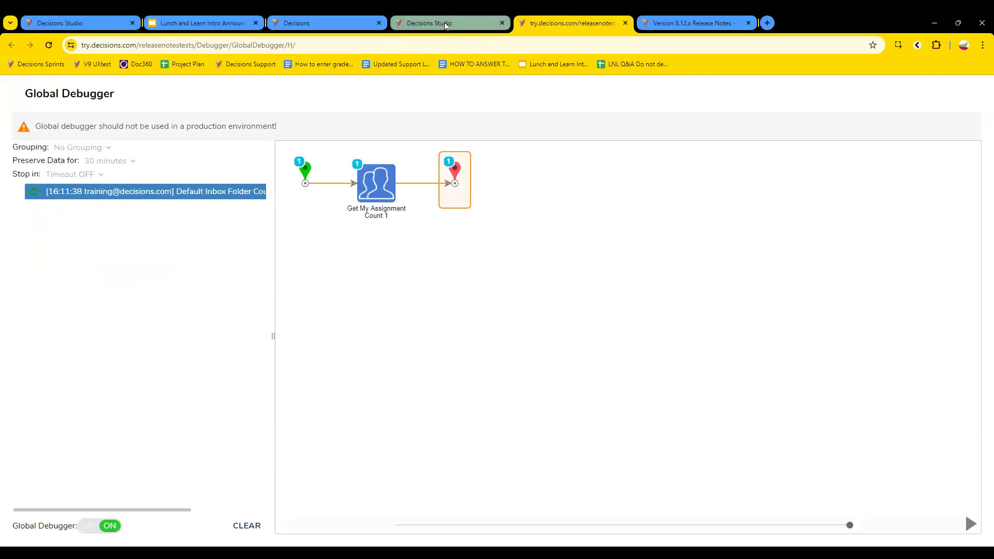
pyautogui.click(444, 22)
pyautogui.click(307, 253)
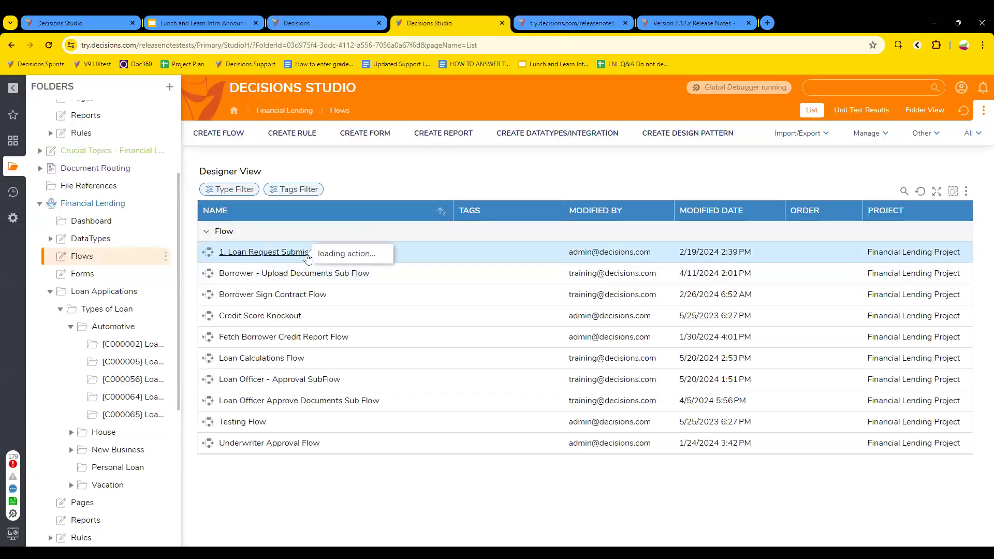
pyautogui.click(362, 182)
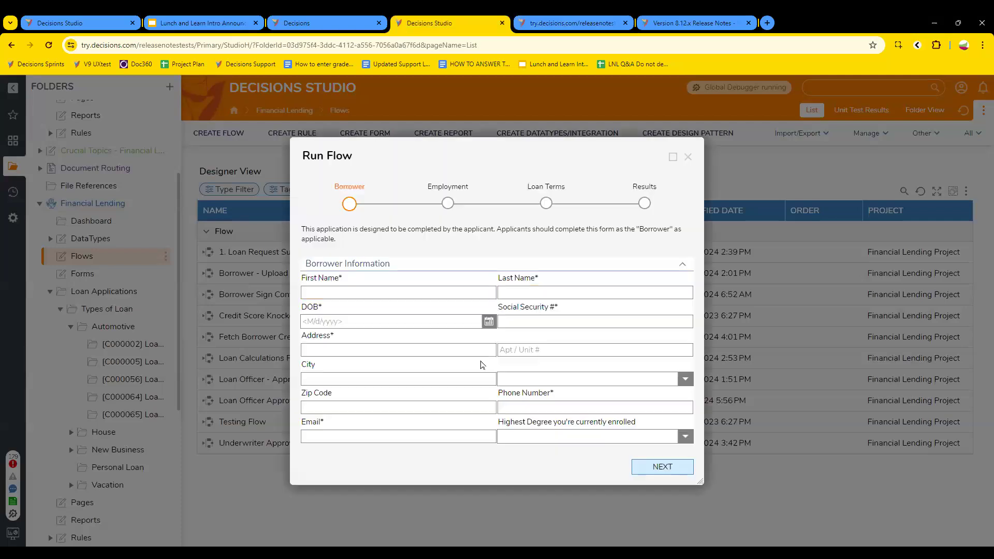
# Step: Inspect the Loan Request Submission run's diagram in the debugger, then close the running form
pyautogui.click(571, 23)
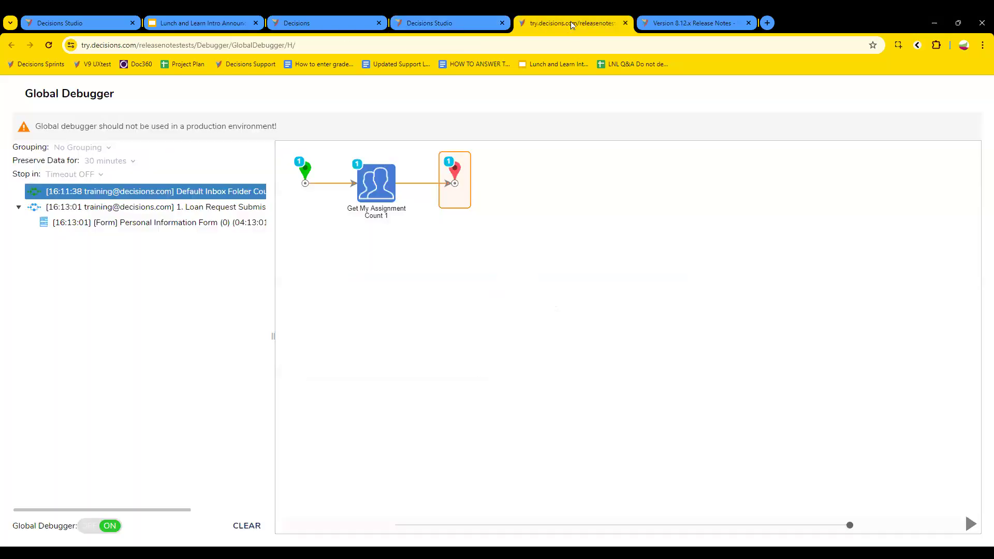
pyautogui.click(163, 226)
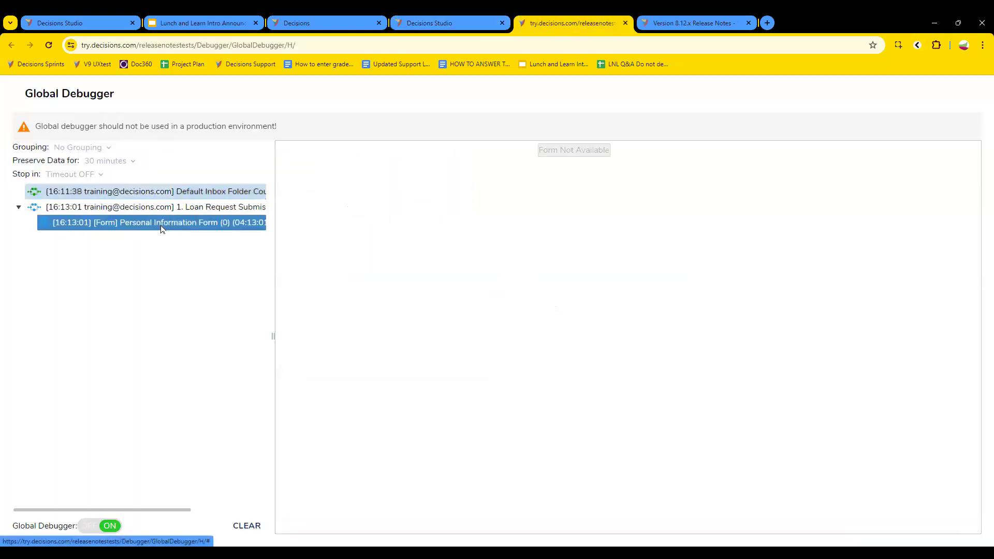
pyautogui.click(185, 206)
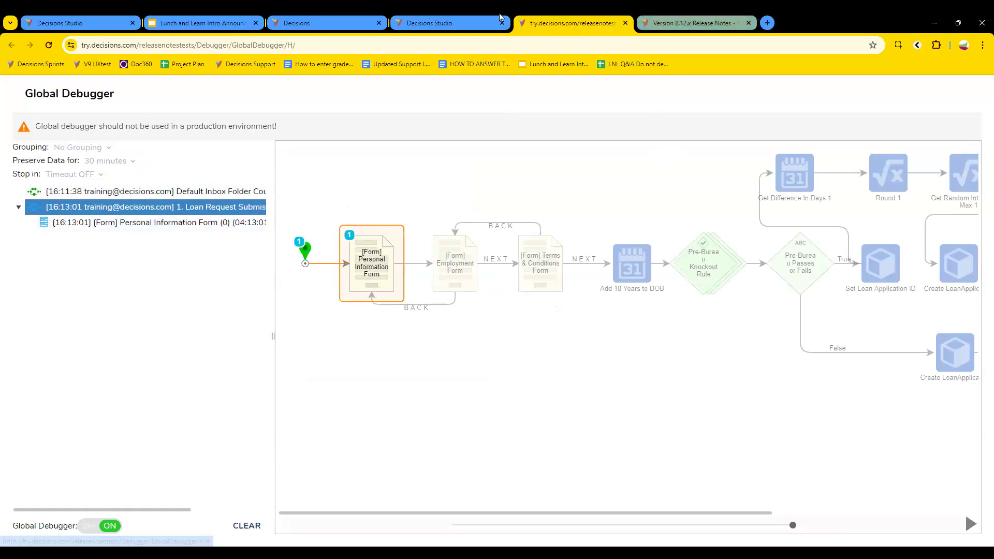
pyautogui.click(448, 22)
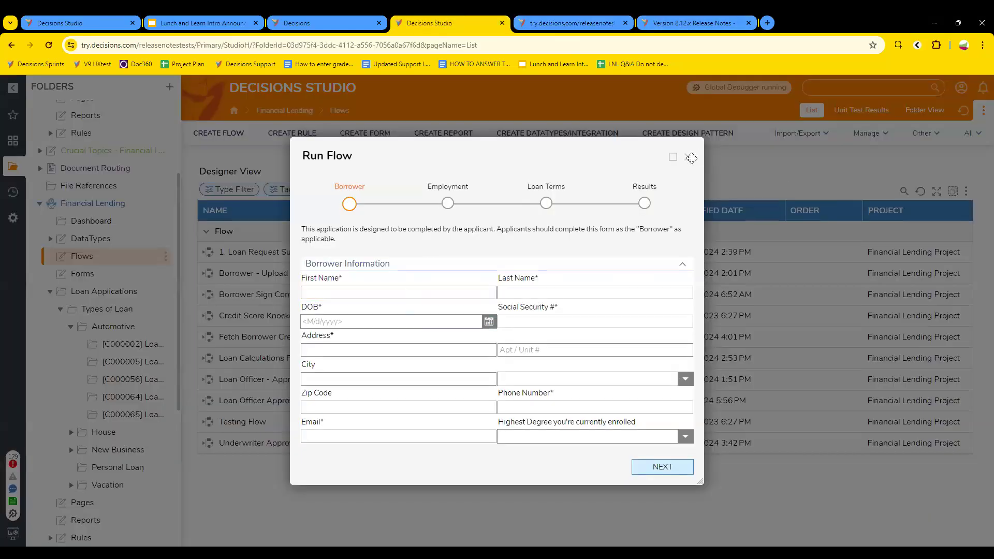
pyautogui.click(690, 157)
pyautogui.scroll(-2, 111, 381)
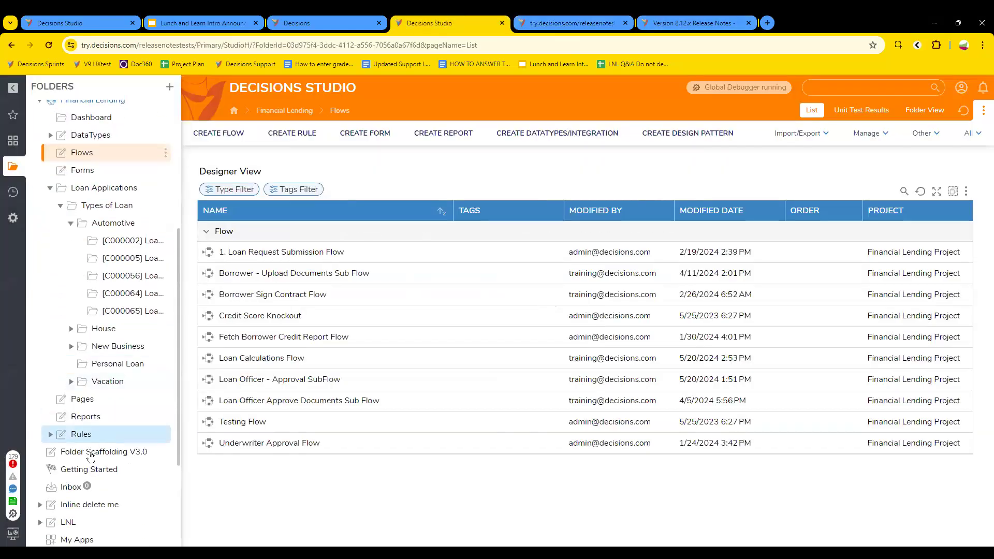
# Step: Run the I9 PDF Generation flow from the Sprint 4 I9 Applications project's Flows folder
pyautogui.click(83, 436)
pyautogui.scroll(-3, 108, 469)
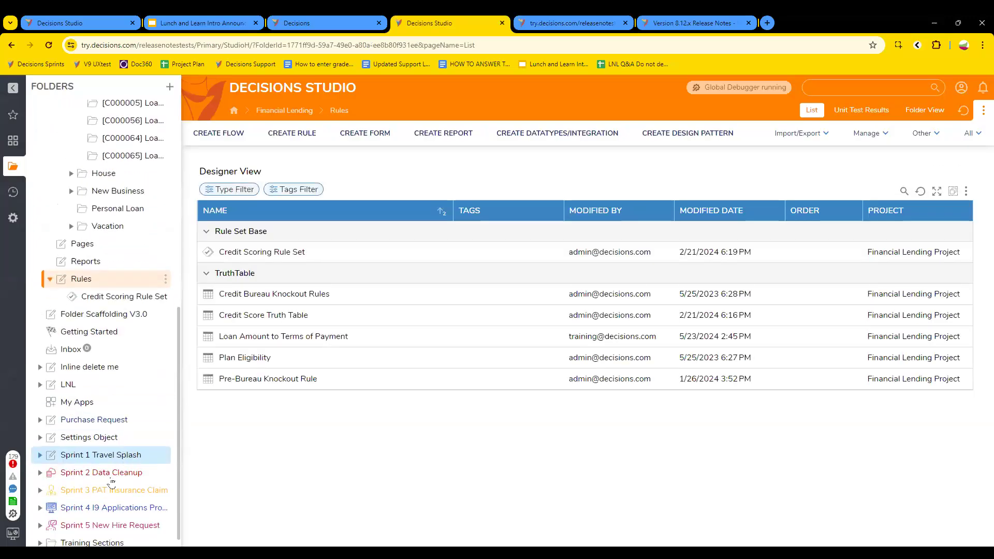
pyautogui.click(115, 512)
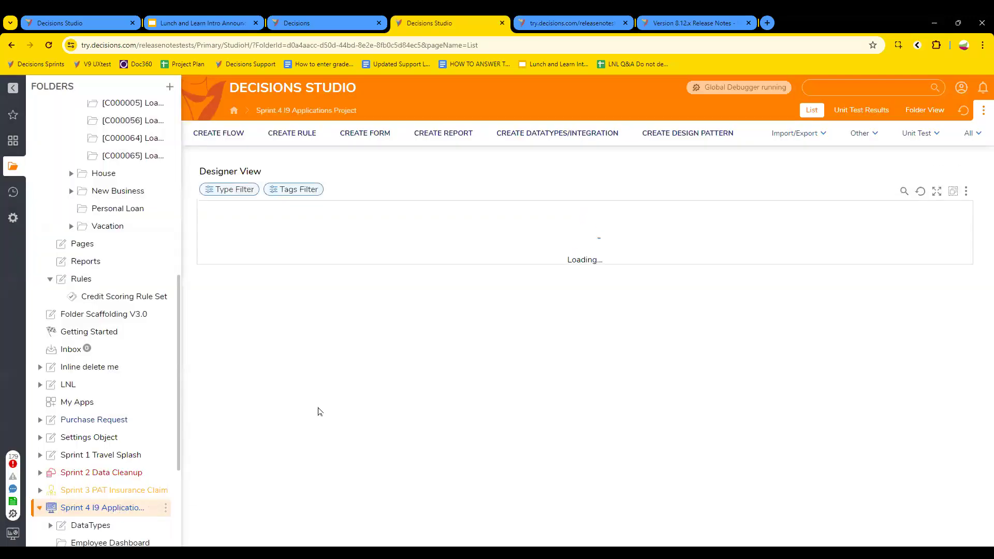
pyautogui.click(233, 277)
pyautogui.rightClick(270, 346)
pyautogui.click(313, 269)
# Step: View the captured I9 PDF Generation run's File Import diagram, then close the running form
pyautogui.click(570, 24)
pyautogui.click(155, 254)
pyautogui.click(157, 238)
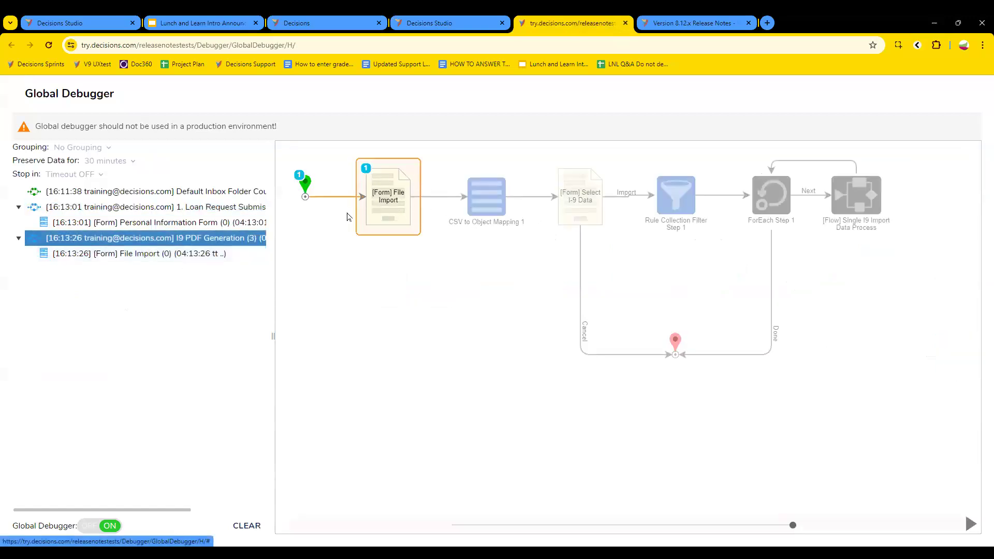
pyautogui.click(689, 21)
pyautogui.click(444, 21)
pyautogui.click(560, 201)
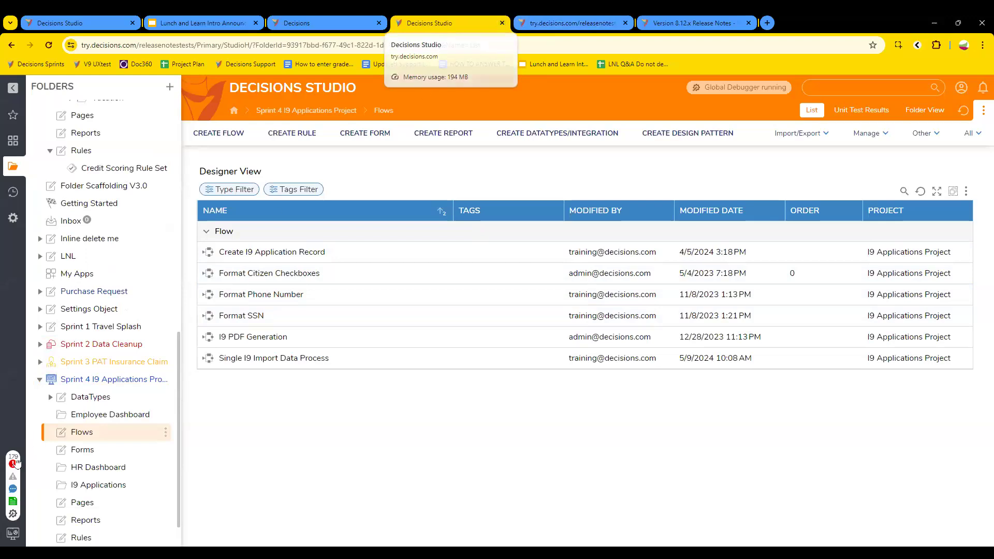
pyautogui.click(12, 513)
pyautogui.click(563, 21)
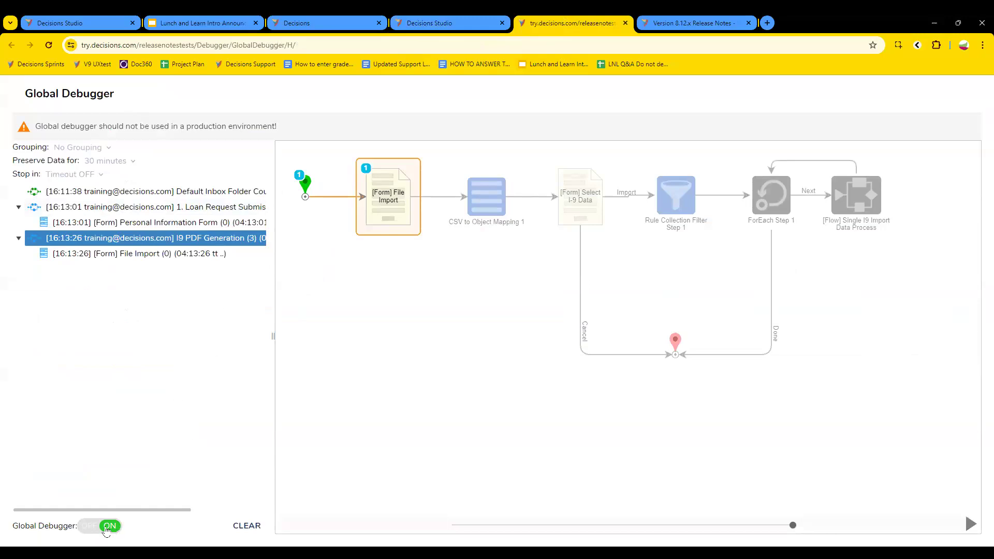
# Step: Toggle the Global Debugger and close its tab and the 8.12.x release notes tab
pyautogui.click(108, 527)
pyautogui.click(625, 23)
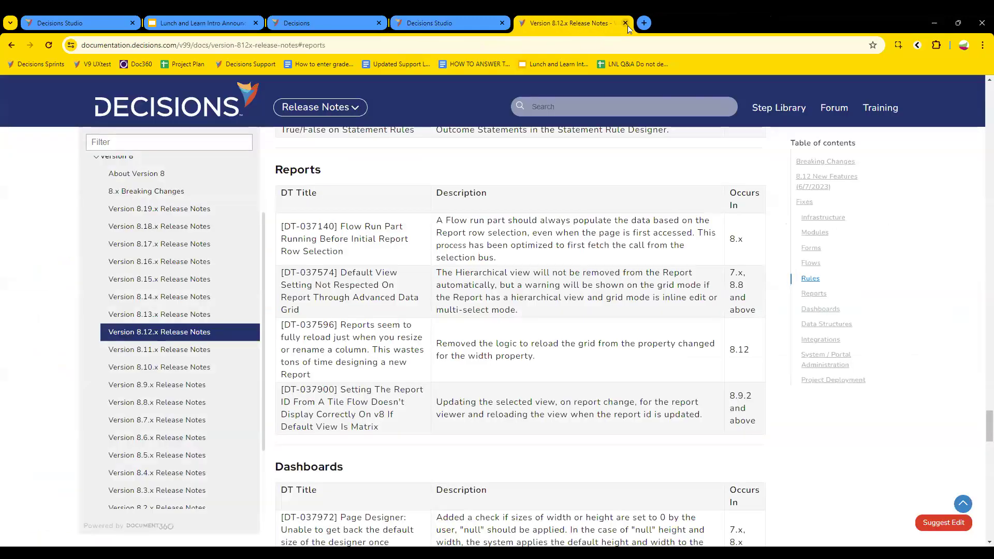
pyautogui.click(625, 23)
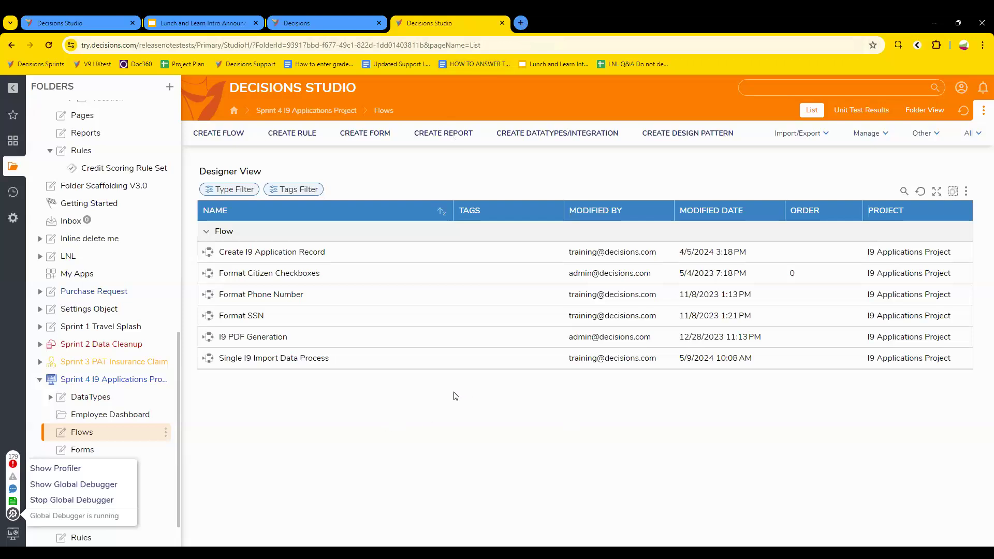
# Step: Create a new Page named Page 1 in the I9 Applications Flows folder
pyautogui.click(452, 139)
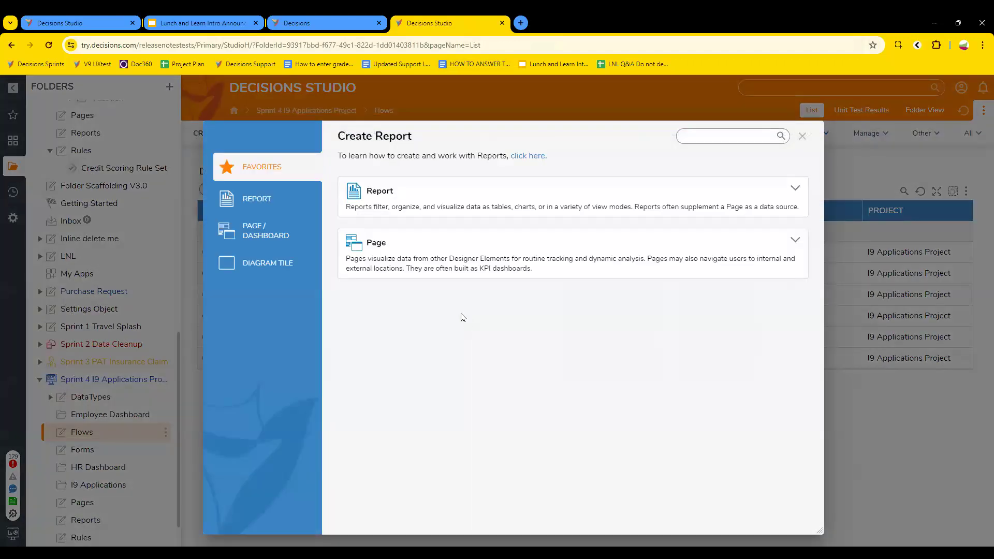
pyautogui.click(454, 209)
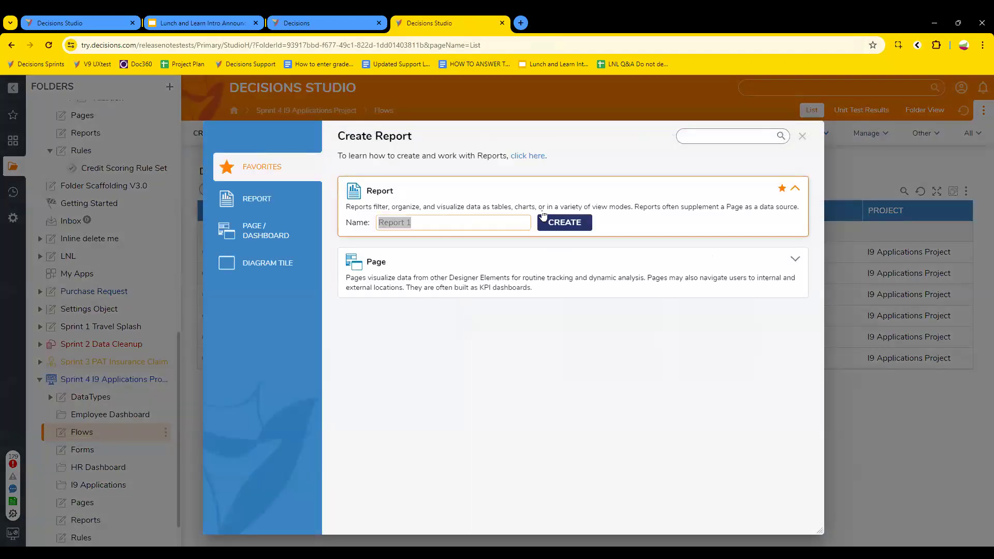
pyautogui.click(539, 285)
pyautogui.click(564, 284)
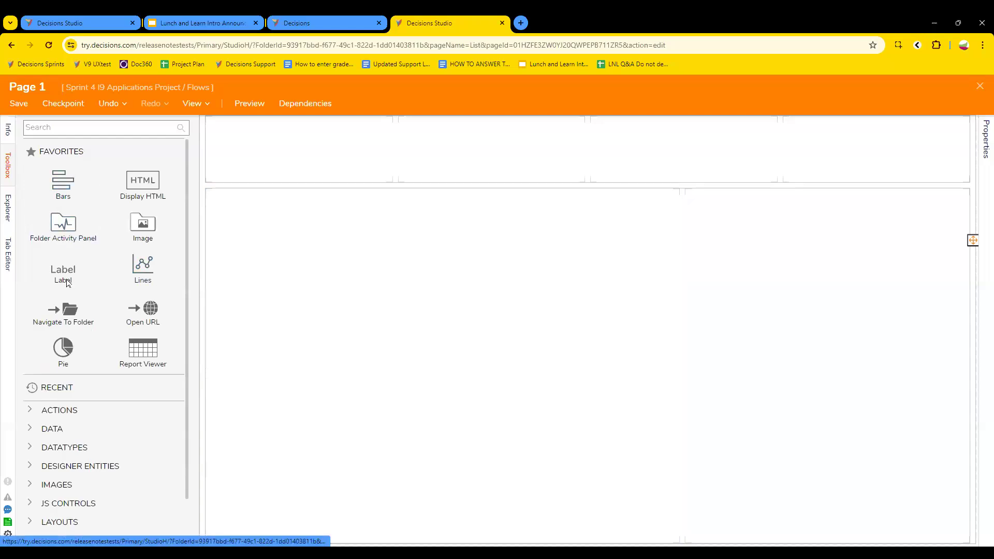
# Step: Drop a Report Viewer into Page 1's main area, then save and close the page designer
pyautogui.moveTo(143, 351); pyautogui.dragTo(466, 317)
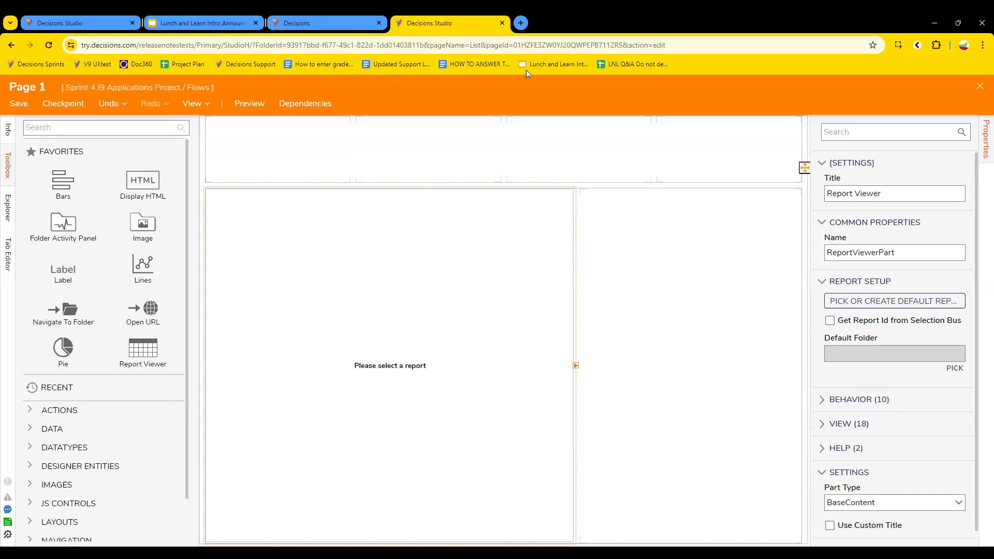
pyautogui.click(980, 86)
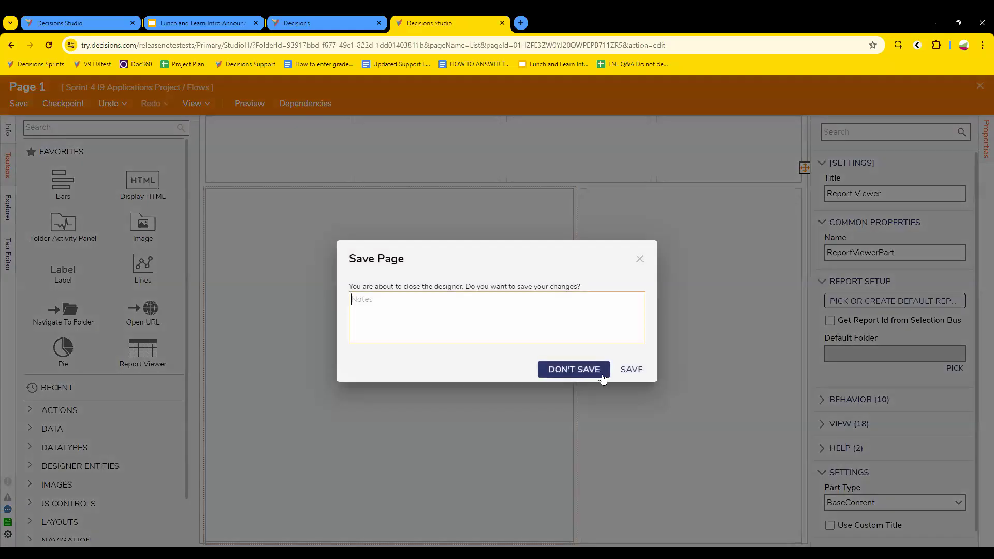
pyautogui.click(628, 372)
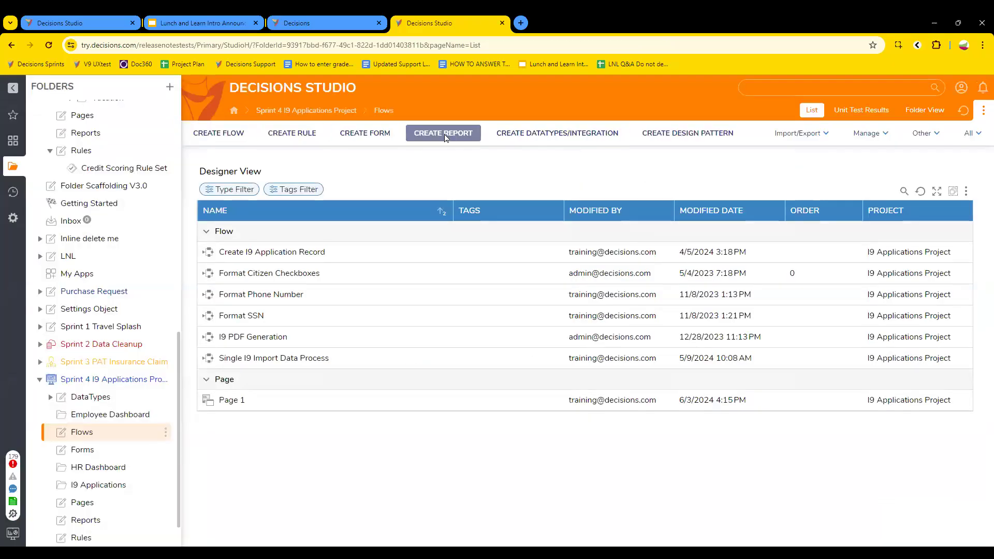
pyautogui.click(444, 136)
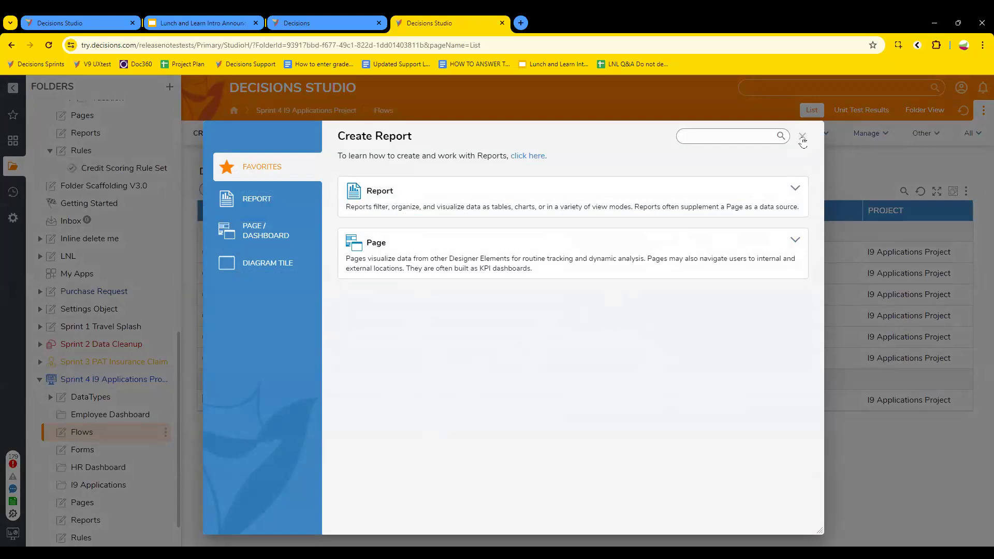
# Step: Dismiss the Create Report options without creating anything
pyautogui.click(802, 137)
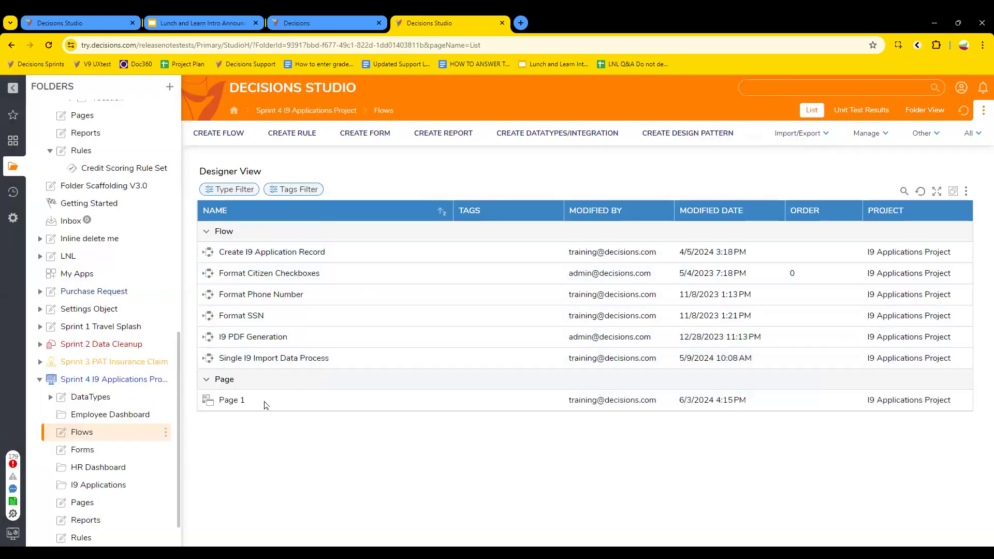
# Step: Briefly open and close Page 1, then open the Sprint 3 PAT Insurance Claim project
pyautogui.click(232, 400)
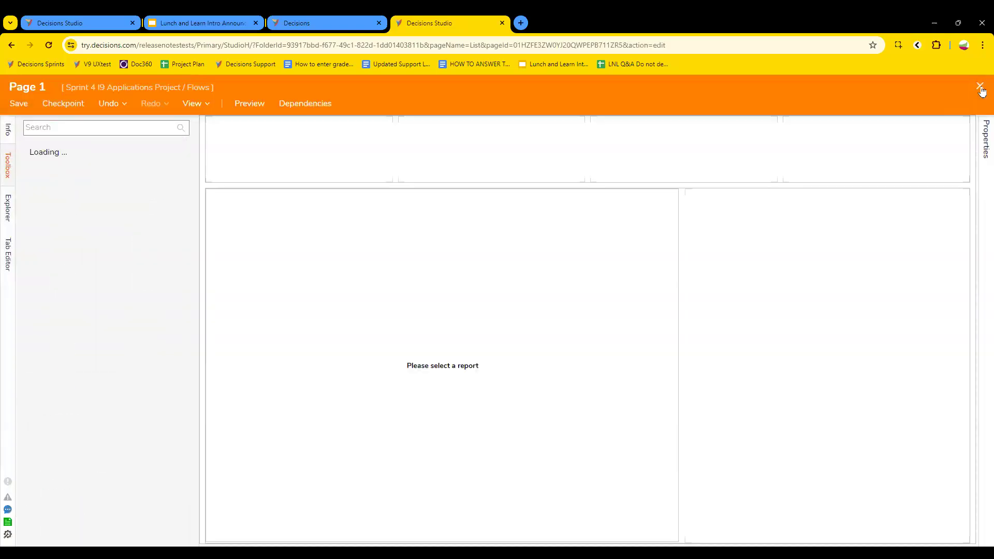
pyautogui.click(979, 87)
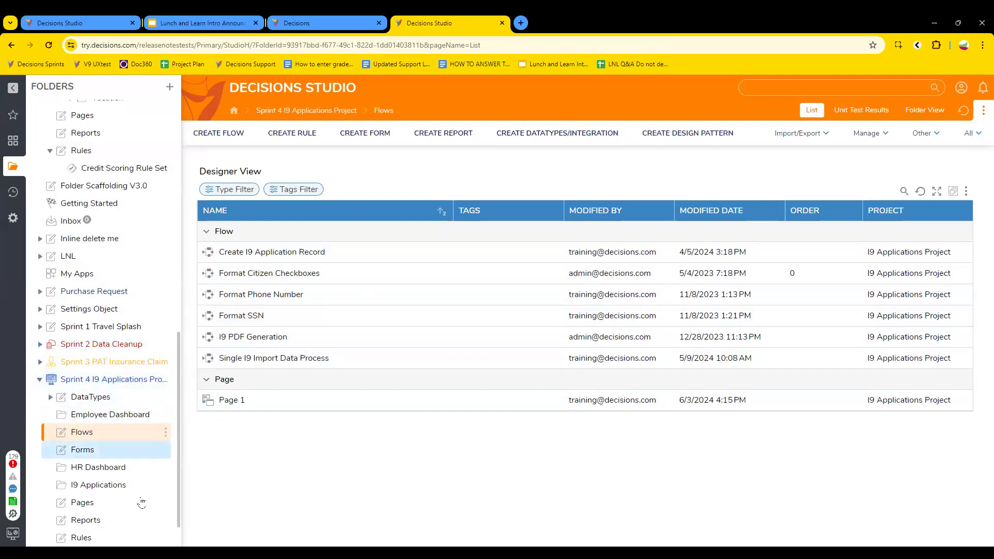
pyautogui.scroll(-1, 118, 490)
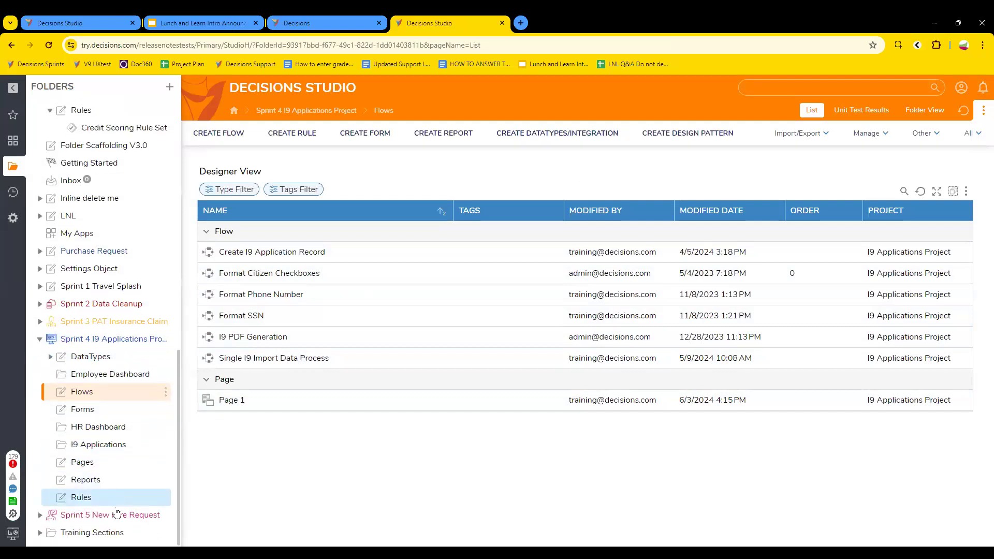
pyautogui.click(106, 321)
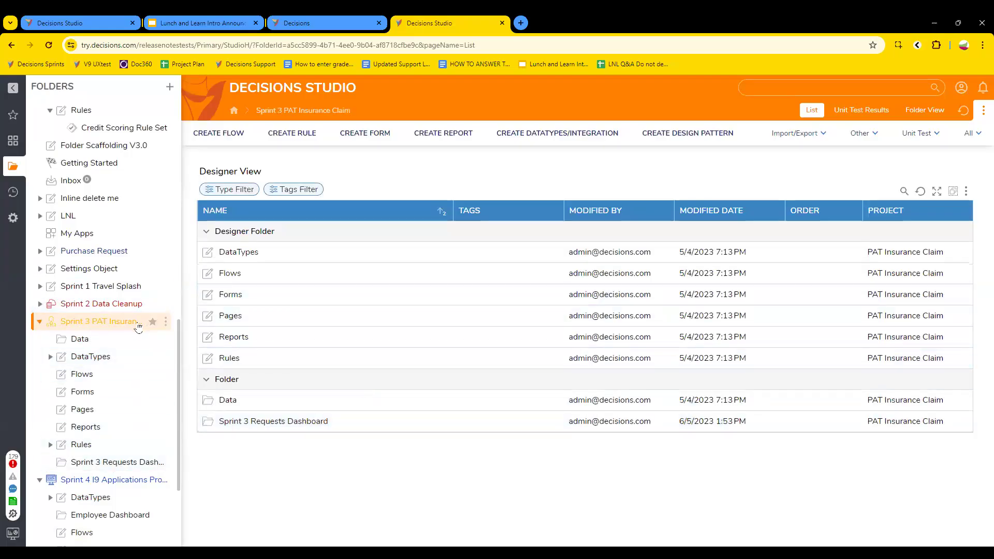
# Step: Open the Sprint 3 Requests Dashboard and click through several claims to see issues like Invalid Insurance Provider
pyautogui.click(246, 421)
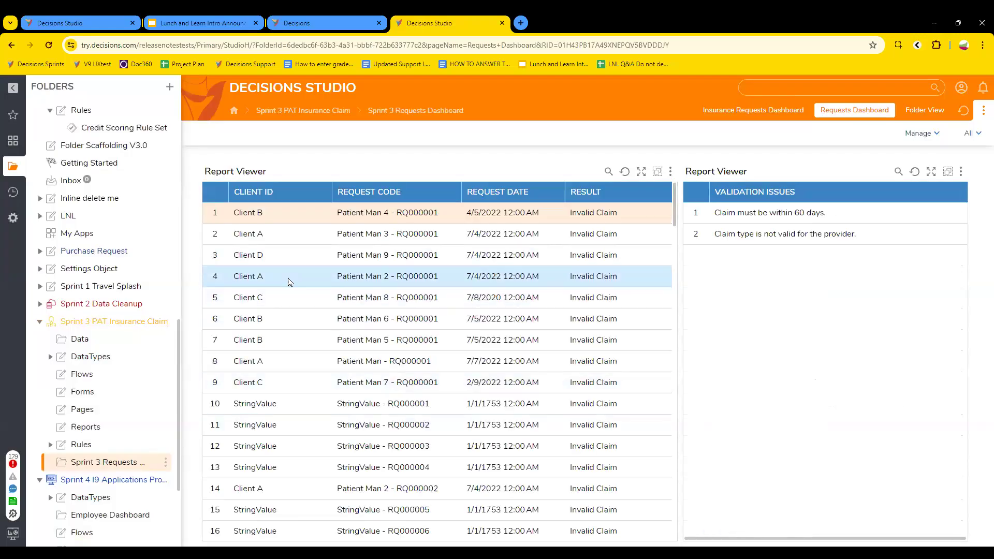
pyautogui.click(288, 280)
pyautogui.click(287, 361)
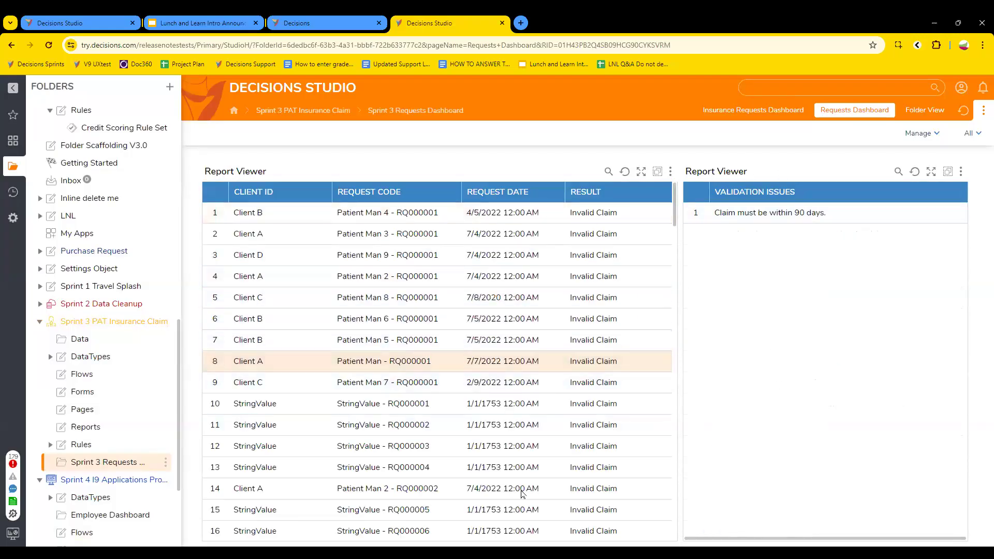
pyautogui.click(299, 454)
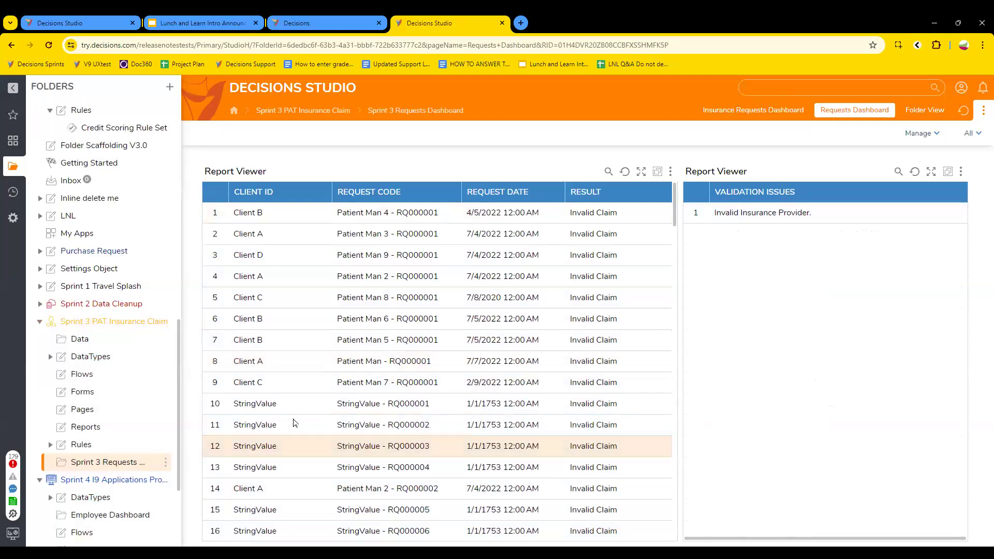
pyautogui.click(288, 360)
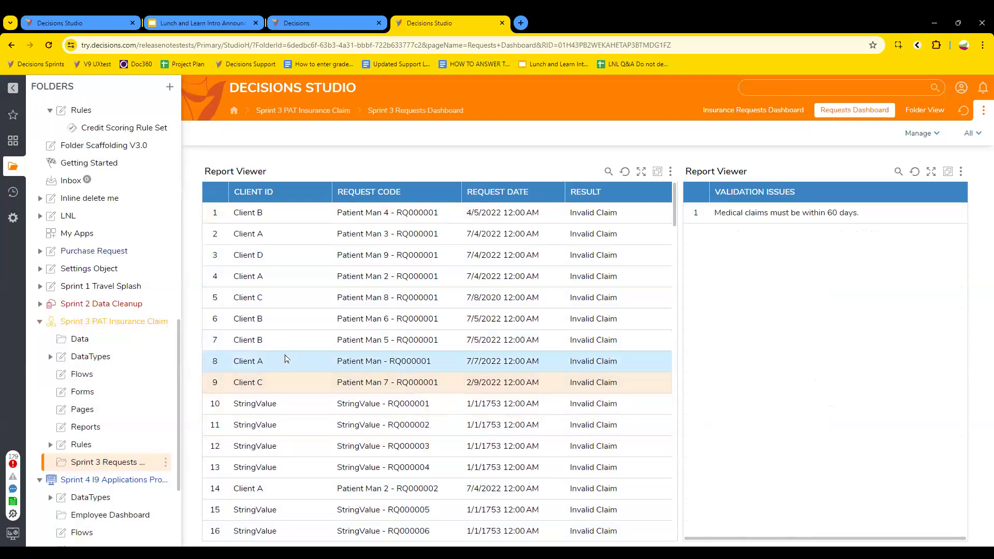
pyautogui.click(294, 277)
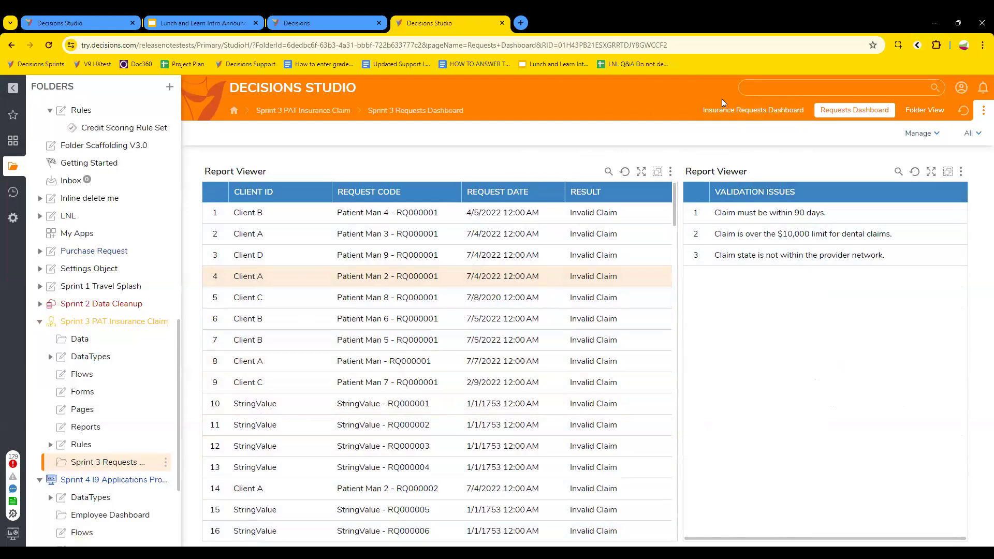
pyautogui.click(295, 324)
pyautogui.click(296, 408)
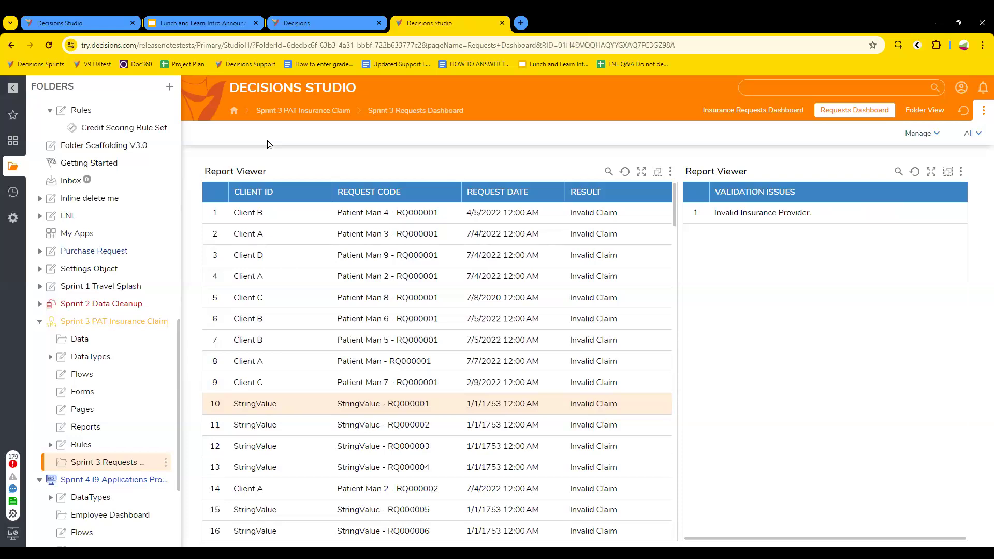
# Step: Inspect why Client D's and Client C's claims are invalid, including the 60-day limit failure
pyautogui.click(254, 257)
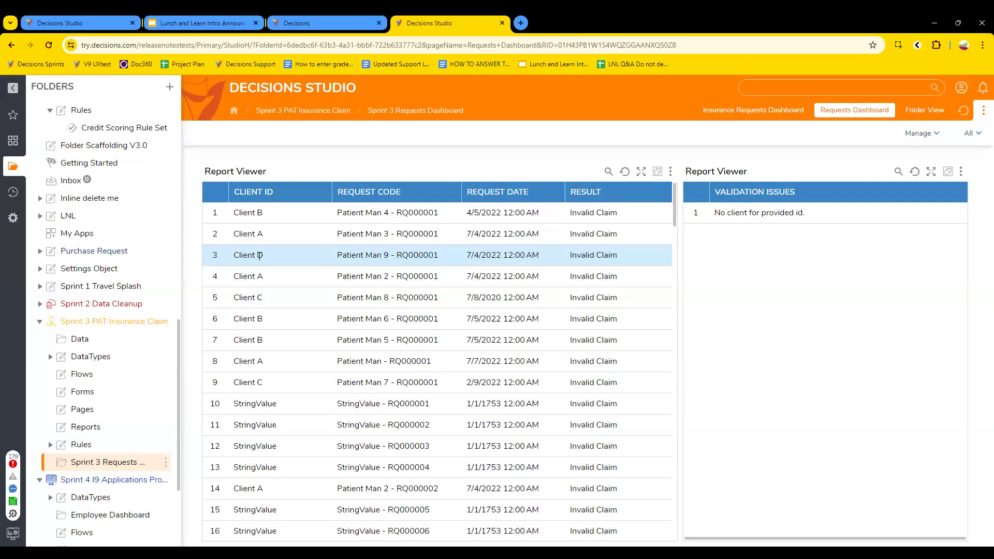
pyautogui.click(260, 256)
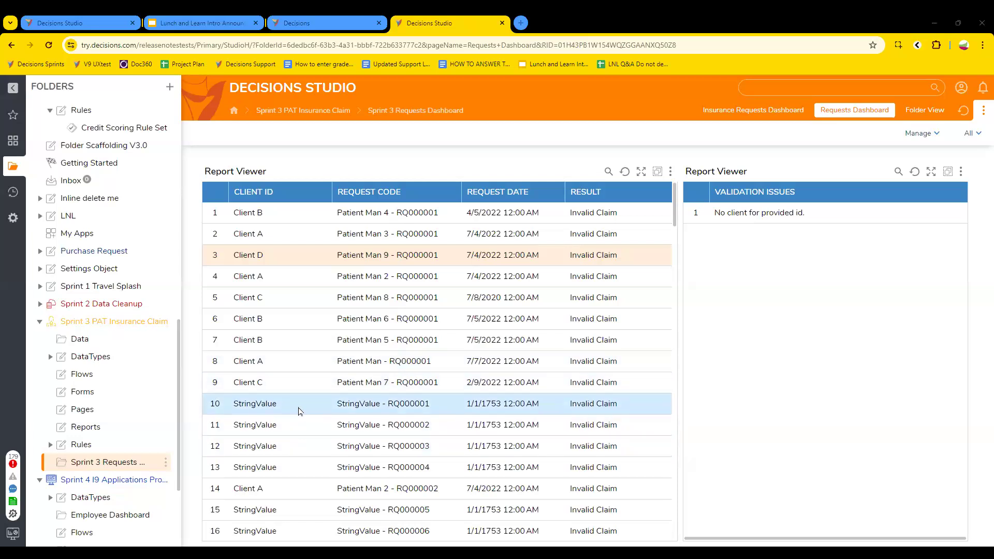
pyautogui.click(290, 385)
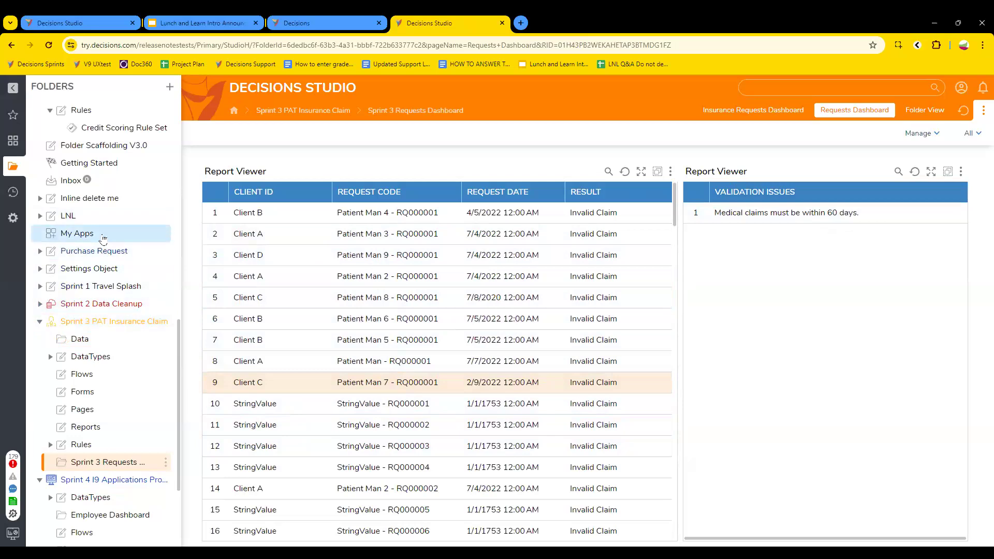
# Step: Create a standard flow in the LNL folder, named with the user's name and '6.3.24'
pyautogui.click(89, 218)
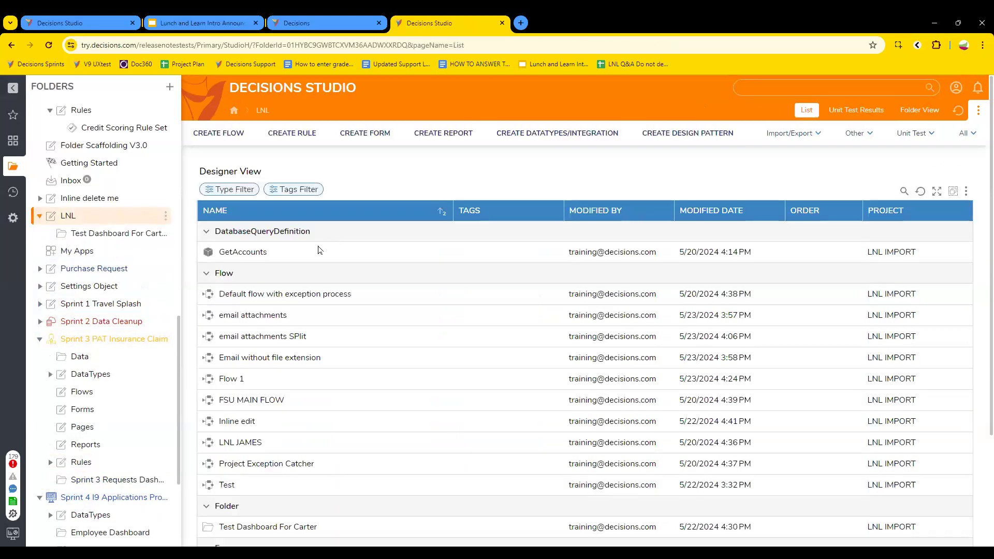
pyautogui.scroll(-3, 397, 304)
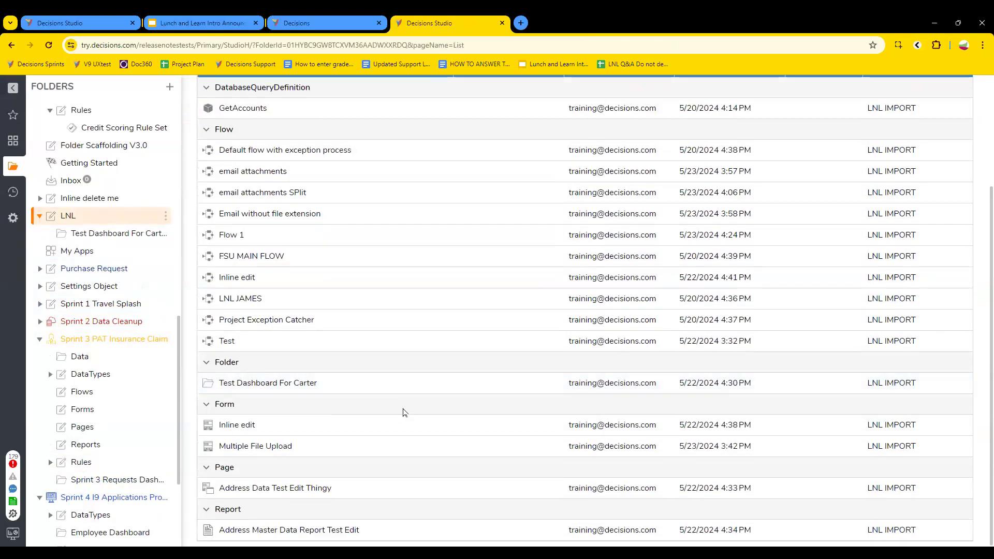
pyautogui.scroll(3, 402, 409)
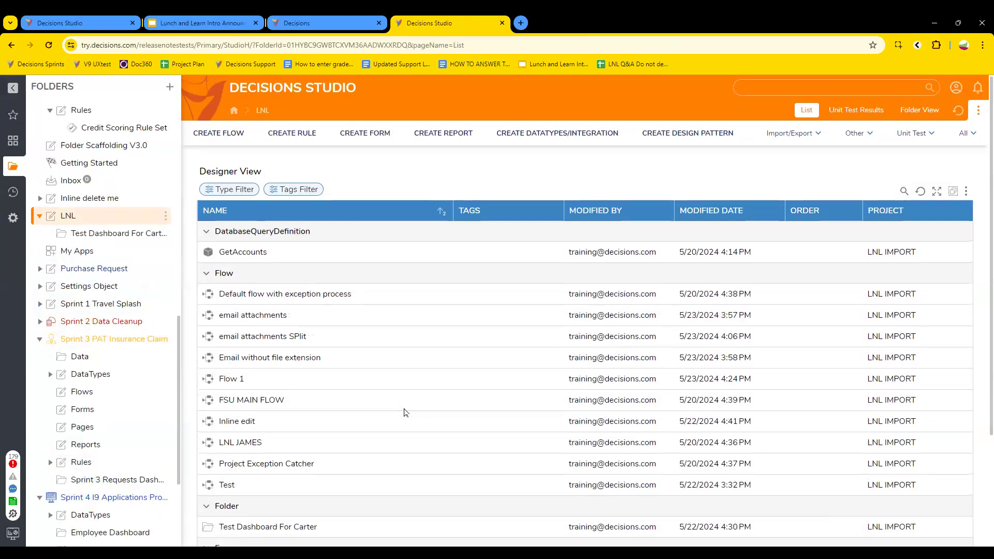
pyautogui.click(239, 138)
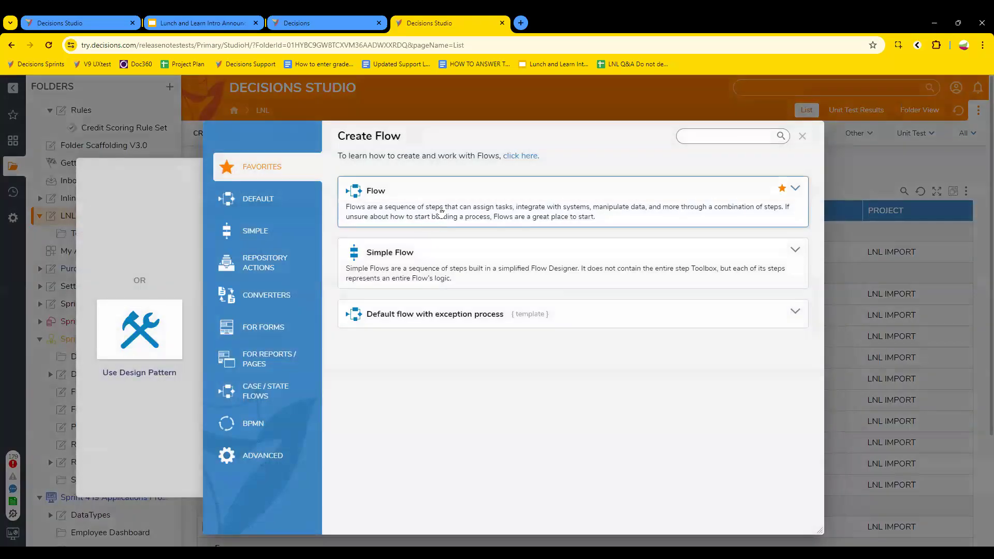
pyautogui.click(440, 213)
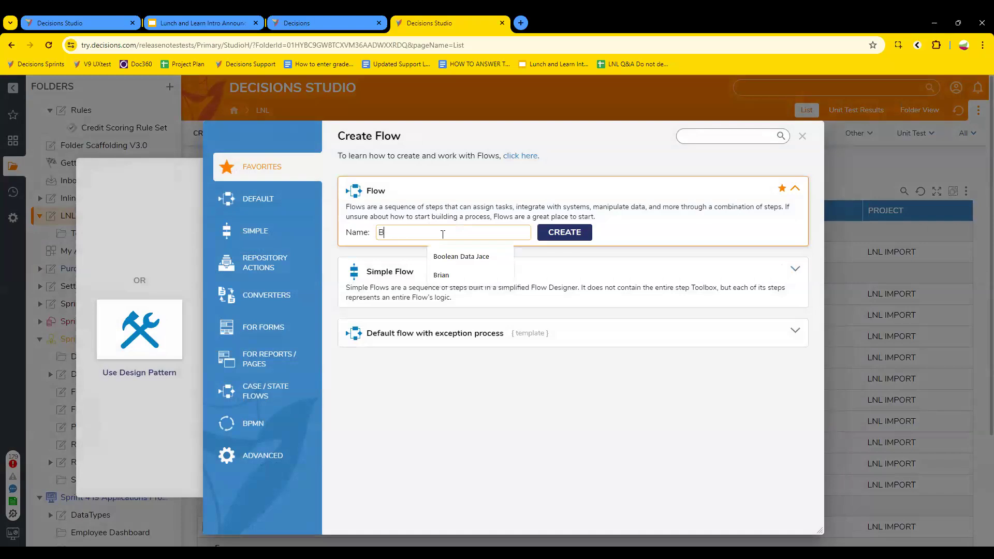
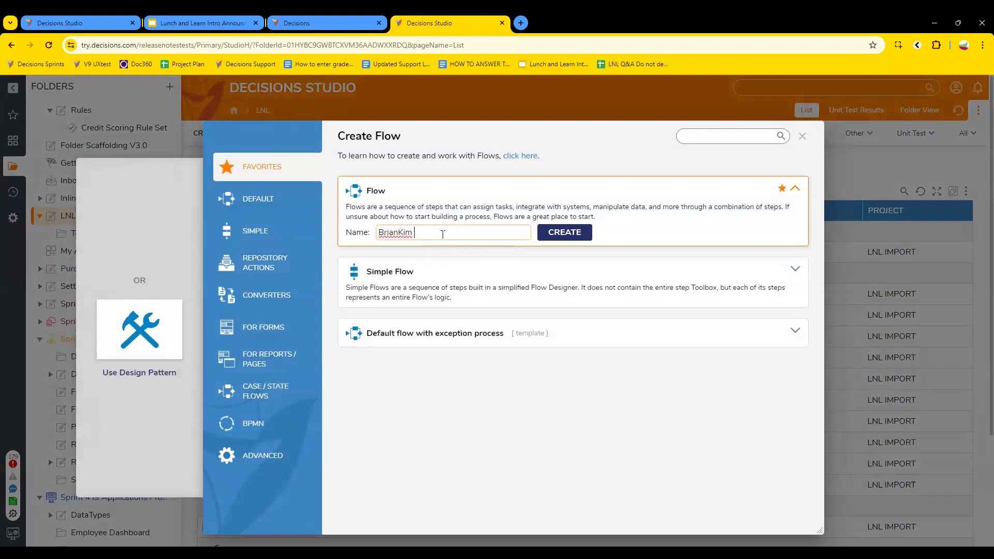
pyautogui.write('3.24')
pyautogui.click(565, 229)
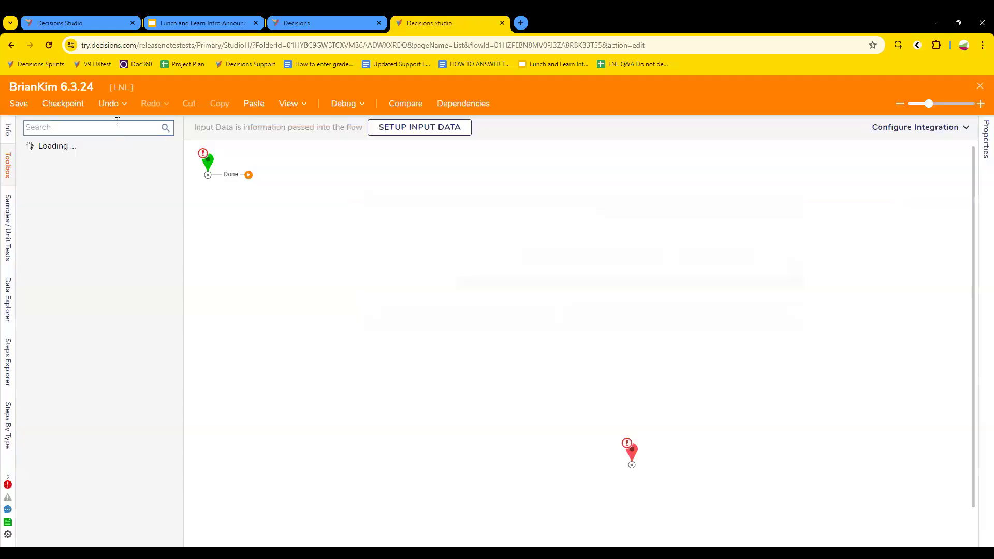
# Step: Search 'Set d' and place a Dashboard Management Set Page Variables step on the canvas, widening the Toolbox
pyautogui.click(118, 122)
pyautogui.write('Set d')
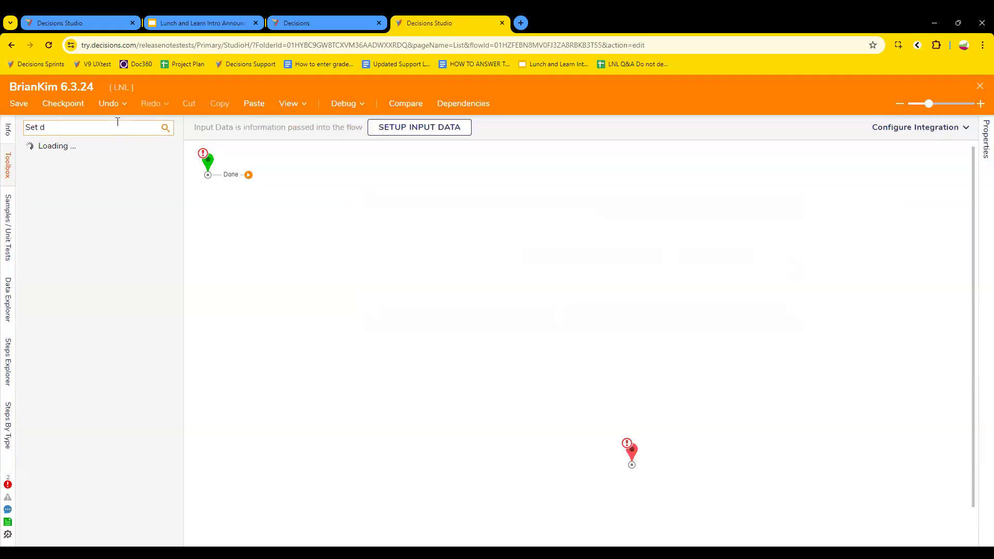
pyautogui.scroll(-3, 70, 417)
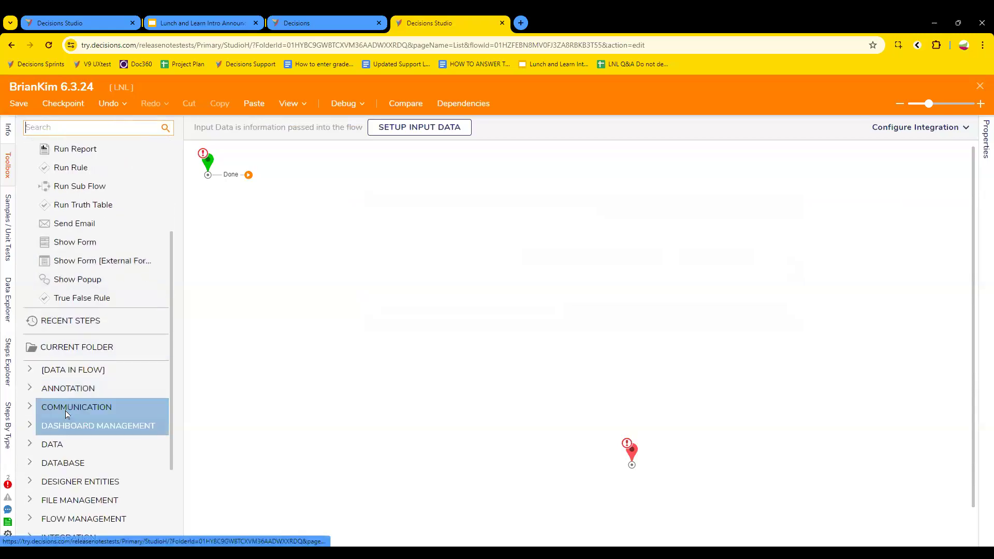
pyautogui.click(67, 422)
pyautogui.scroll(-4, 40, 254)
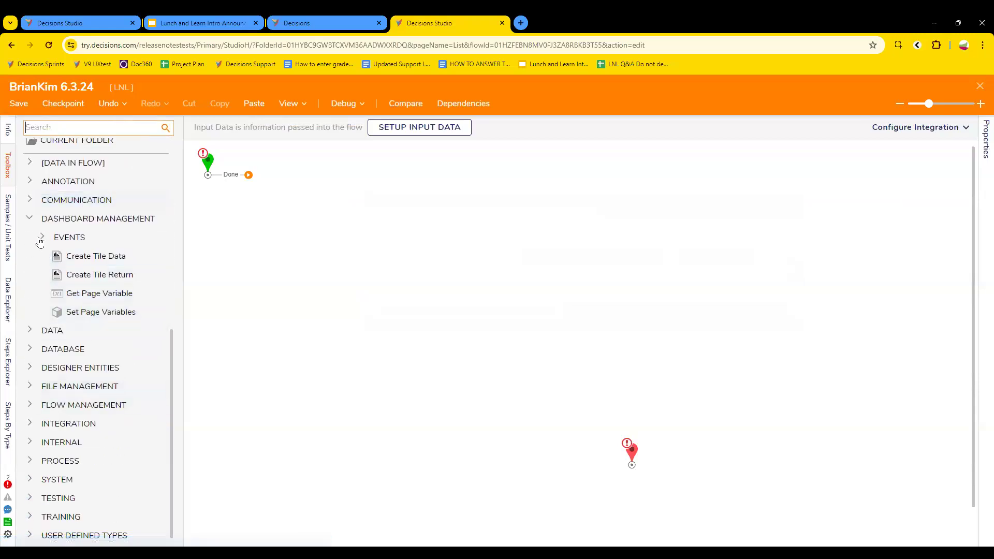
pyautogui.moveTo(104, 313); pyautogui.dragTo(367, 243)
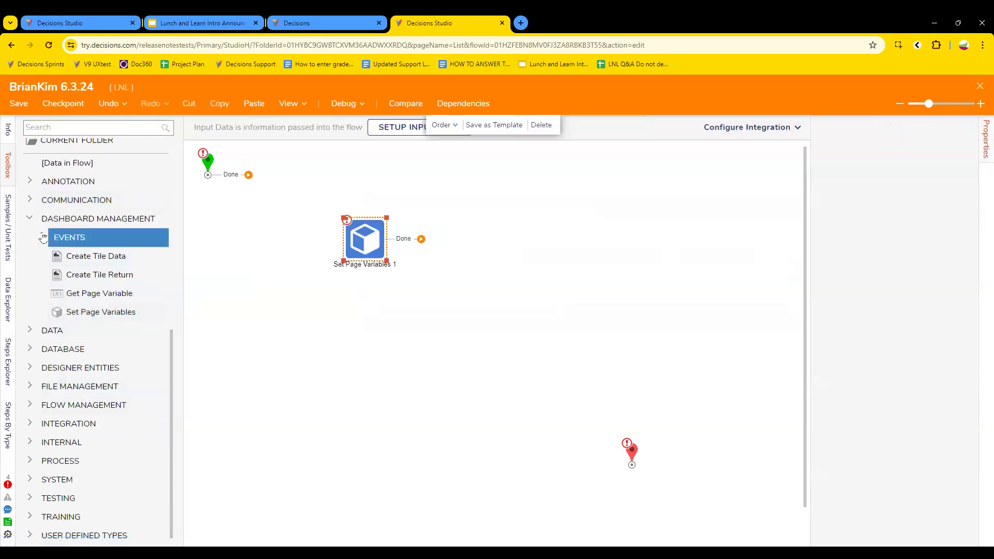
pyautogui.click(43, 237)
pyautogui.scroll(-5, 176, 389)
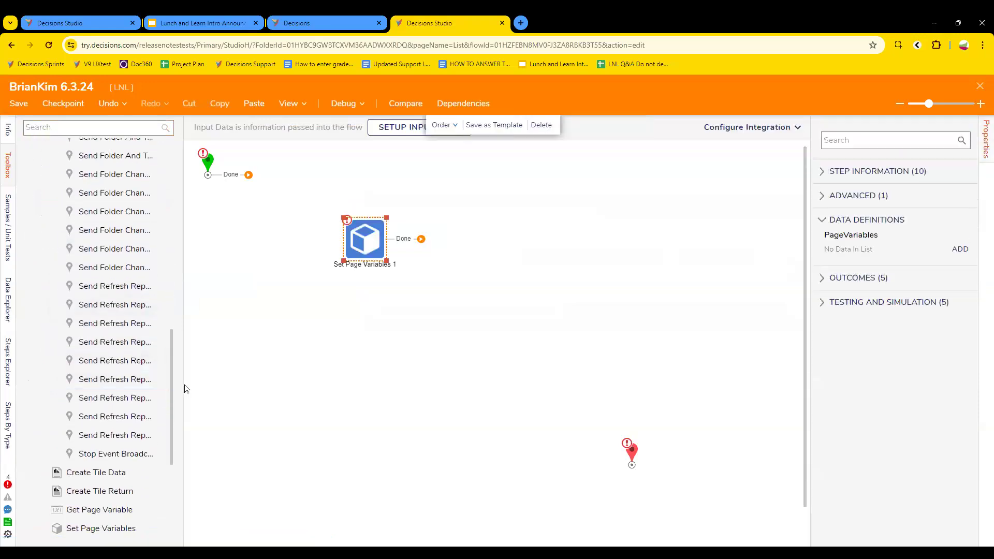
pyautogui.moveTo(184, 388); pyautogui.dragTo(267, 377)
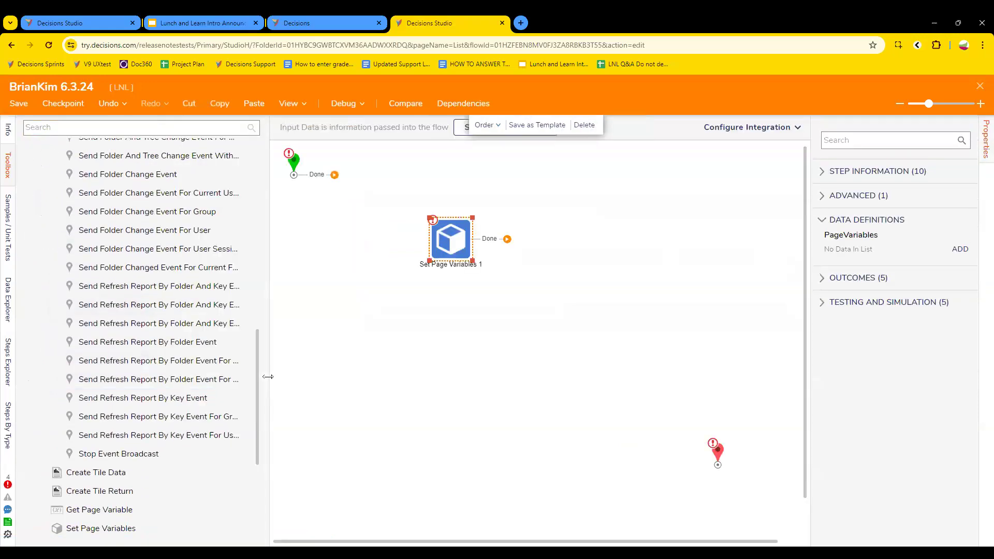
pyautogui.scroll(2, 207, 389)
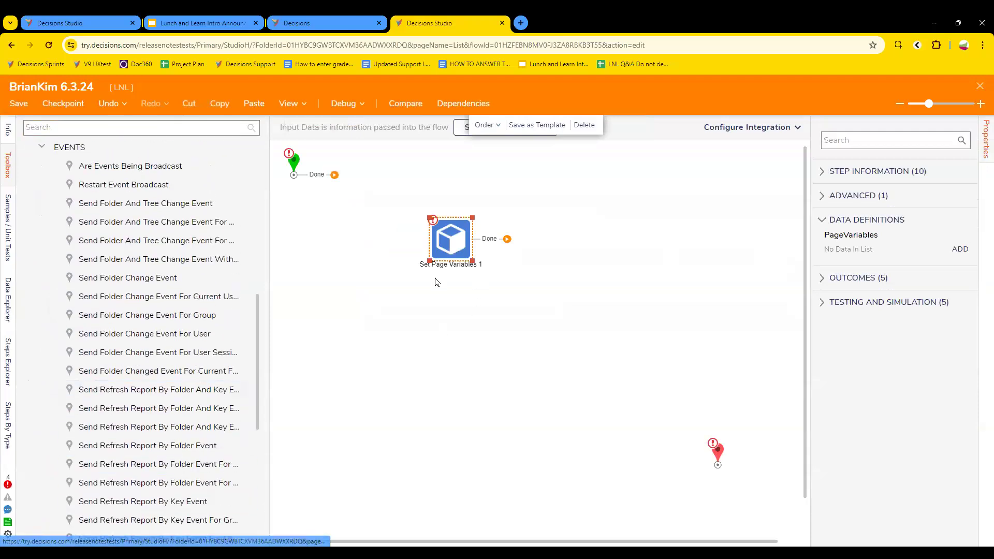
# Step: Add page variables Test (String) and Date (Date Time) to Set Page Variables 1
pyautogui.click(960, 249)
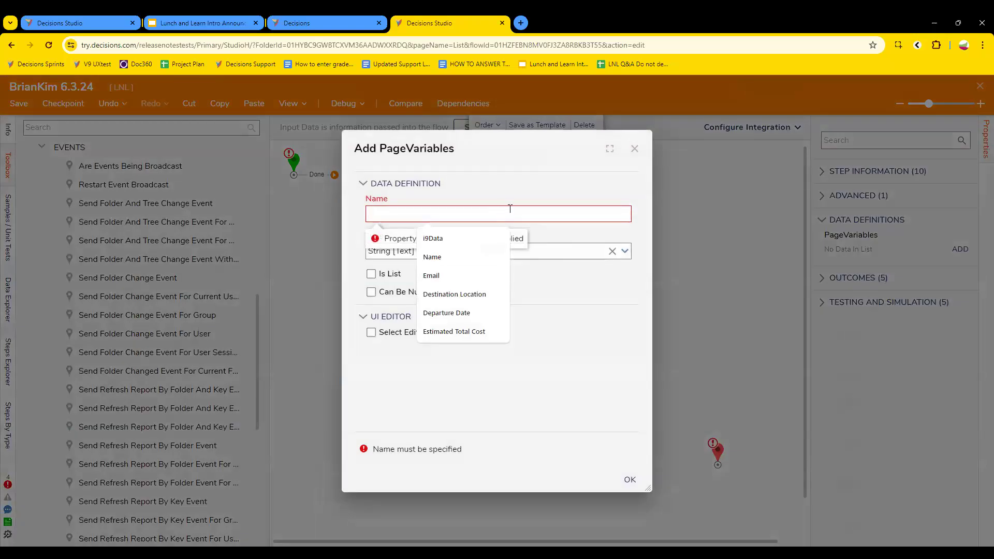
pyautogui.write('Test')
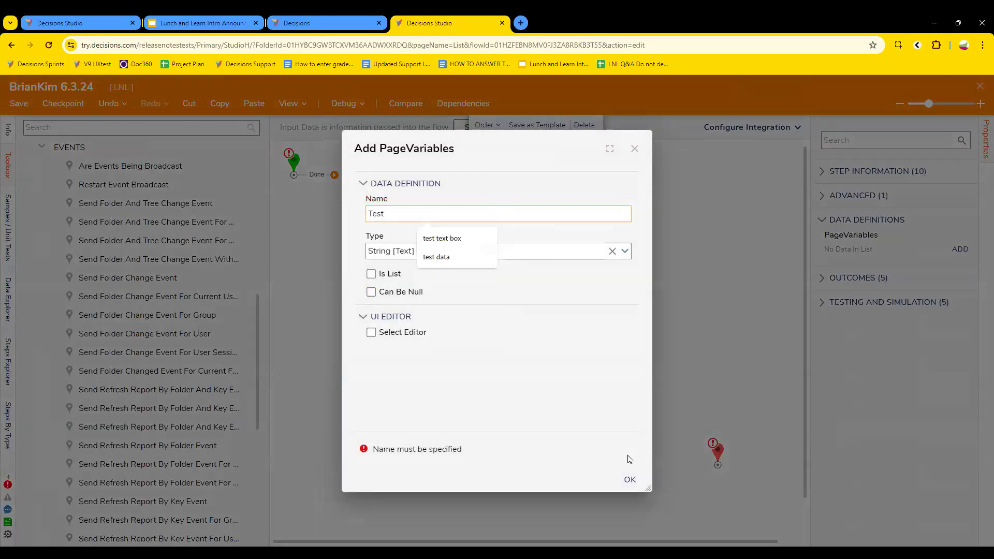
pyautogui.click(629, 479)
pyautogui.click(960, 275)
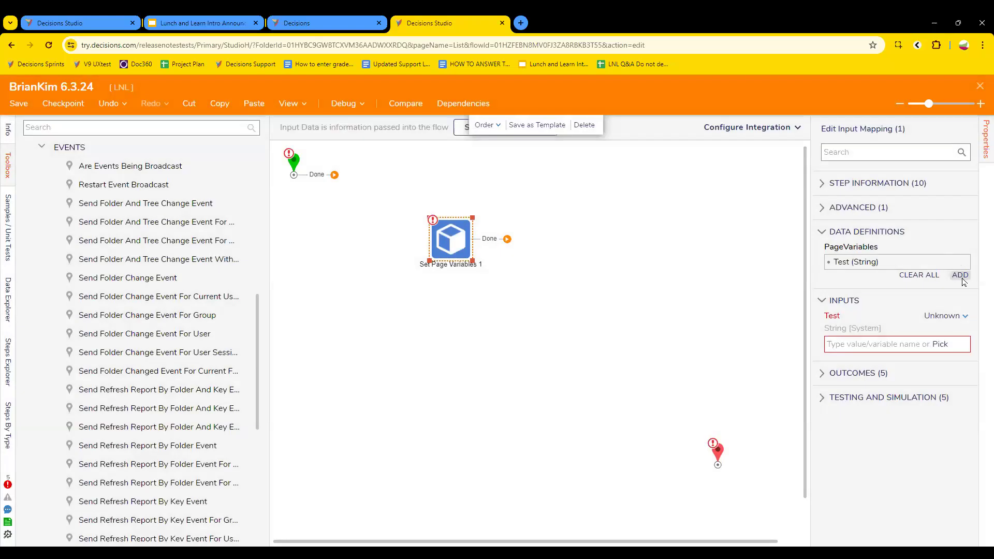
pyautogui.write('D')
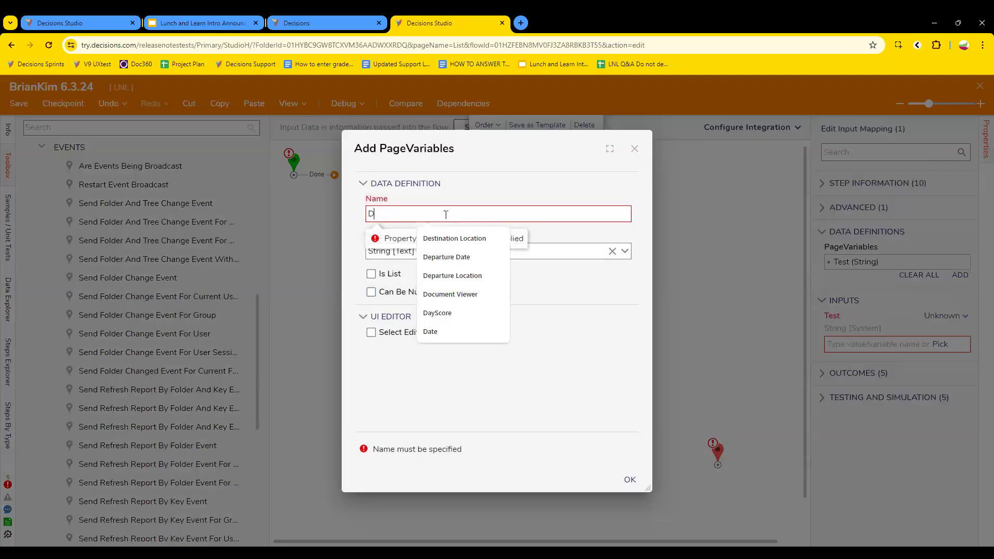
pyautogui.write('ate')
pyautogui.click(625, 252)
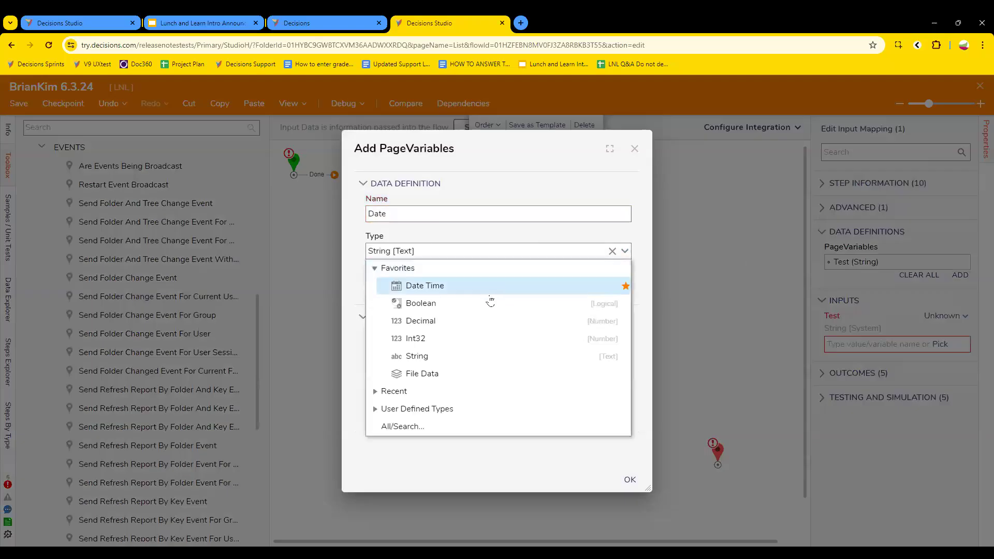
pyautogui.click(446, 289)
pyautogui.click(629, 479)
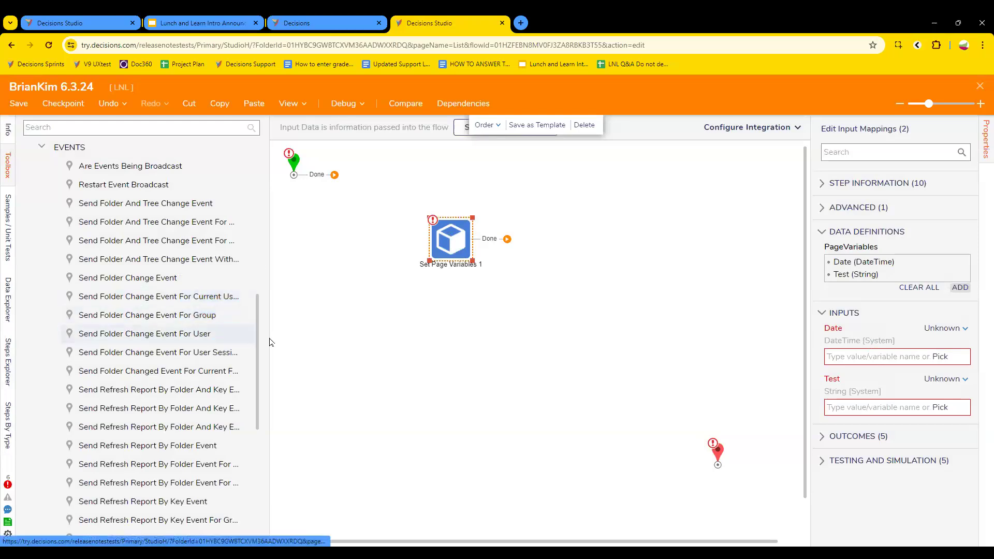
# Step: Move Set Page Variables 1 up and left, next to the flow's start node
pyautogui.moveTo(454, 250); pyautogui.dragTo(417, 212)
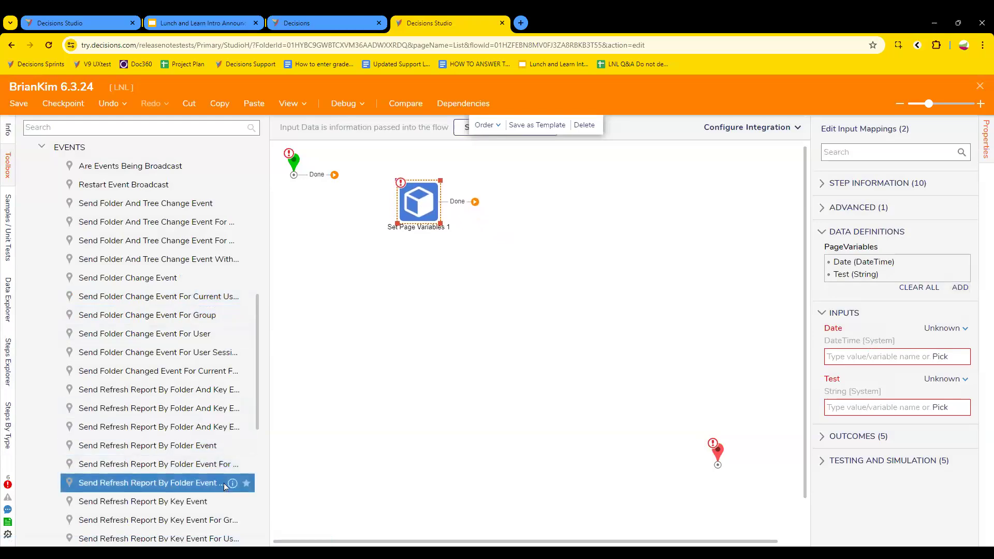
pyautogui.moveTo(269, 485); pyautogui.dragTo(308, 480)
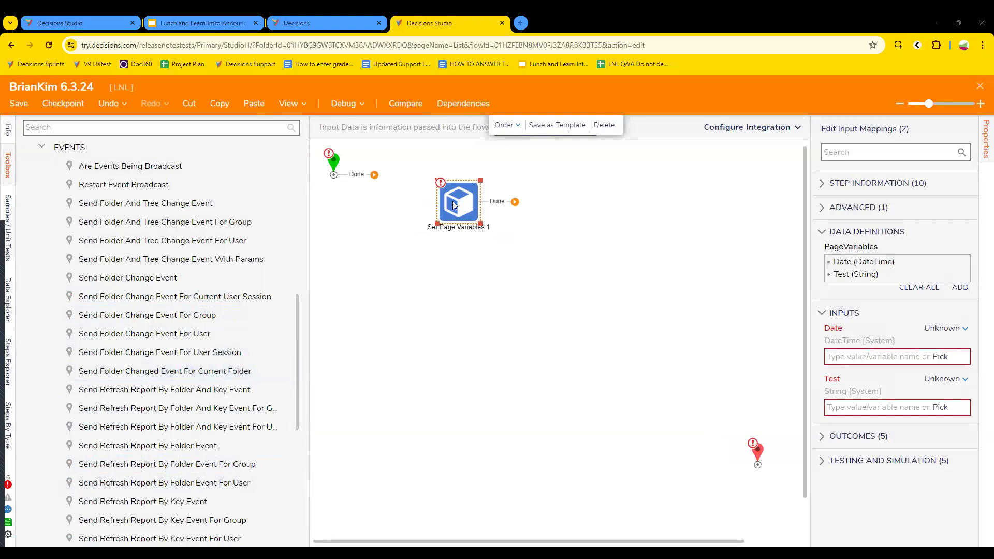
pyautogui.moveTo(450, 205); pyautogui.dragTo(406, 173)
# Step: Browse the Dashboard Management > Events steps, resizing the Toolbox so step names fit
pyautogui.scroll(5, 42, 408)
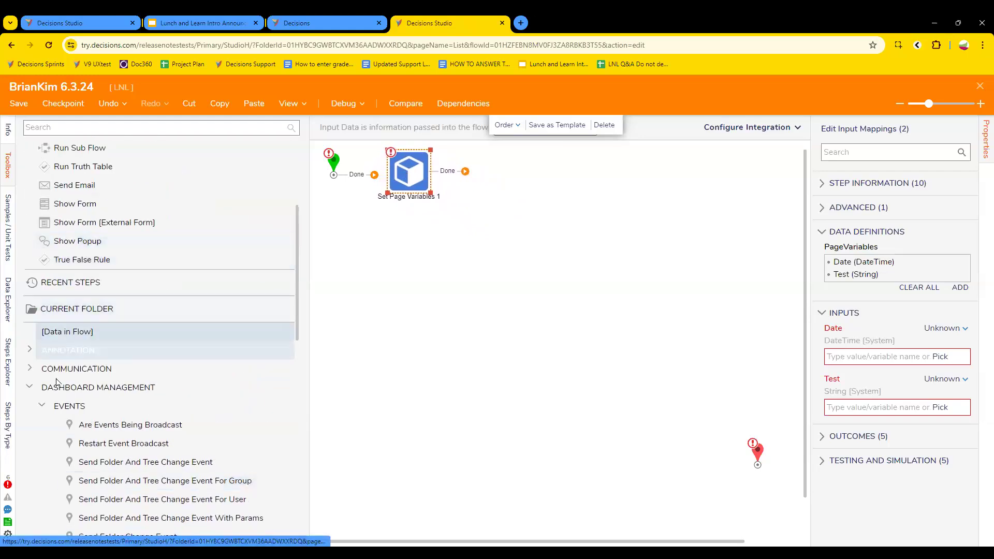
pyautogui.click(42, 409)
pyautogui.click(87, 386)
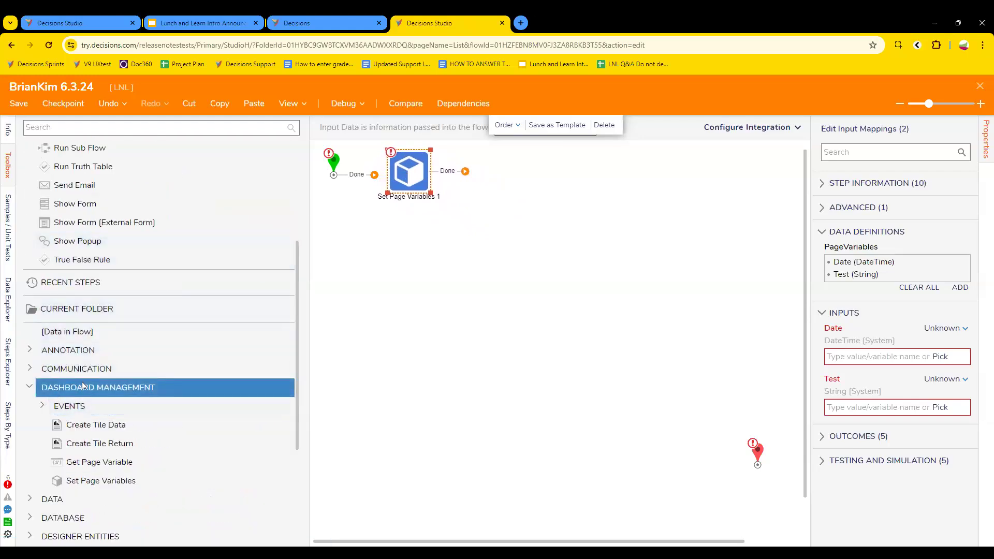
pyautogui.click(101, 481)
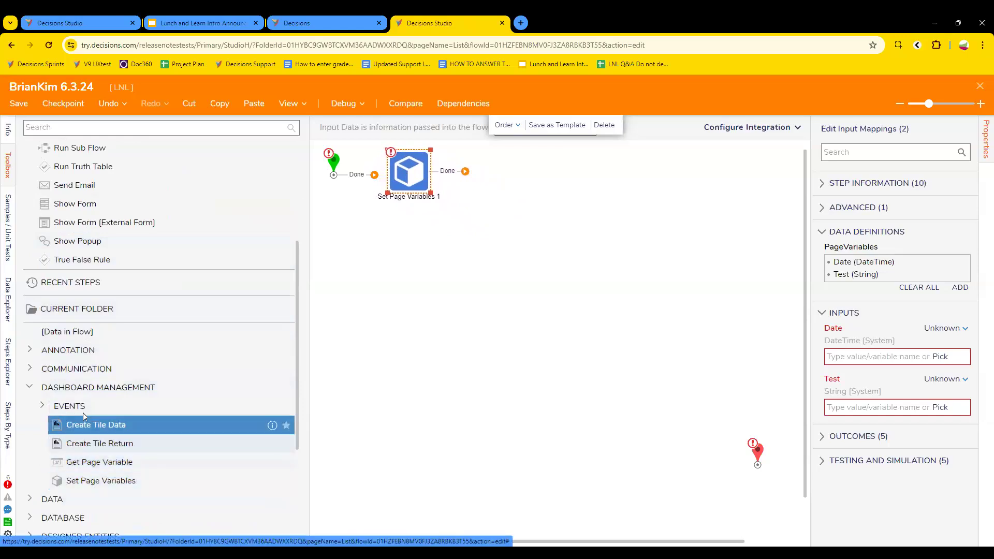
pyautogui.click(42, 409)
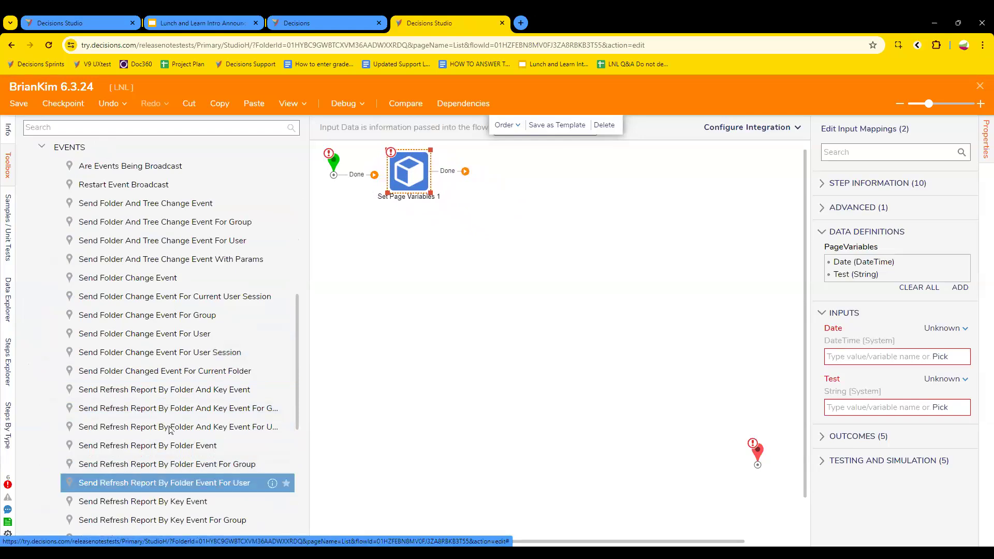
pyautogui.scroll(-1, 171, 474)
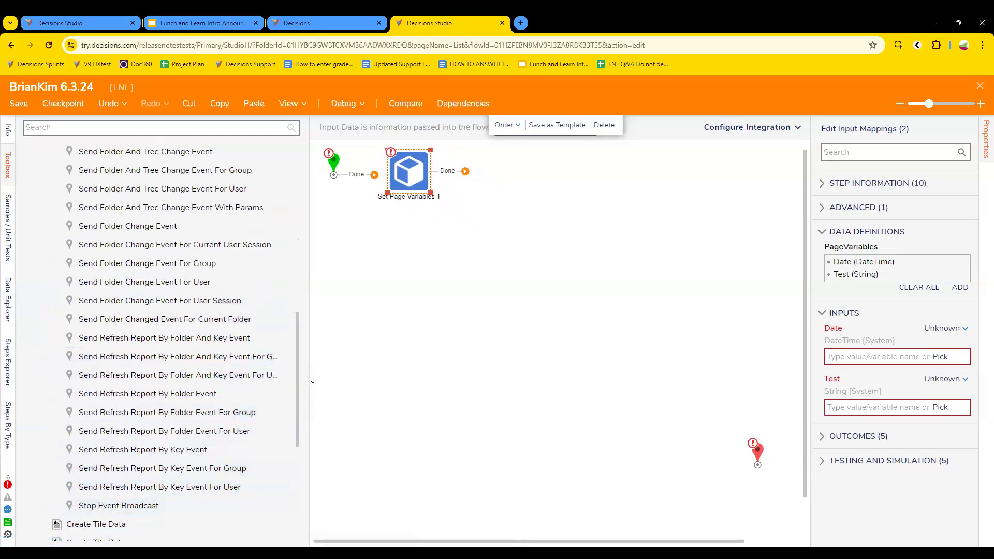
pyautogui.moveTo(309, 379); pyautogui.dragTo(399, 383)
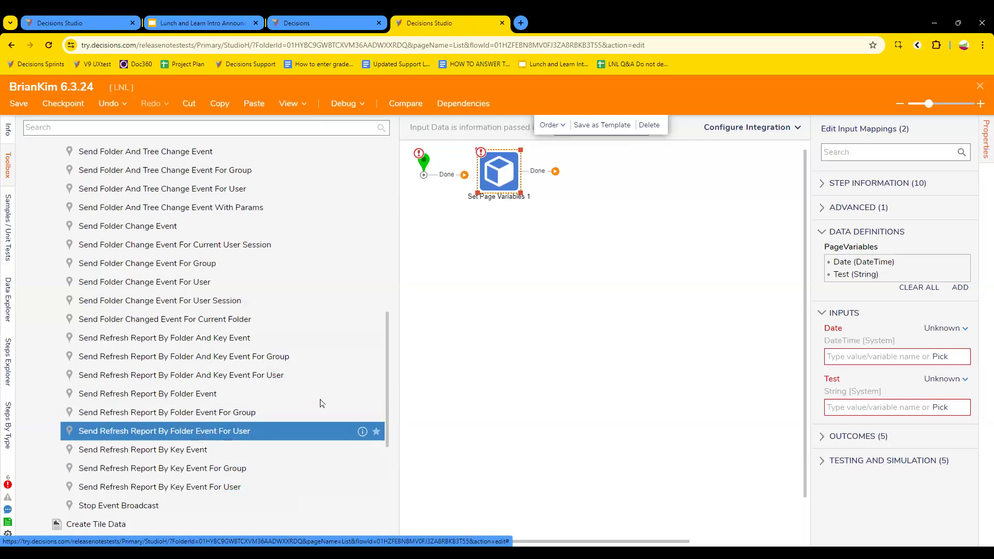
pyautogui.moveTo(371, 352); pyautogui.dragTo(299, 352)
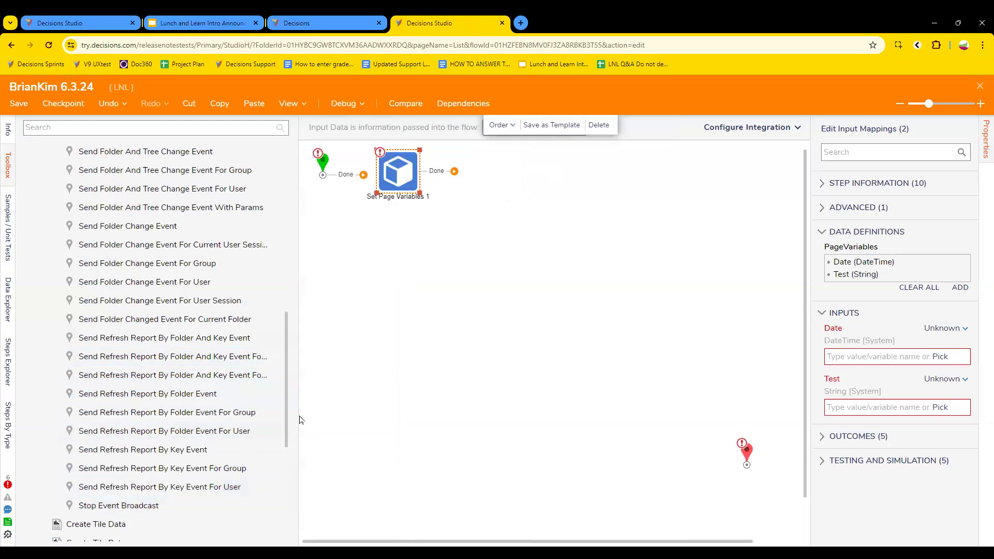
pyautogui.moveTo(299, 414); pyautogui.dragTo(374, 411)
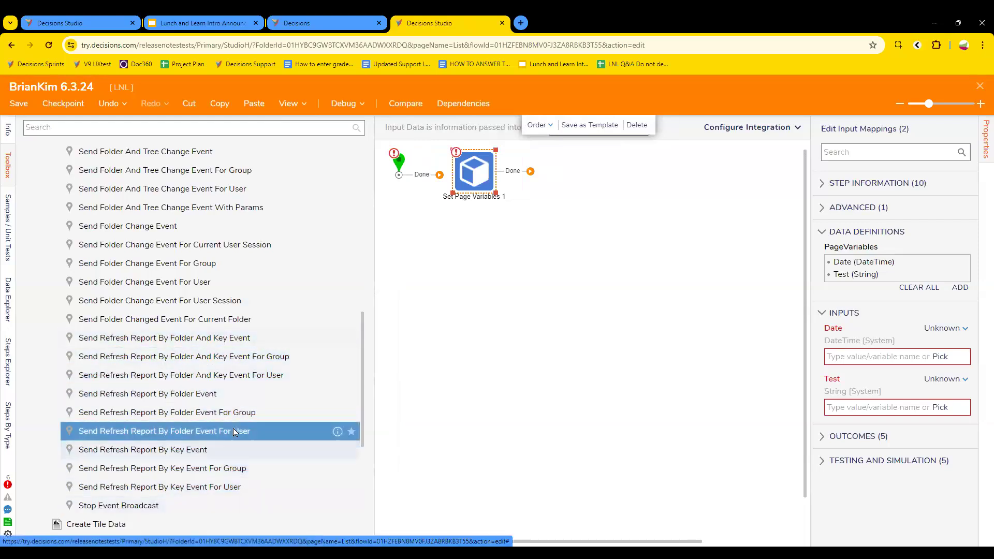
pyautogui.scroll(3, 221, 353)
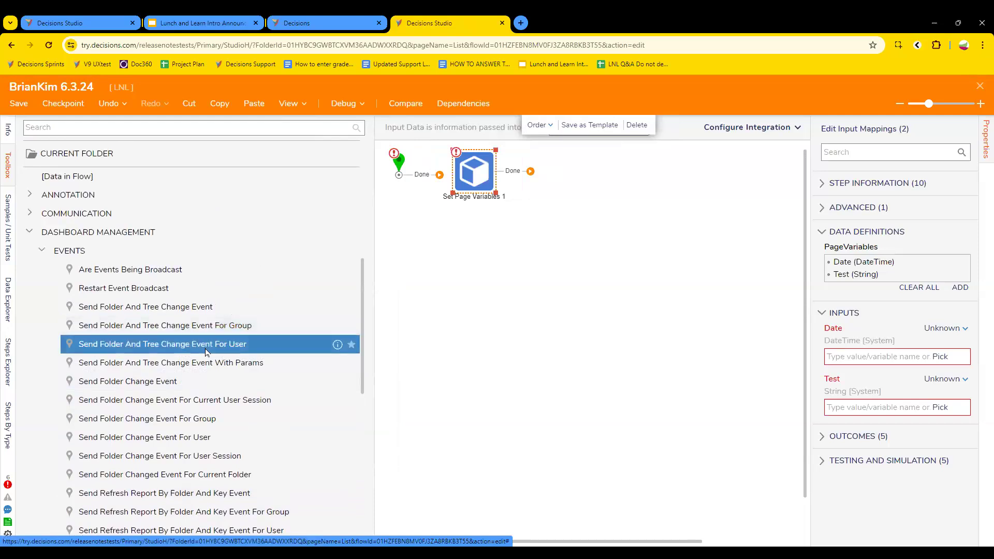
pyautogui.scroll(-7, 207, 352)
pyautogui.scroll(2, 215, 397)
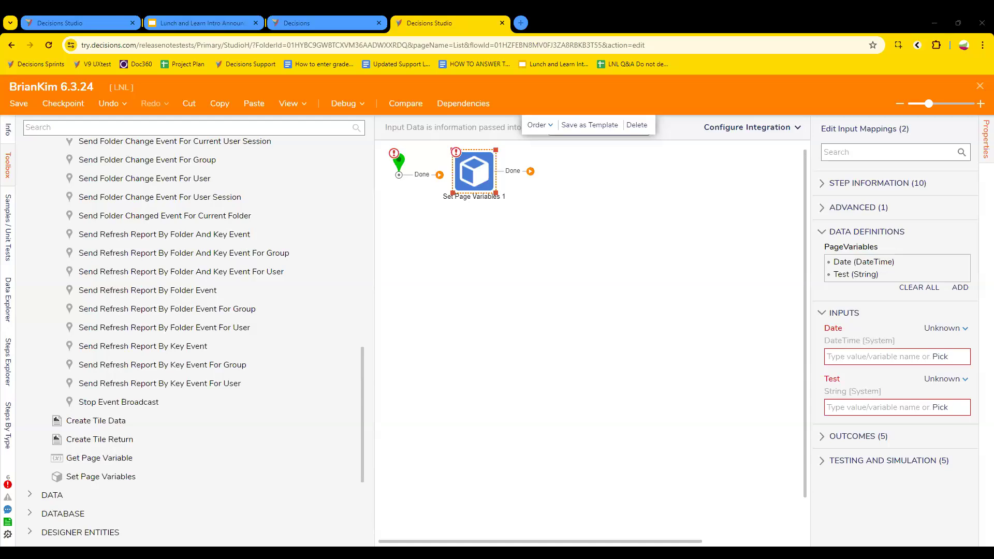
# Step: Discard the new flow unsaved, then open the Sprint 1 Travel Splash Flows folder
pyautogui.click(980, 86)
pyautogui.click(569, 371)
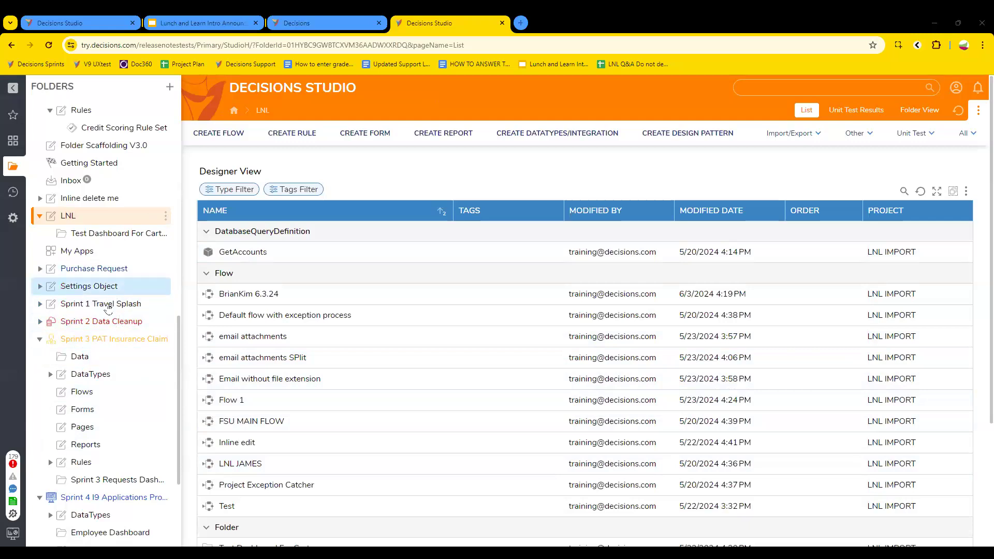
pyautogui.click(107, 306)
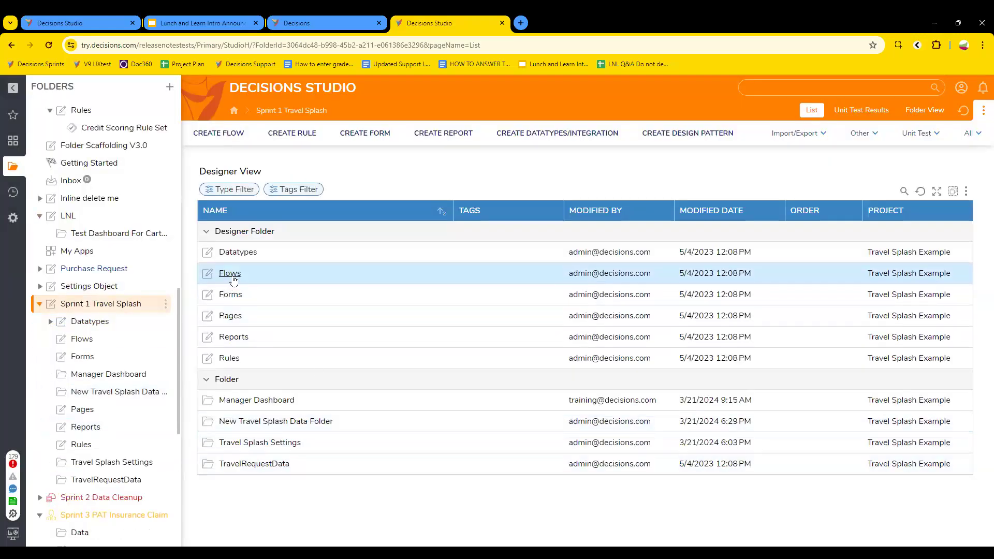
pyautogui.click(232, 276)
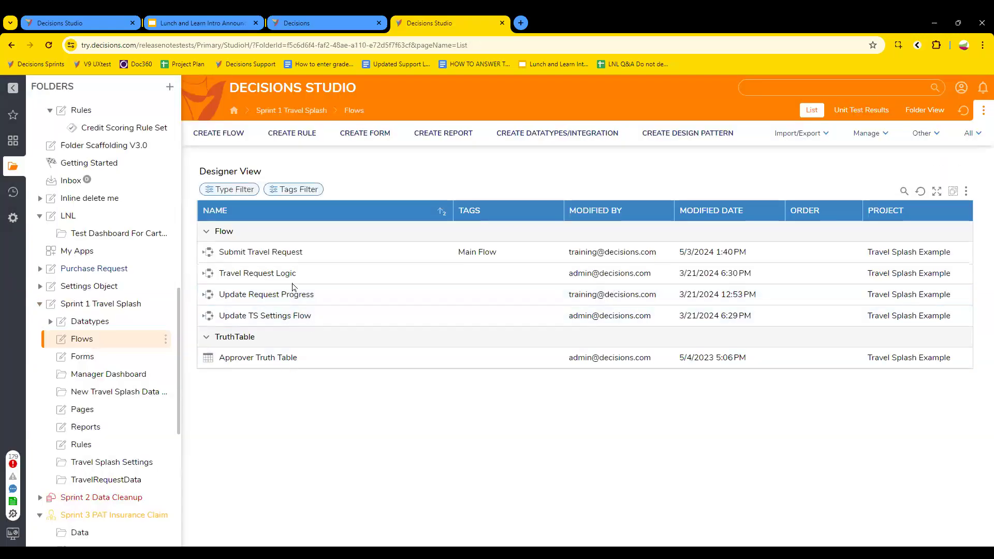
pyautogui.click(287, 253)
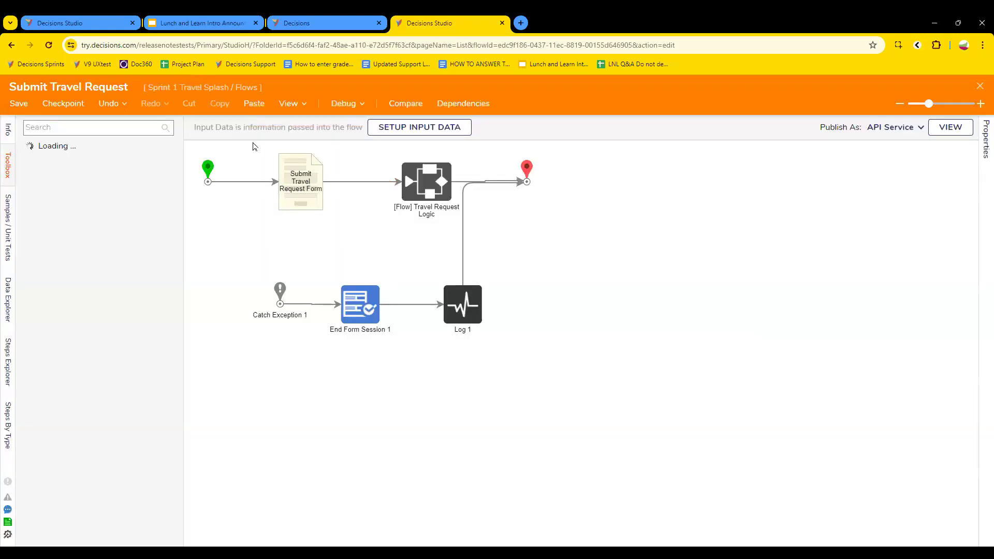
pyautogui.click(299, 169)
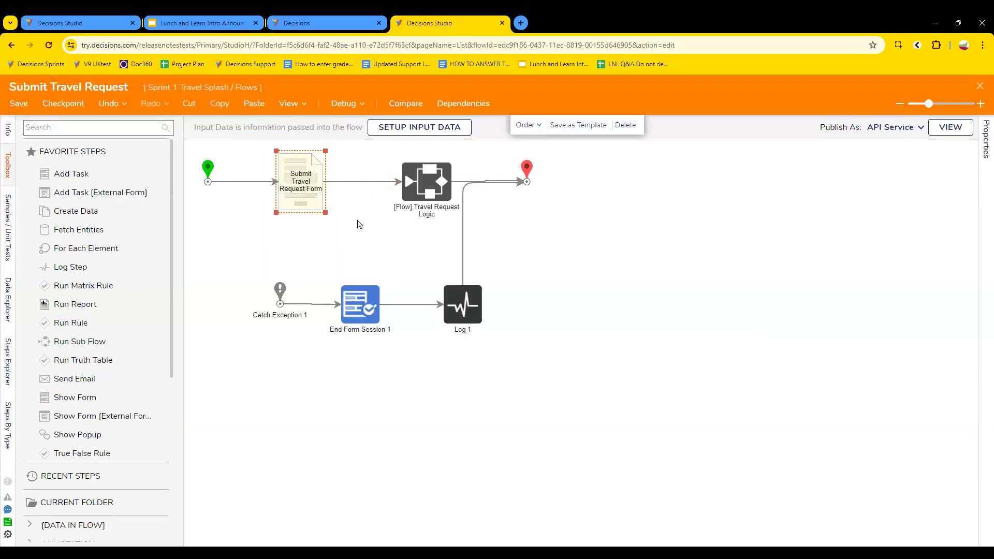
pyautogui.click(421, 191)
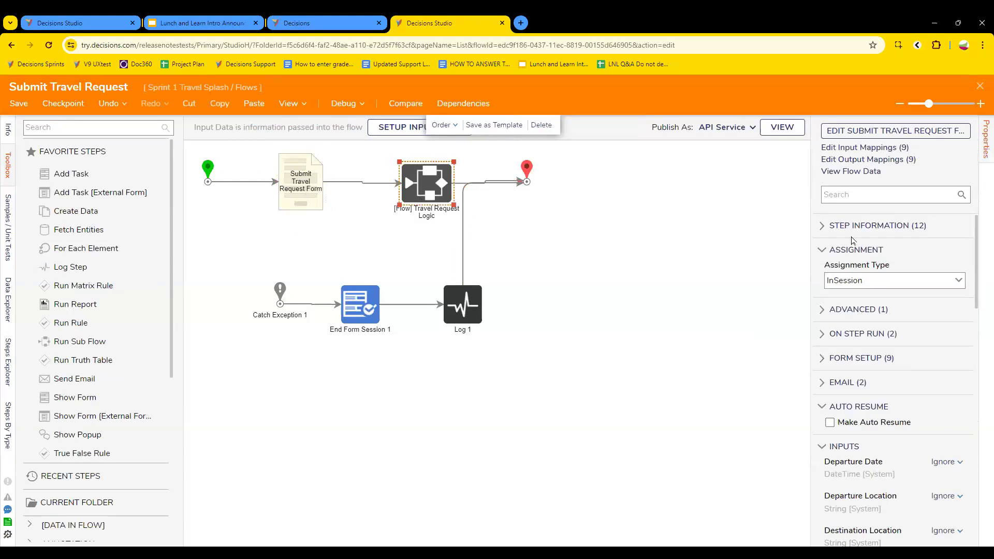
pyautogui.click(875, 136)
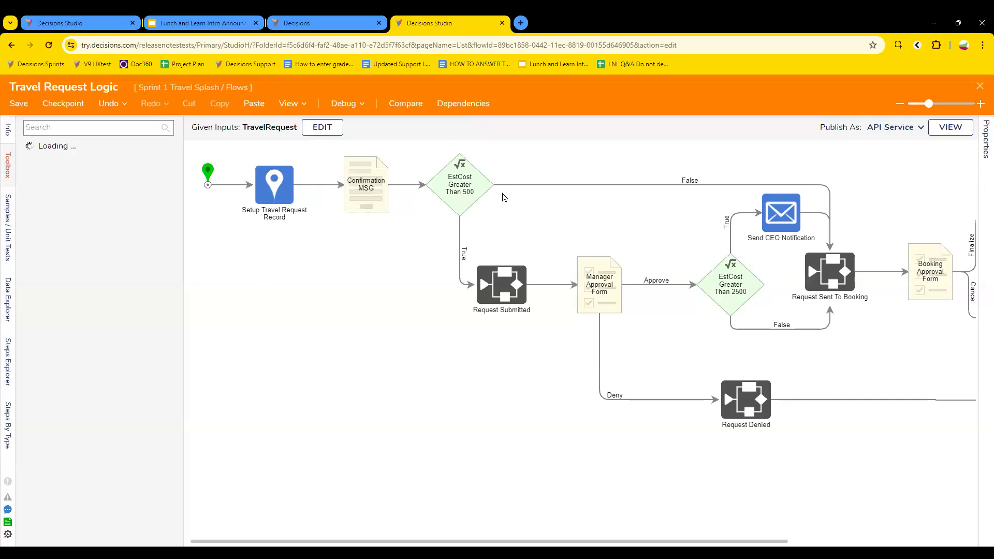
pyautogui.click(603, 301)
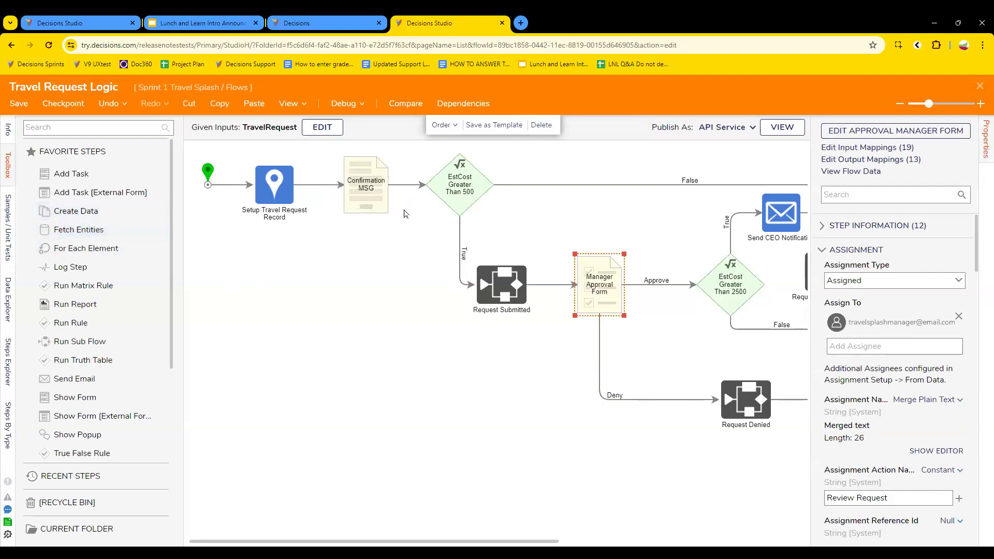
pyautogui.click(979, 88)
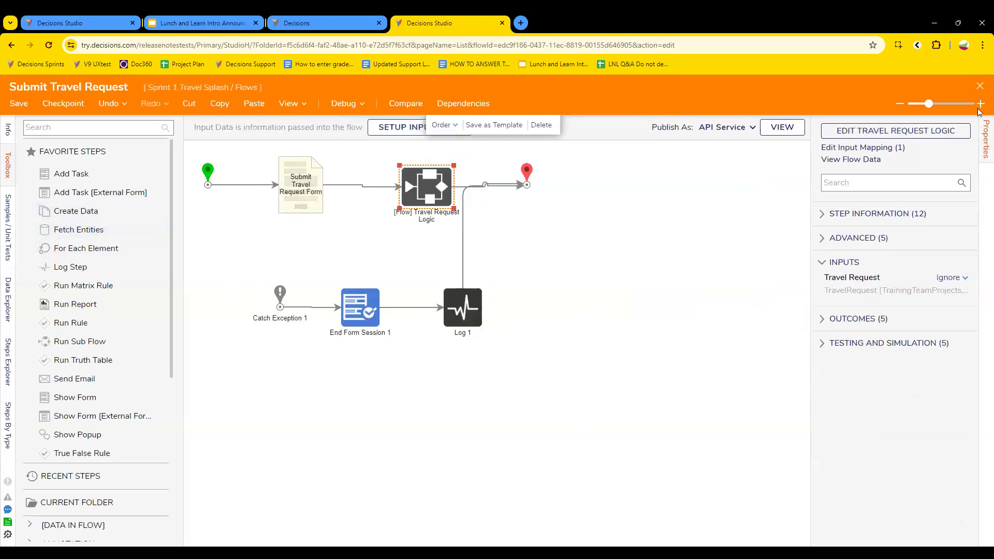
pyautogui.click(979, 86)
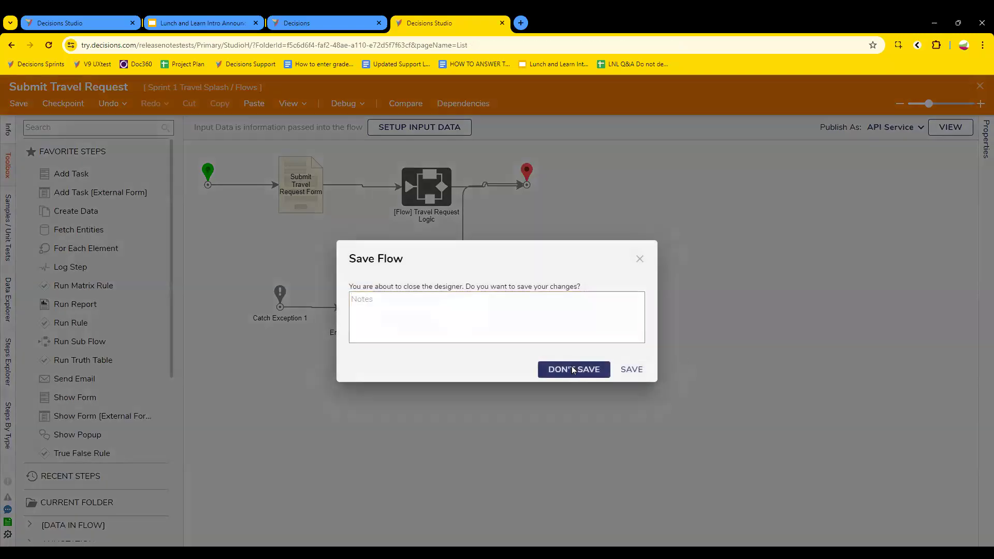
pyautogui.click(572, 368)
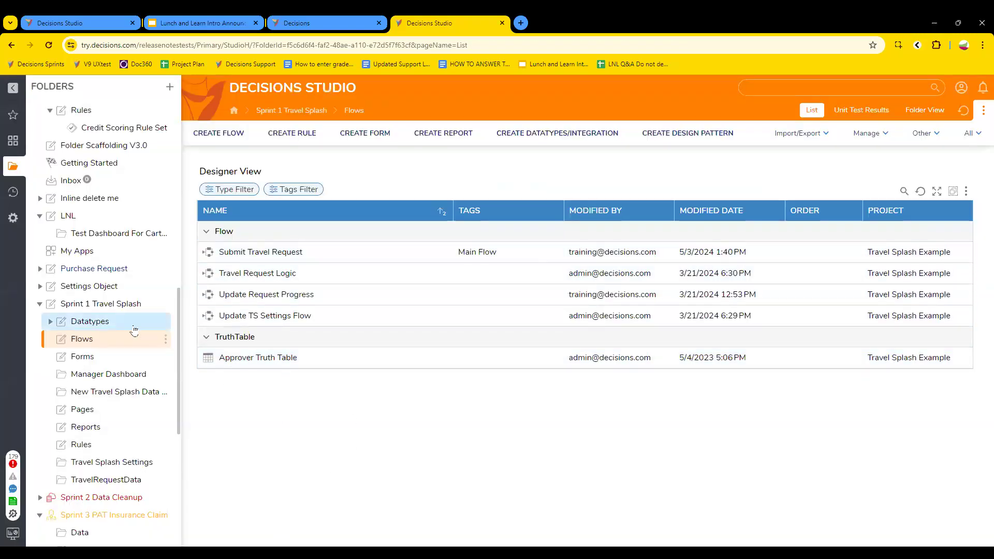
# Step: Open the HR Dashboard report under the Sprint 4 I9 Applications Project's Reports
pyautogui.scroll(-5, 124, 331)
pyautogui.click(93, 415)
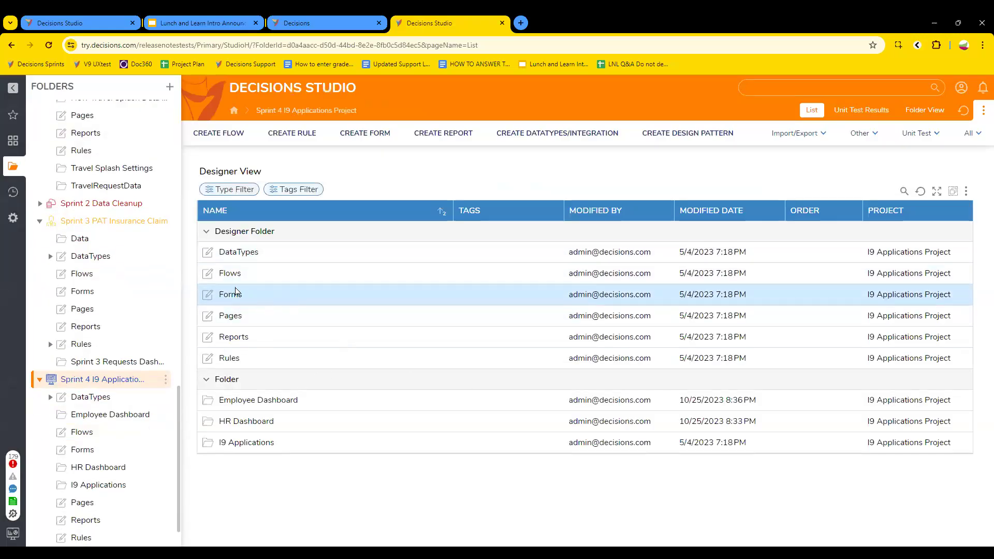
pyautogui.click(232, 338)
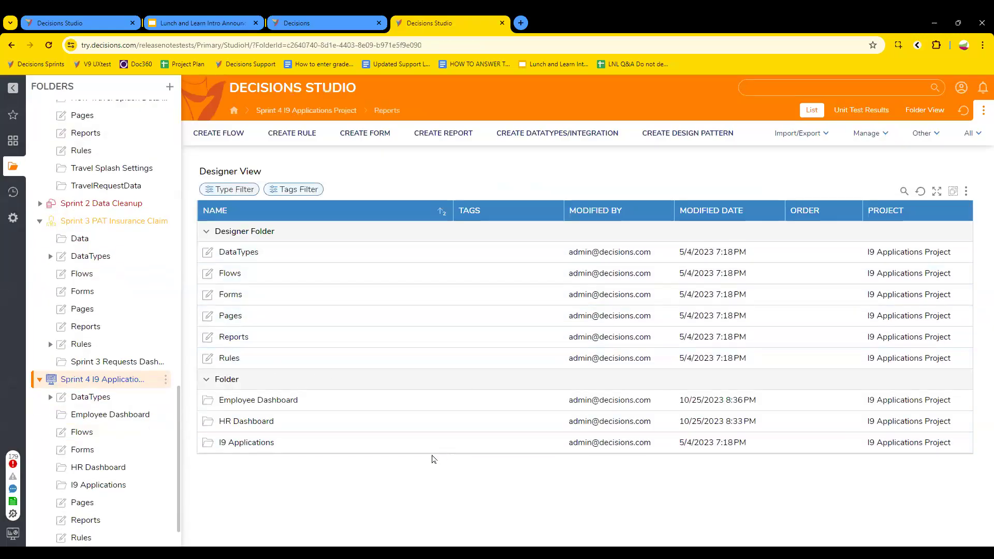
pyautogui.scroll(-2, 162, 451)
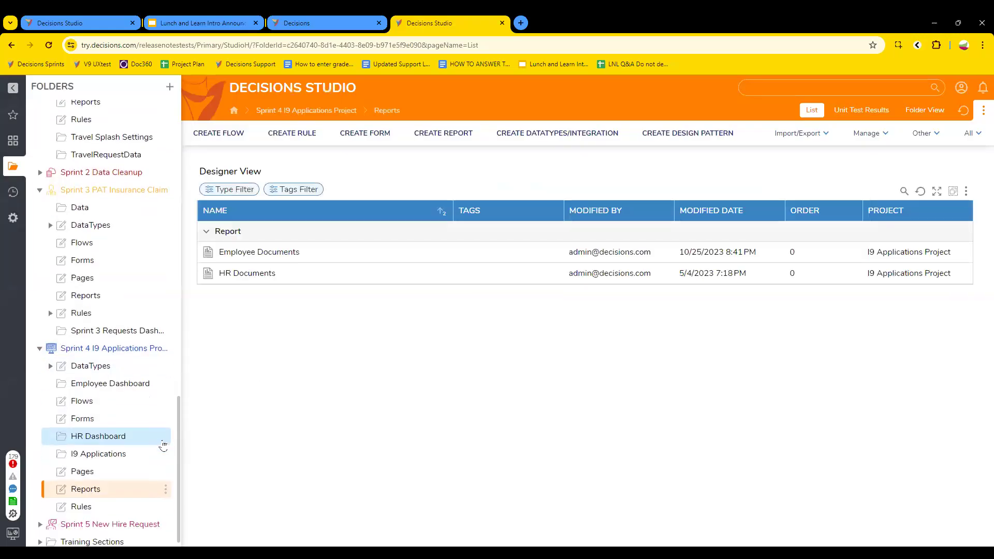
pyautogui.click(99, 427)
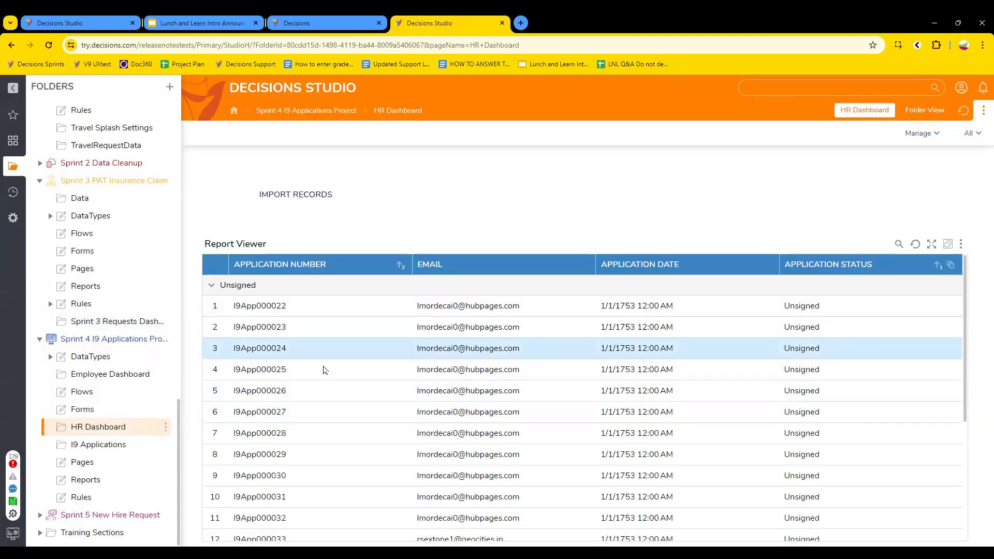
# Step: Inspect the actions available on an unsigned I9 application record, then dismiss them
pyautogui.scroll(-3, 285, 385)
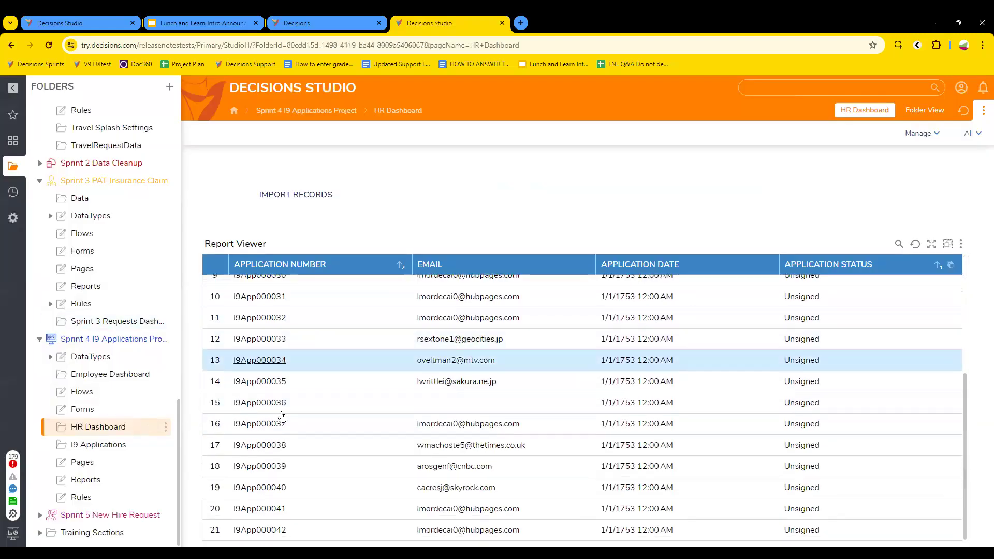
pyautogui.rightClick(256, 385)
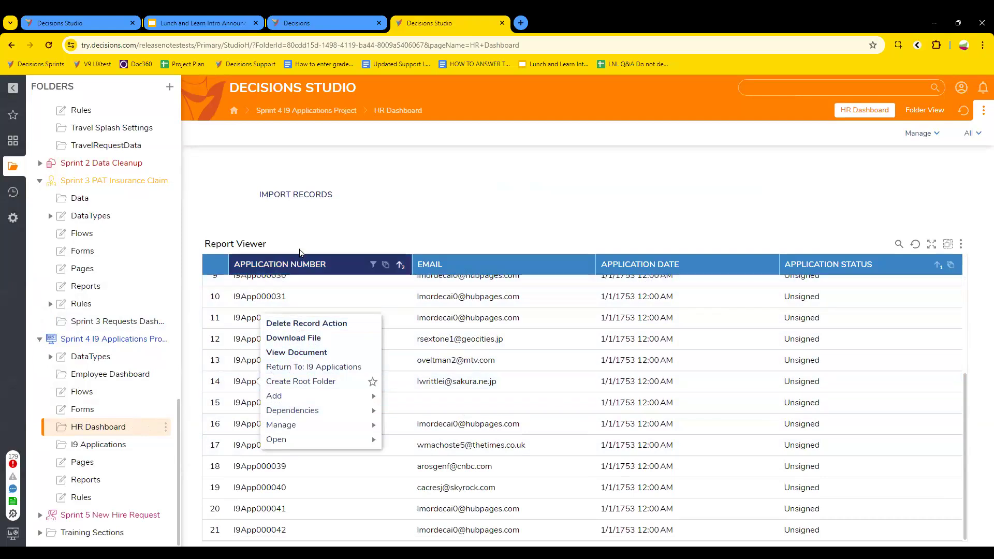
pyautogui.click(433, 228)
pyautogui.scroll(4, 268, 400)
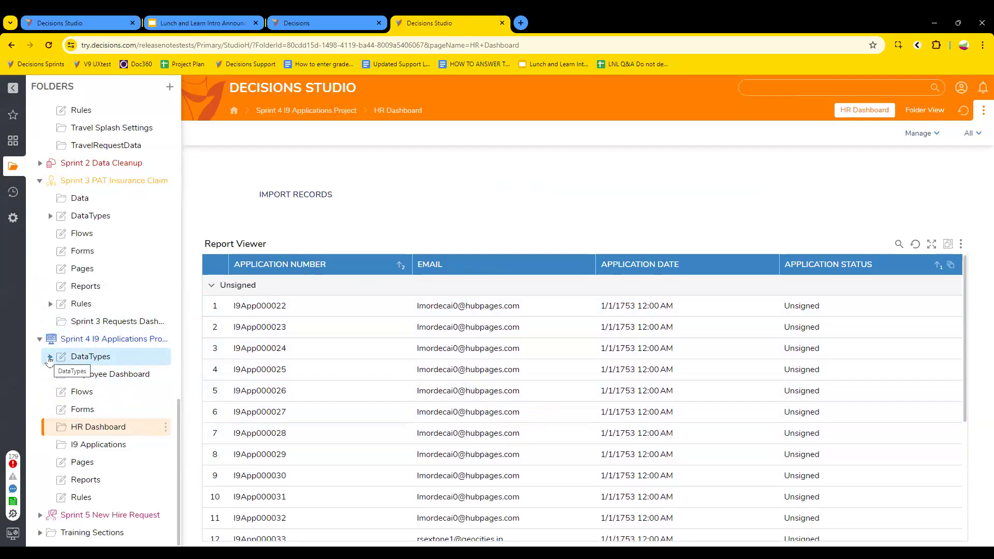
# Step: Browse I9Application Configuration and I9 Applications, then list the DataTypes folder and check a row's options
pyautogui.click(50, 357)
pyautogui.click(118, 374)
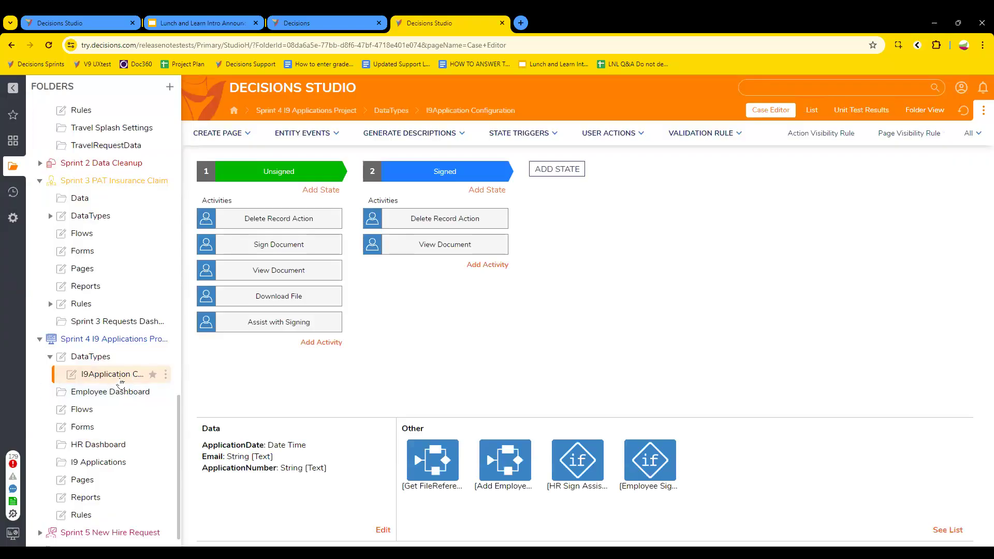
pyautogui.click(101, 462)
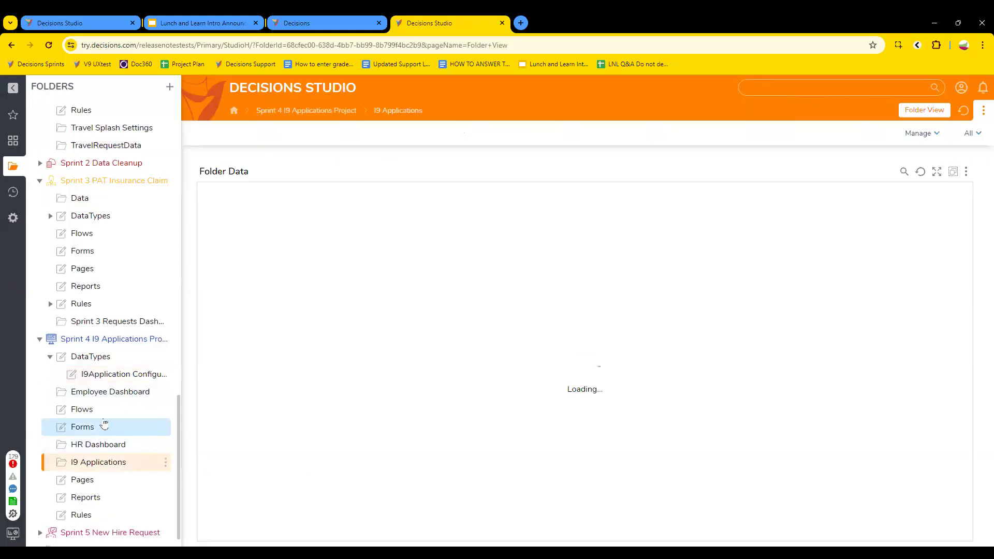
pyautogui.click(99, 362)
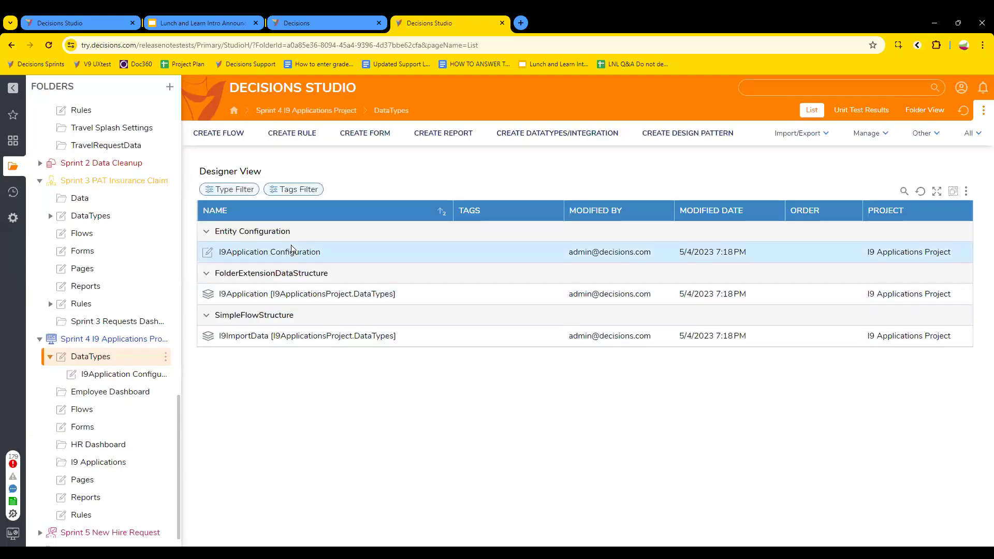
pyautogui.rightClick(246, 254)
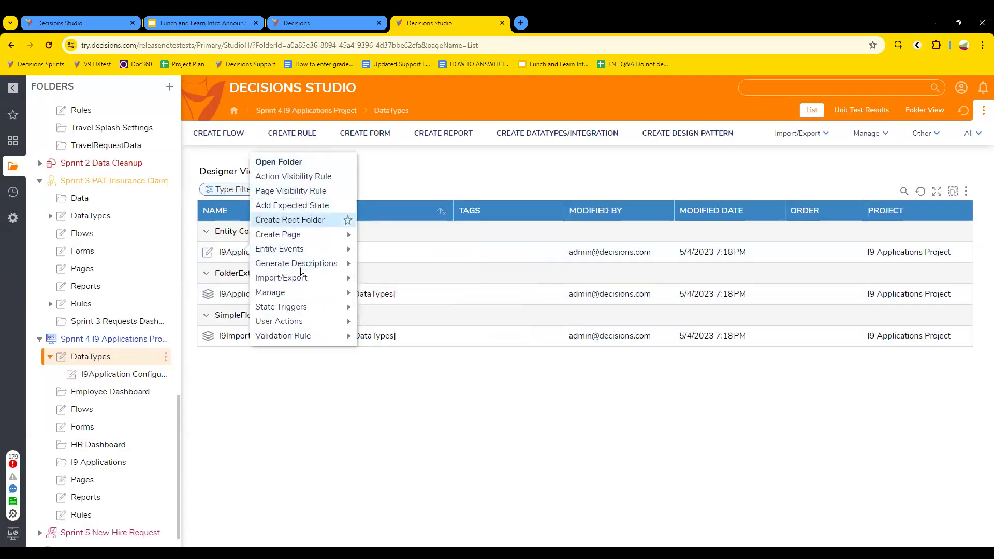
pyautogui.click(289, 410)
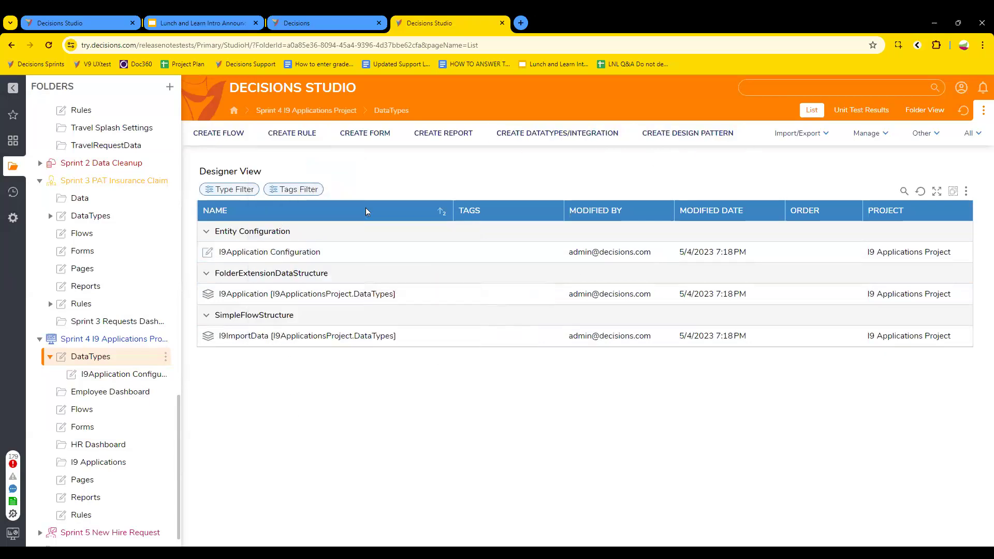
pyautogui.click(541, 135)
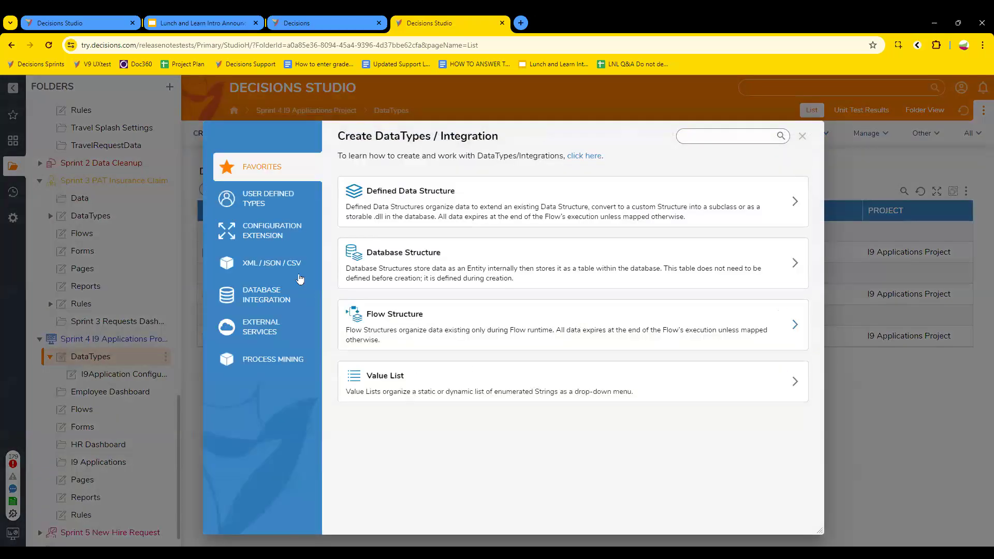
pyautogui.click(281, 238)
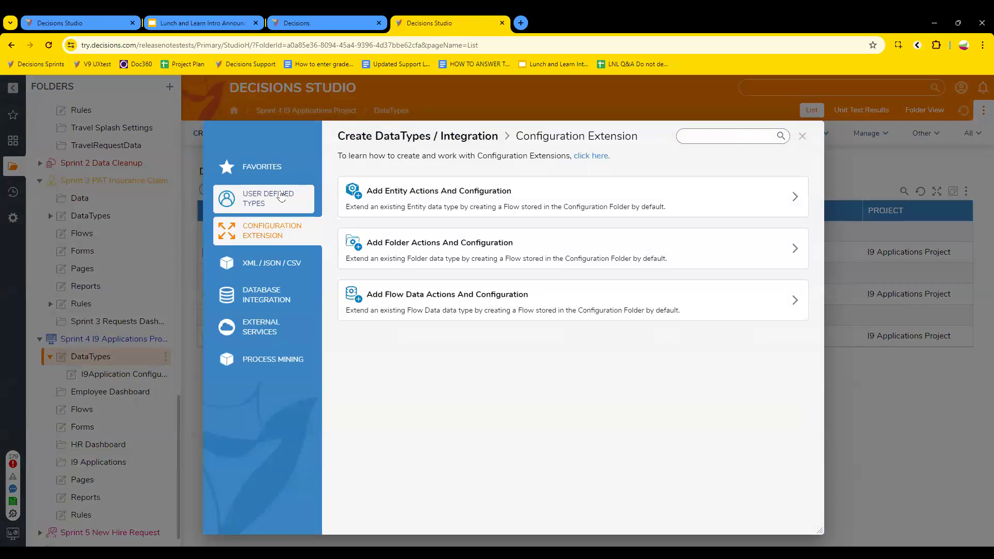
pyautogui.click(281, 195)
pyautogui.scroll(-5, 424, 300)
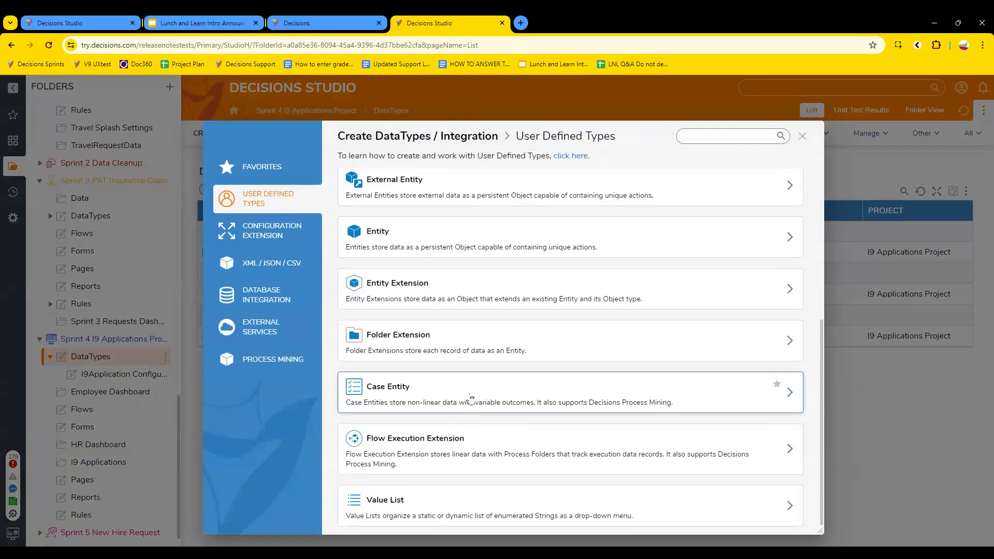
pyautogui.click(471, 399)
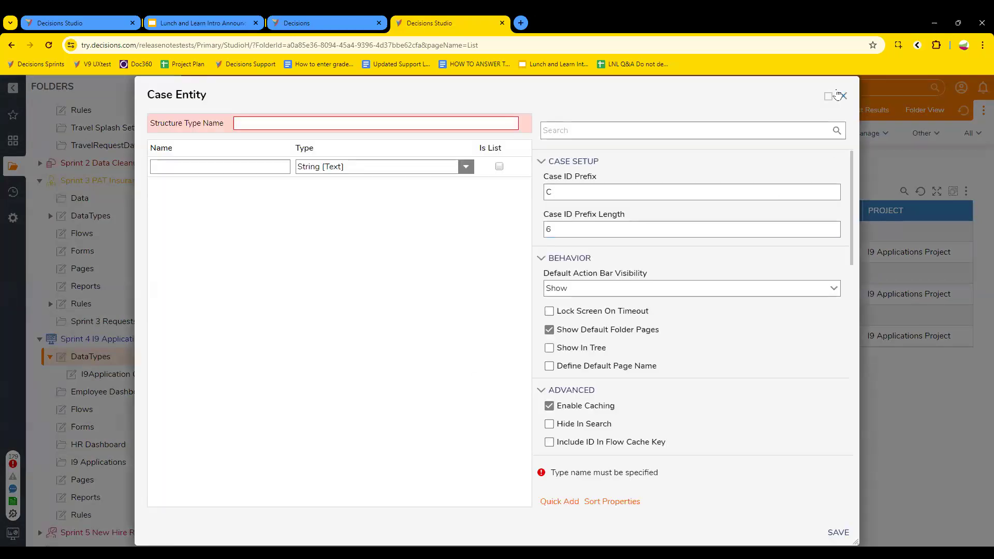
pyautogui.click(838, 93)
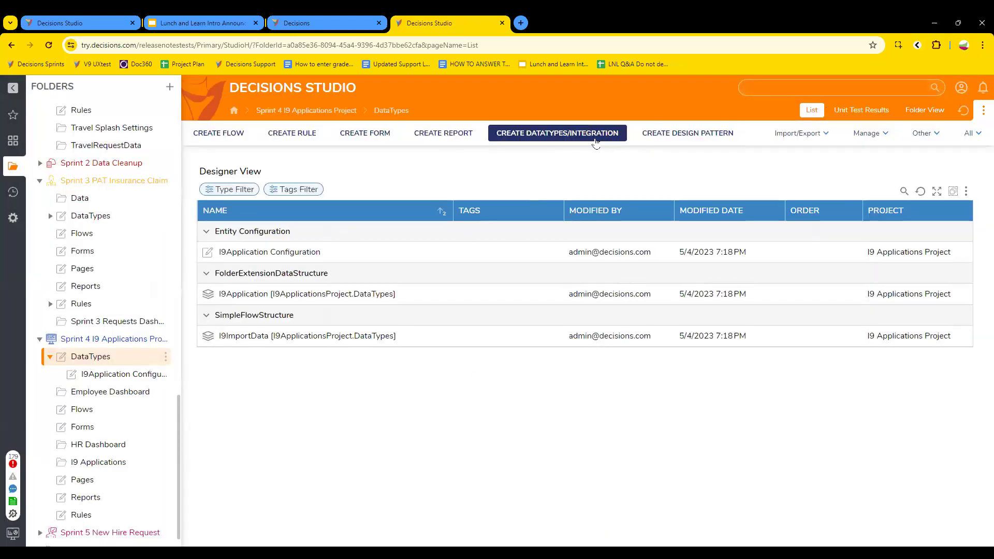
pyautogui.click(566, 134)
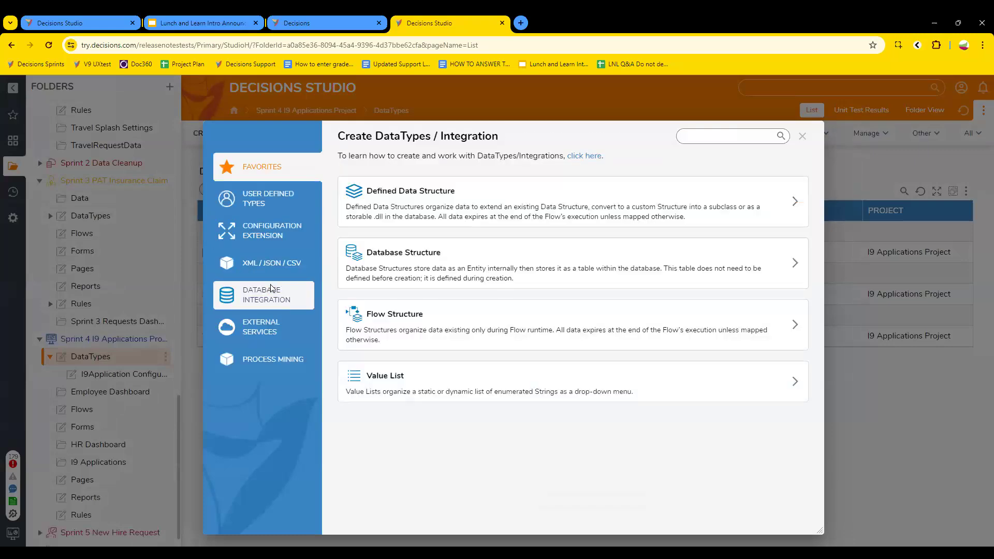
pyautogui.click(266, 295)
pyautogui.click(272, 257)
pyautogui.click(272, 232)
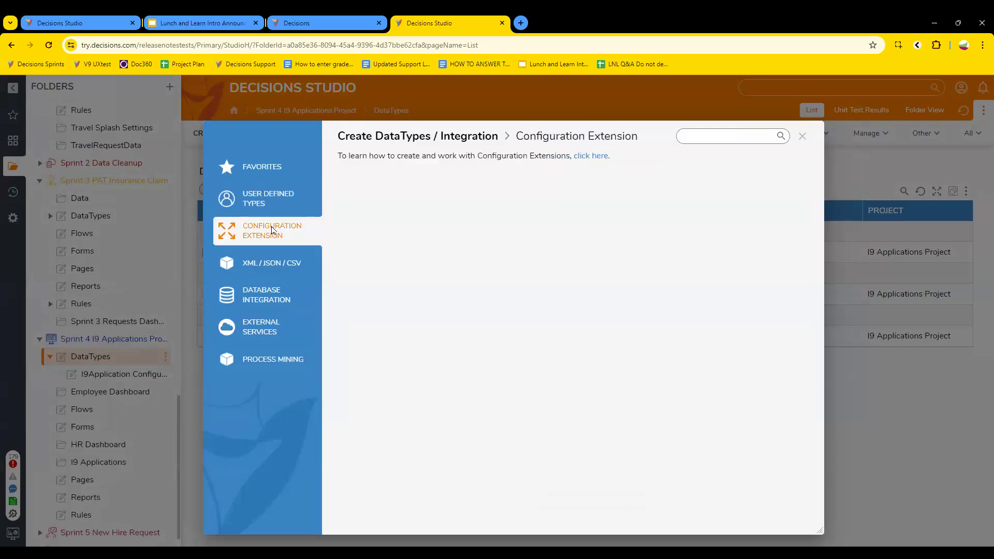
pyautogui.click(280, 208)
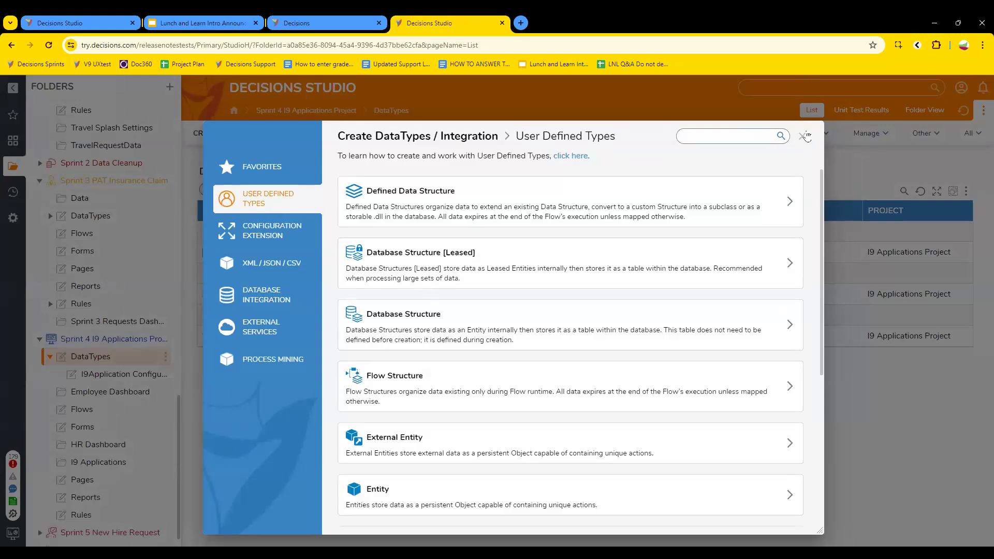
pyautogui.click(804, 137)
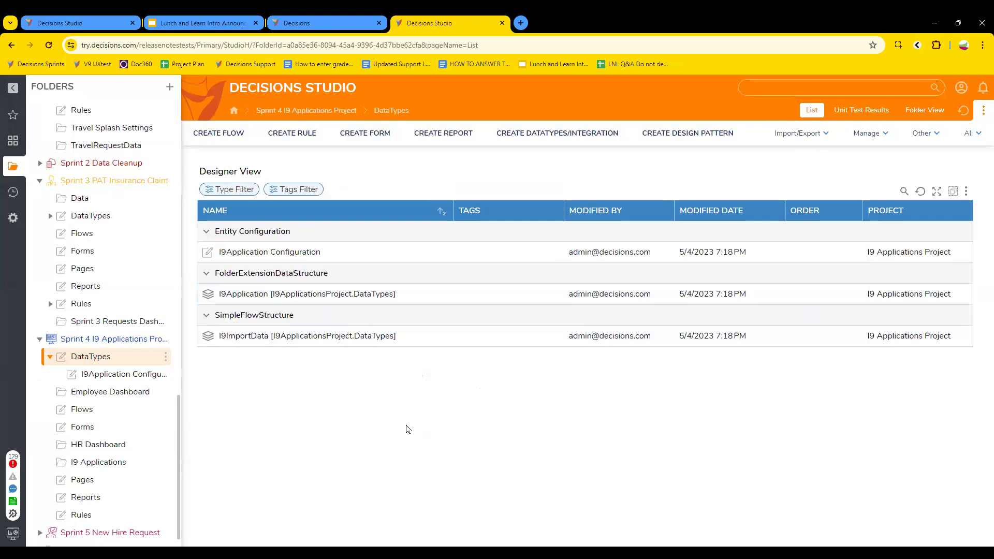
# Step: Load the Decisions documentation site in a new browser tab
pyautogui.click(523, 17)
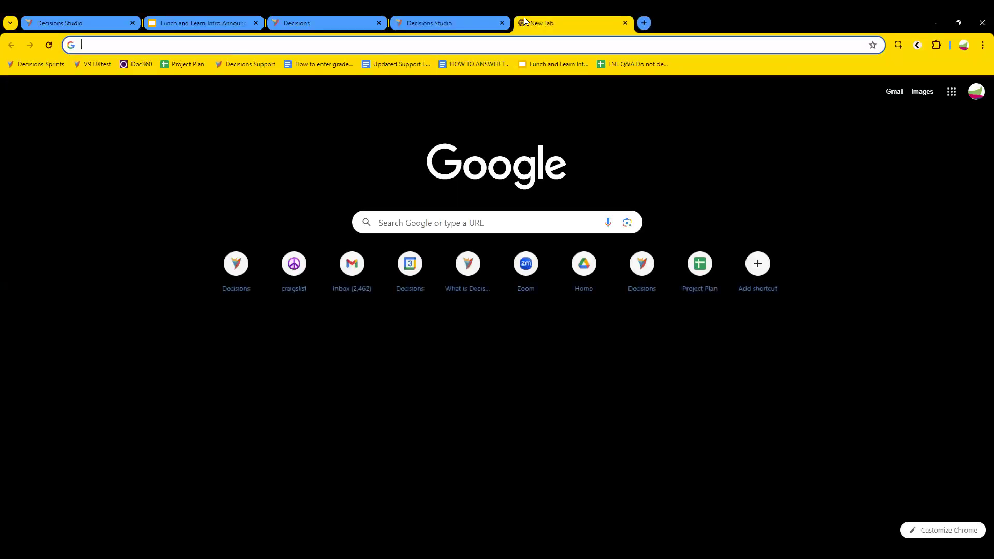
pyautogui.write('docume')
pyautogui.press('Return')
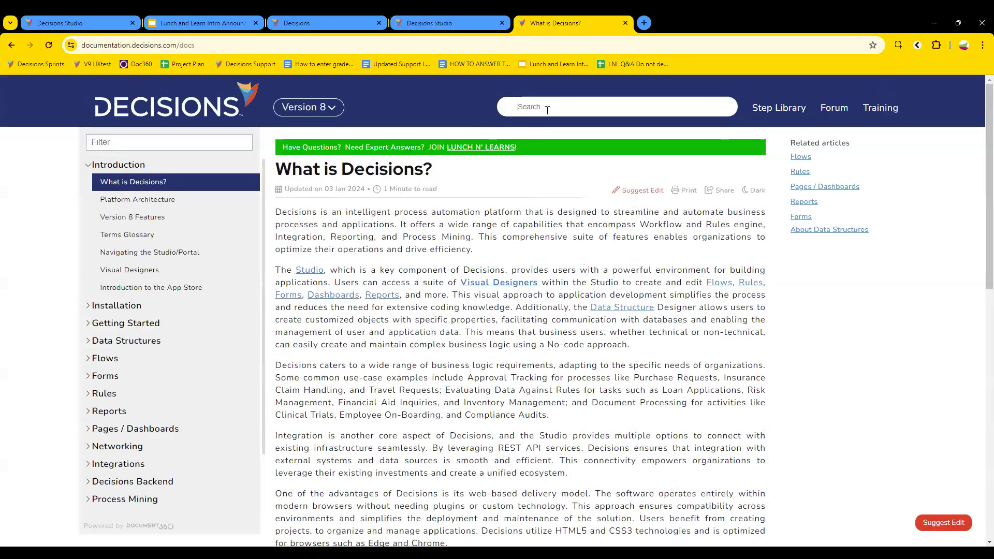
# Step: Search 'understanding differences' and review the Differences Between Data Structures selection matrix
pyautogui.click(547, 109)
pyautogui.write('understanding differences')
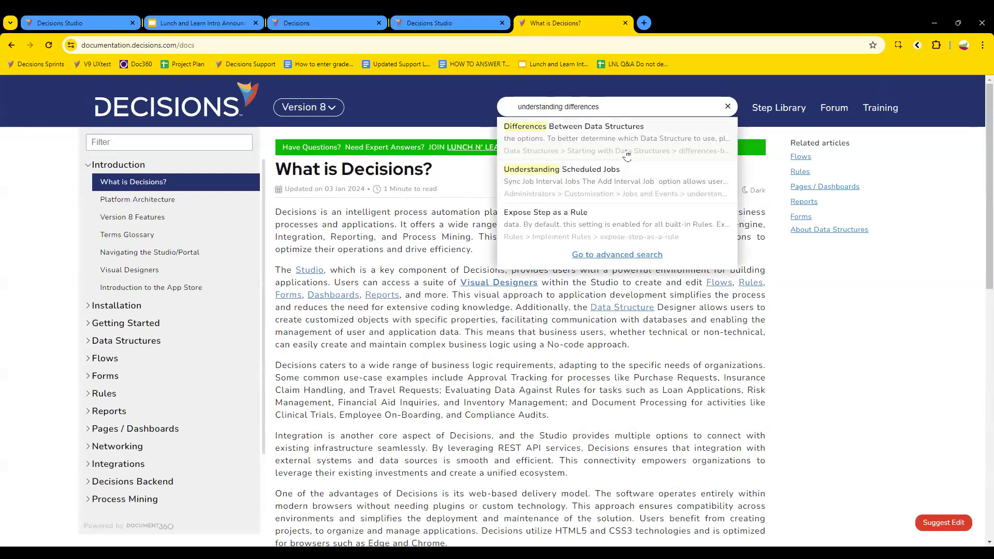
pyautogui.click(624, 151)
pyautogui.scroll(-12, 458, 245)
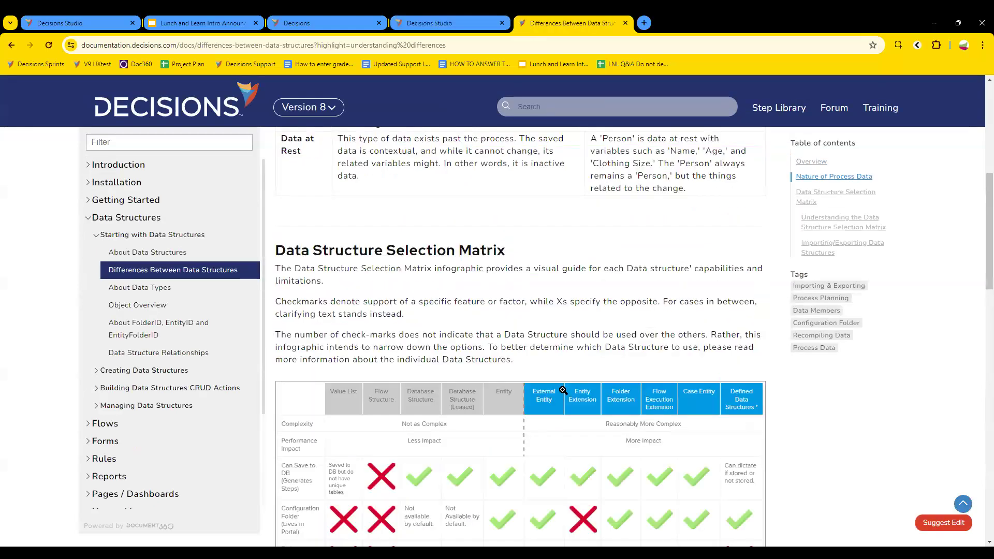
pyautogui.scroll(1, 458, 245)
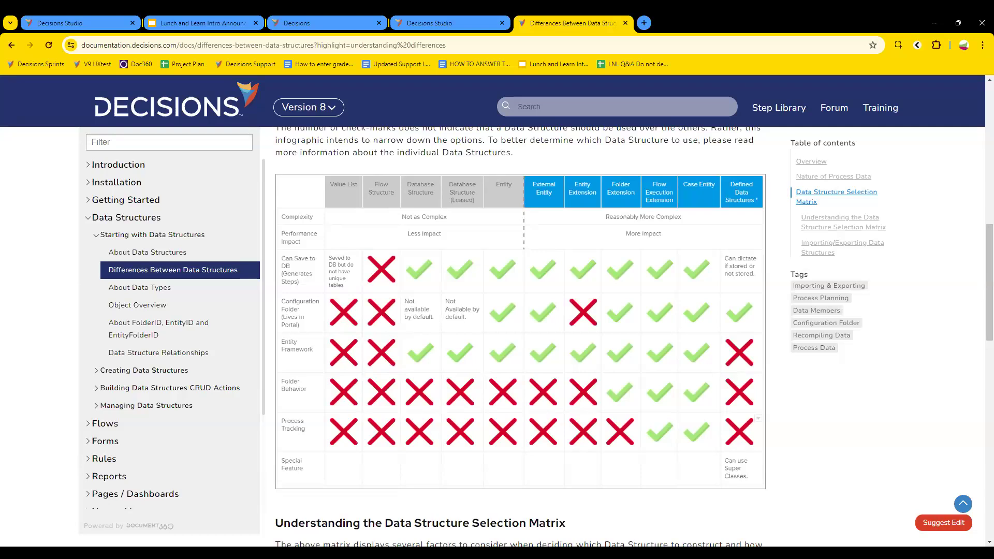
pyautogui.click(435, 22)
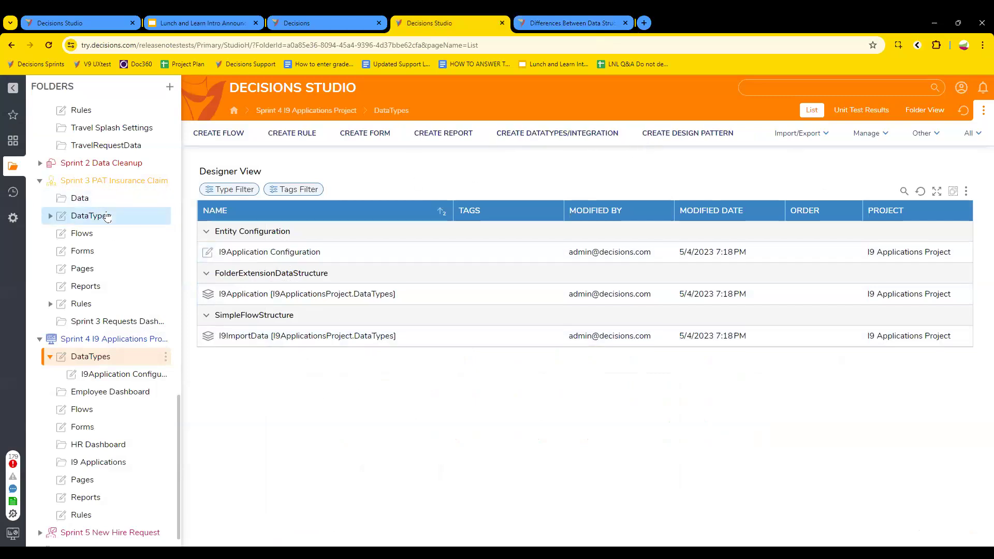
# Step: Create a new Database Structure in the LNL folder named TestBrent
pyautogui.scroll(5, 114, 217)
pyautogui.scroll(4, 119, 219)
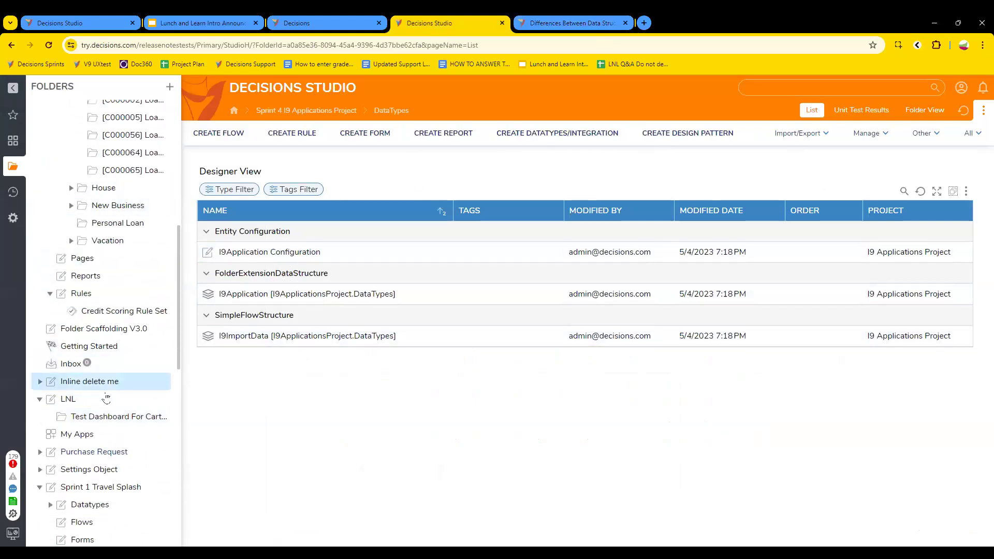
pyautogui.click(110, 406)
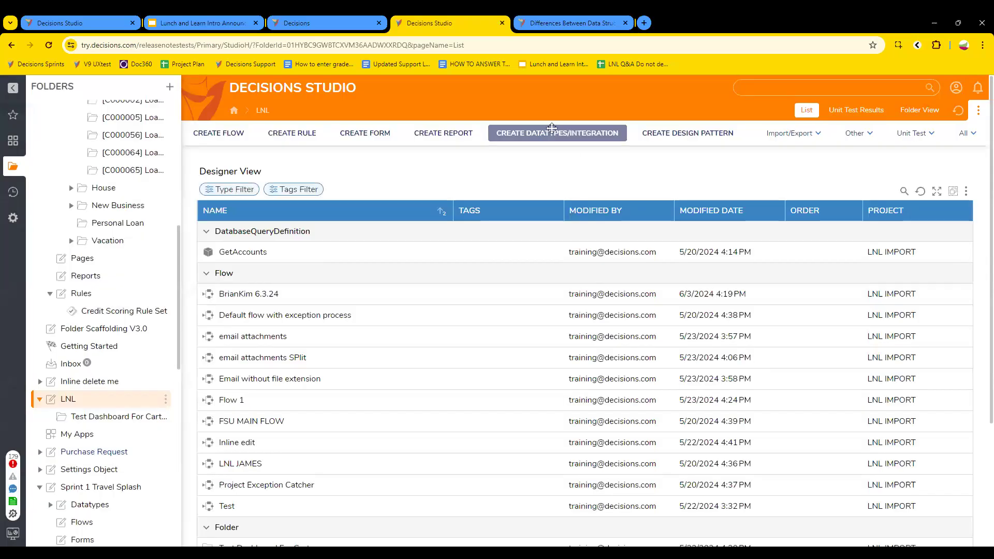
pyautogui.click(557, 133)
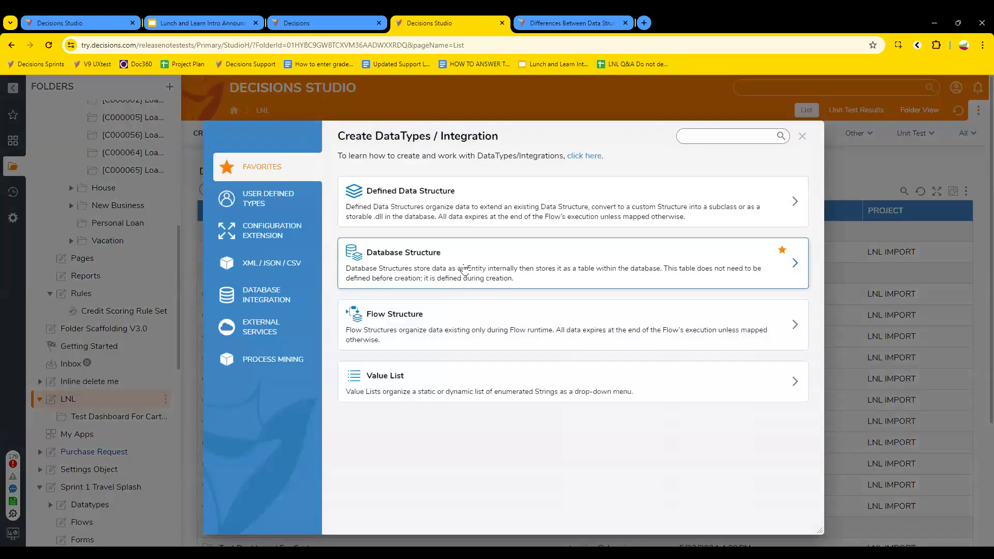
pyautogui.click(461, 271)
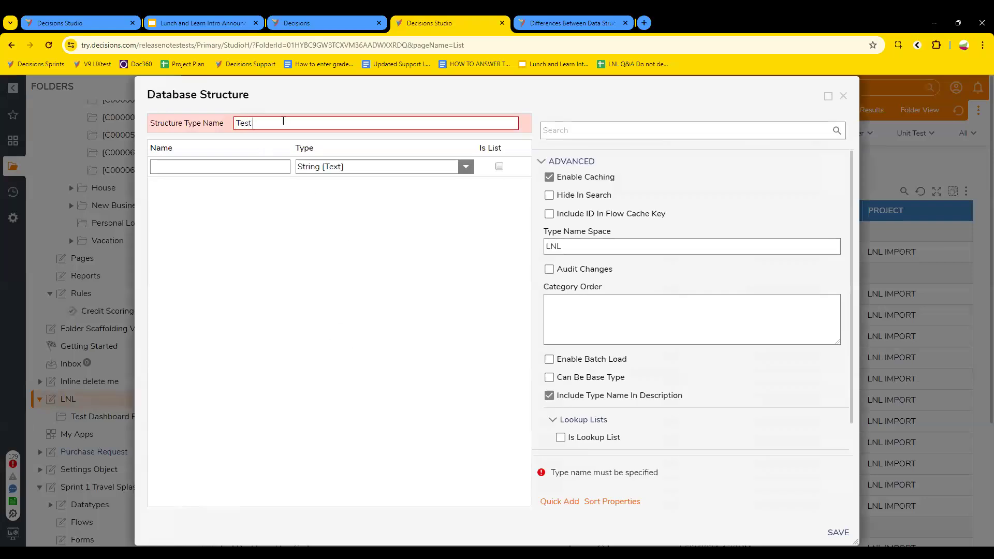
pyautogui.write('Test o')
pyautogui.press('BackSpace')
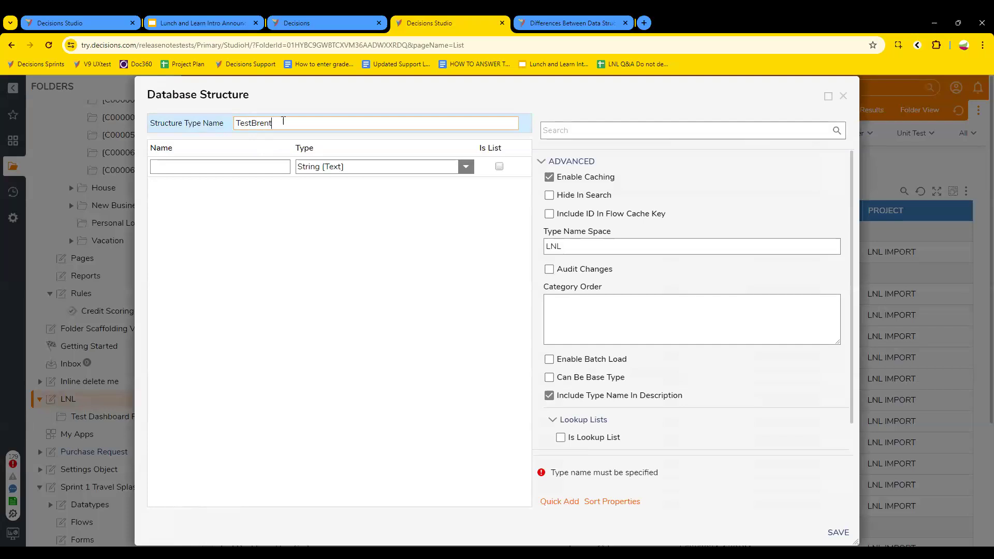
# Step: Add fields Name (text), Date (Date Time) and Total (Decimal Number)
pyautogui.click(278, 163)
pyautogui.write('Na')
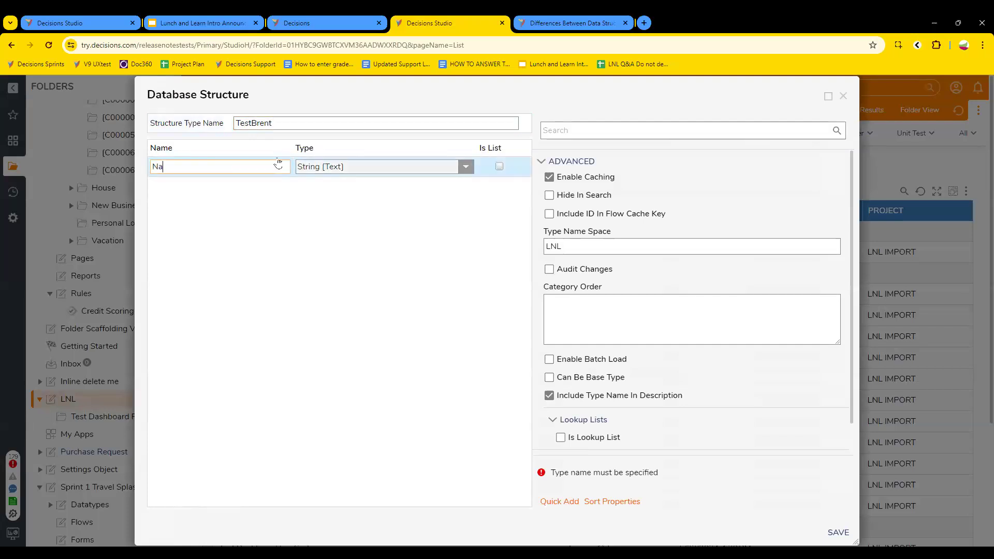
pyautogui.write('me')
pyautogui.press('Return')
pyautogui.write('Date')
pyautogui.click(460, 186)
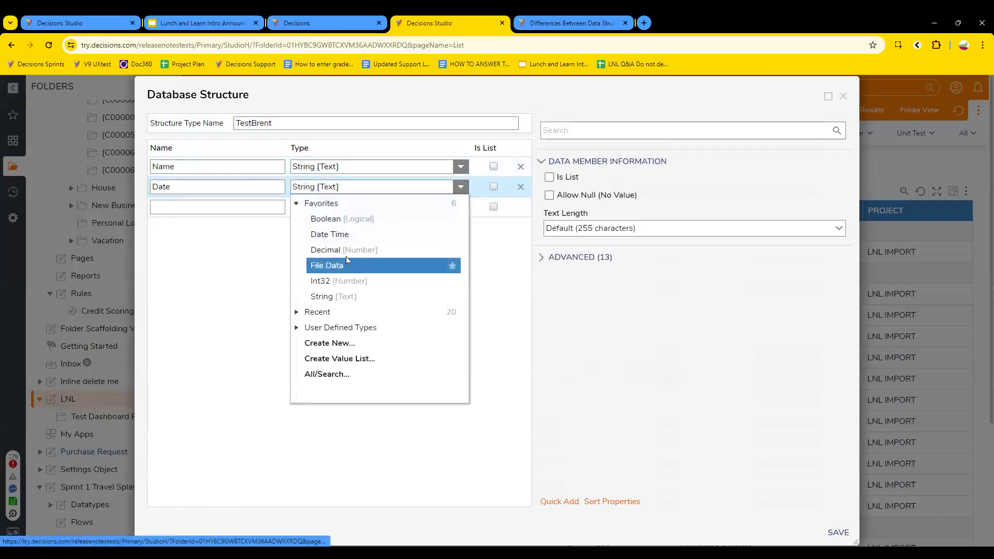
pyautogui.click(335, 235)
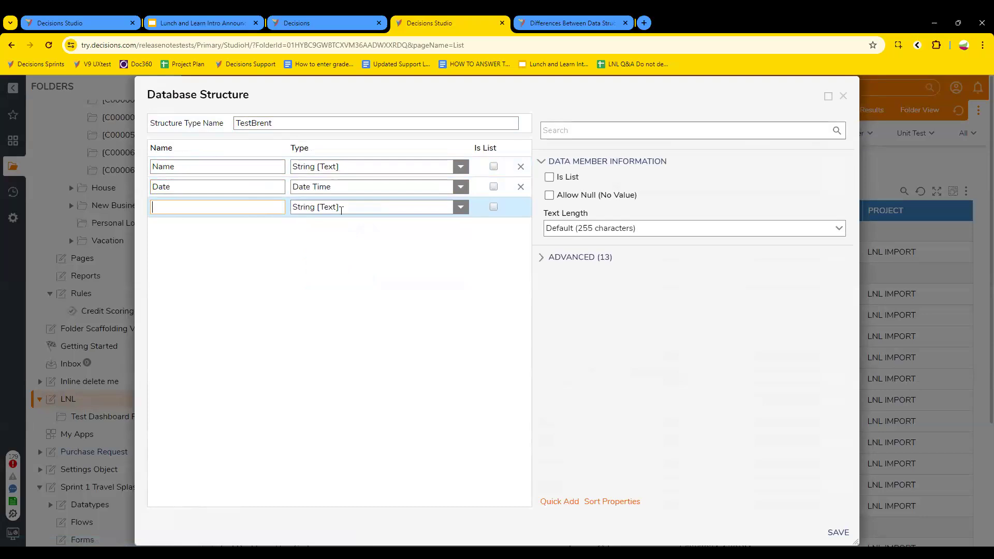
pyautogui.write('Total')
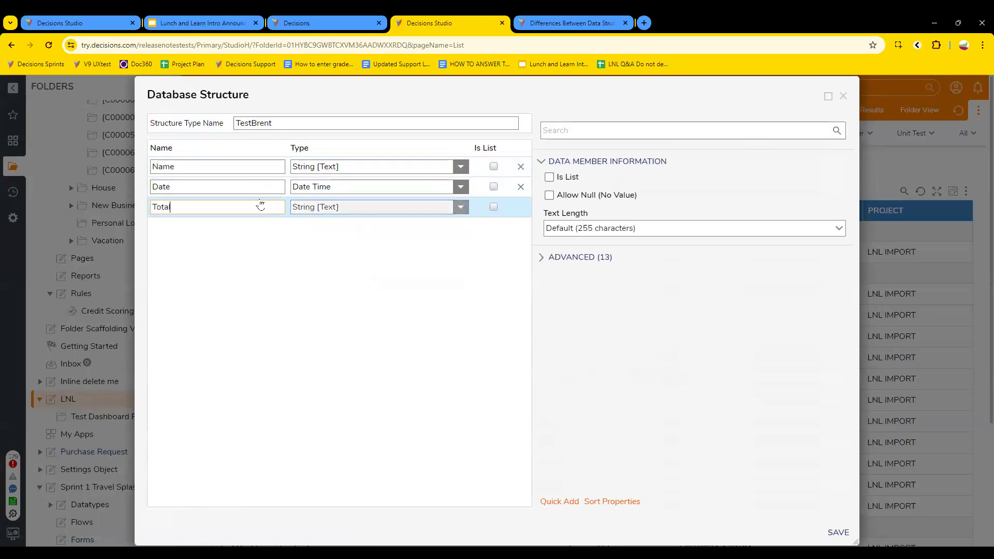
pyautogui.click(460, 207)
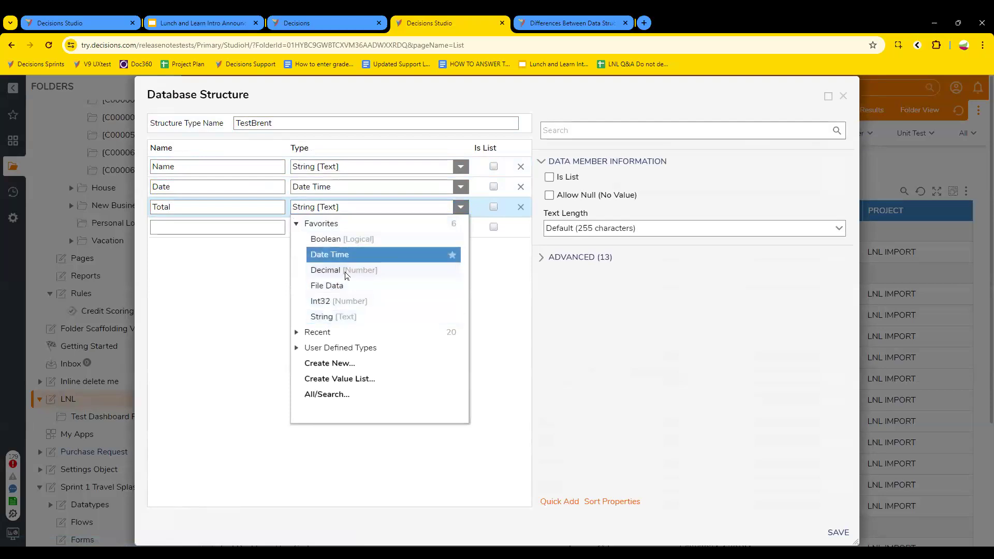
pyautogui.click(398, 270)
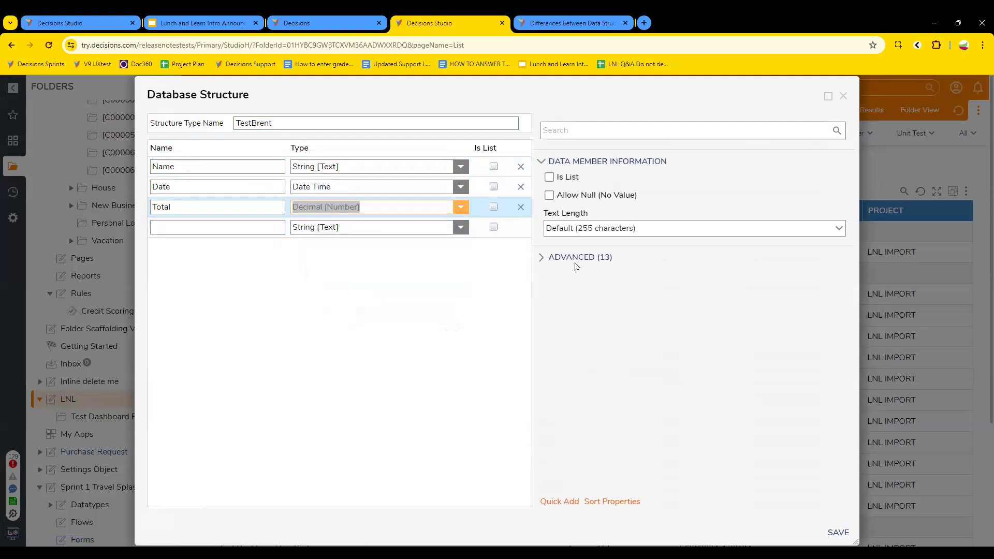
# Step: Scroll through Total's ADVANCED (13) properties, then select the Structure Type Name row
pyautogui.click(545, 262)
pyautogui.scroll(-2, 645, 333)
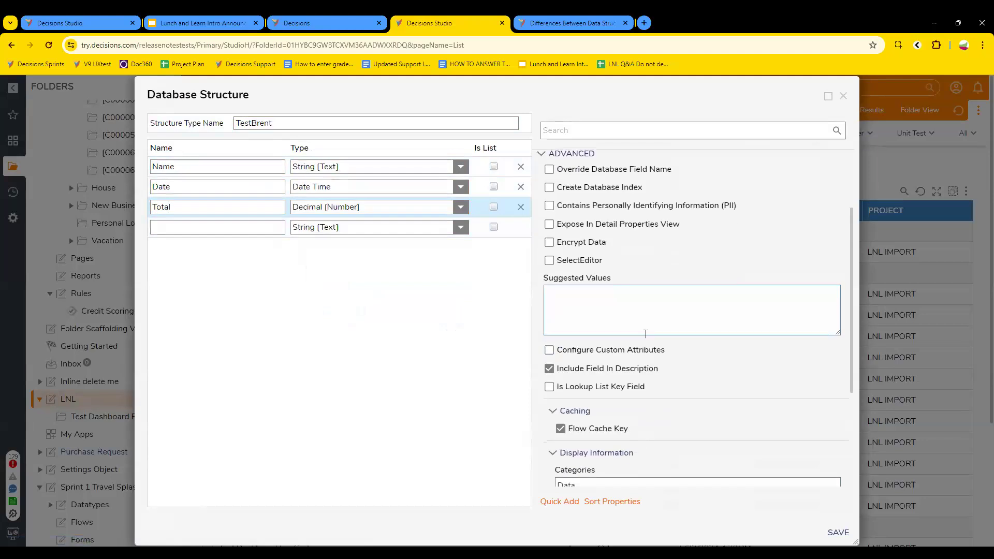
pyautogui.scroll(-3, 580, 243)
pyautogui.scroll(5, 641, 299)
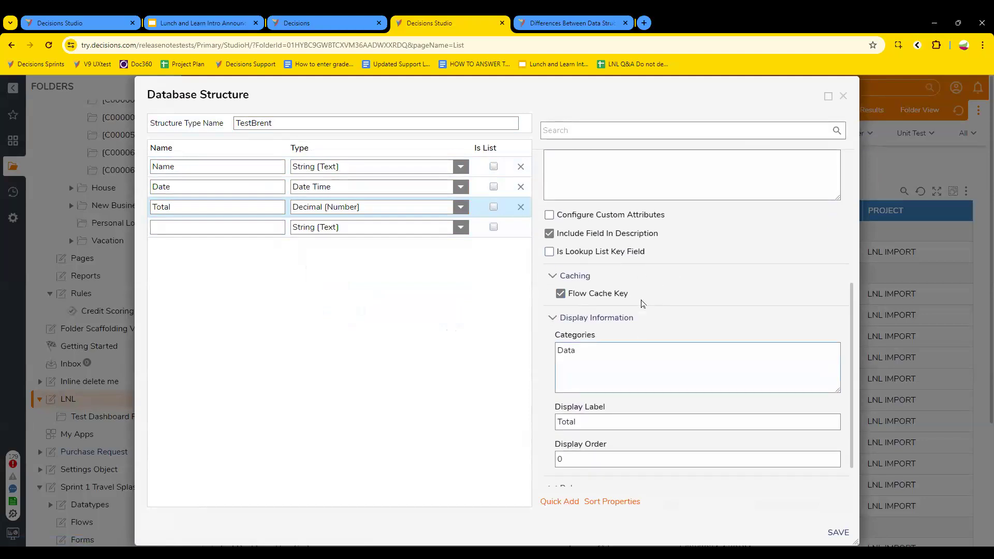
pyautogui.scroll(1, 632, 318)
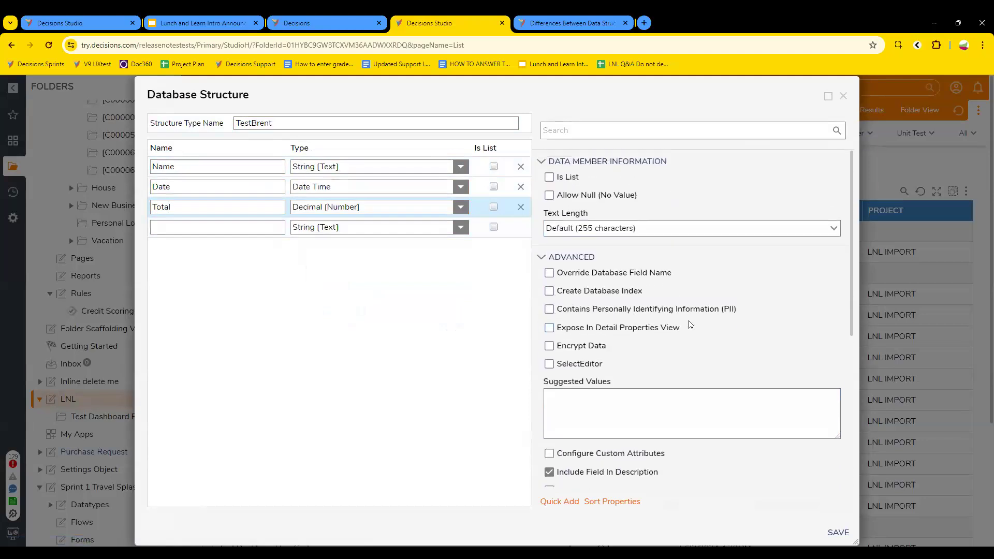
pyautogui.scroll(-2, 649, 313)
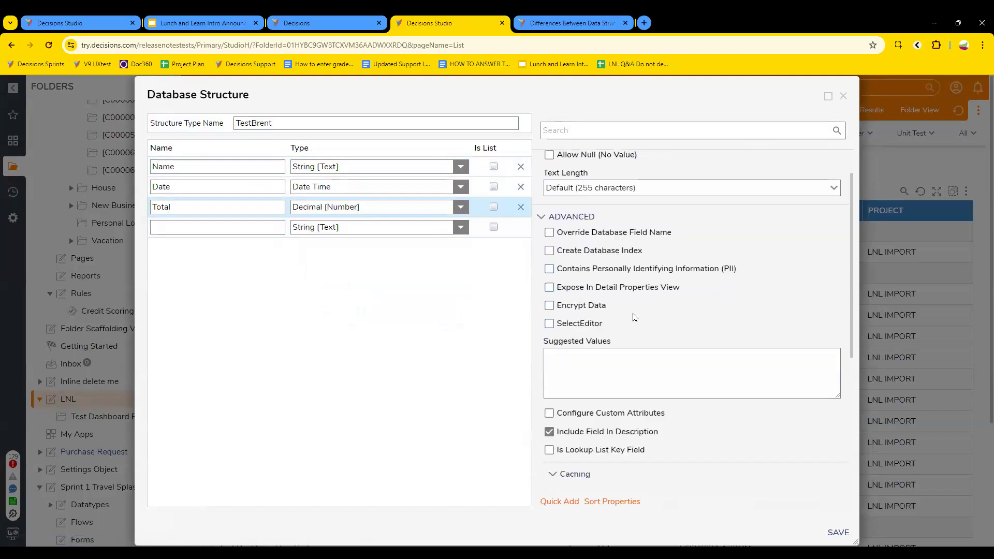
pyautogui.scroll(-3, 635, 246)
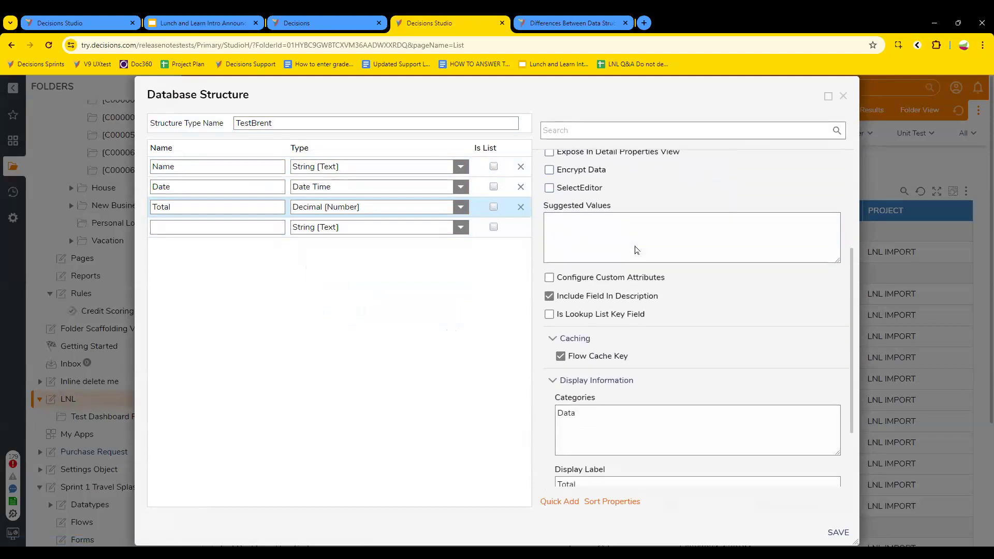
pyautogui.scroll(5, 634, 310)
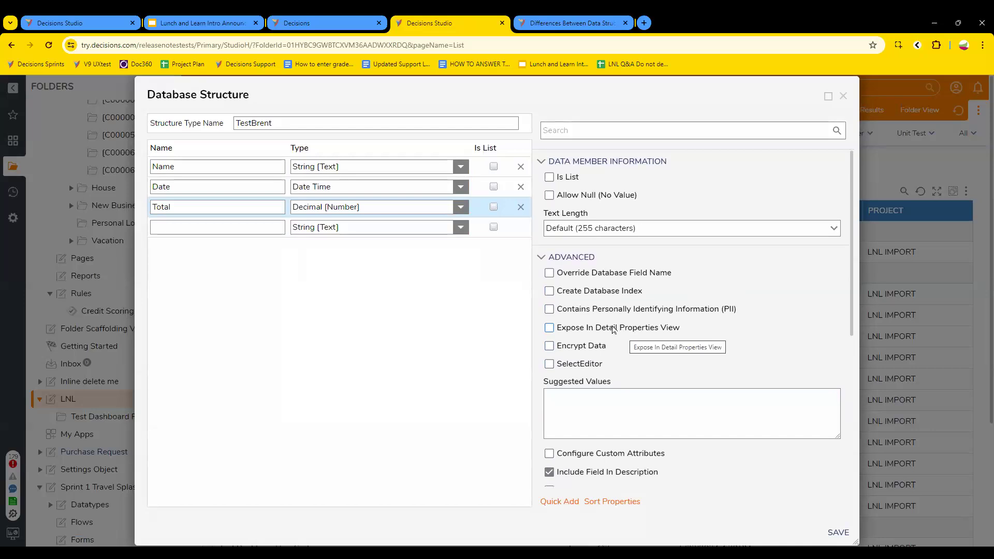
pyautogui.scroll(-2, 628, 314)
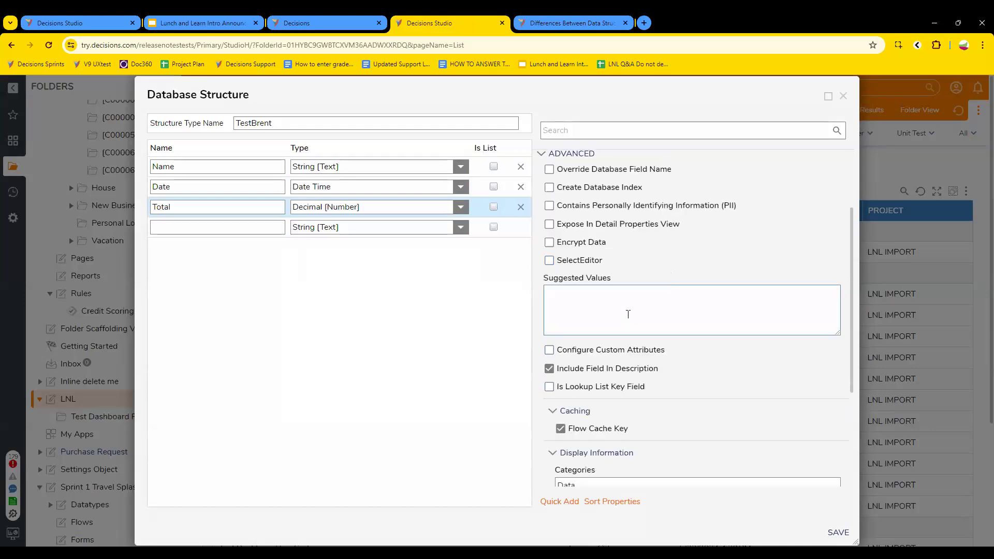
pyautogui.scroll(-3, 628, 307)
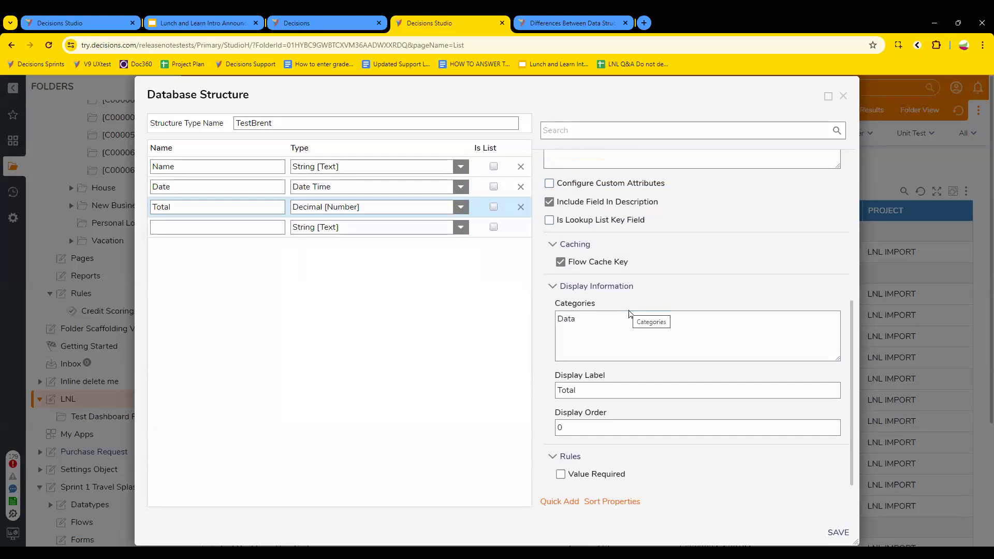
pyautogui.scroll(5, 628, 314)
pyautogui.click(518, 161)
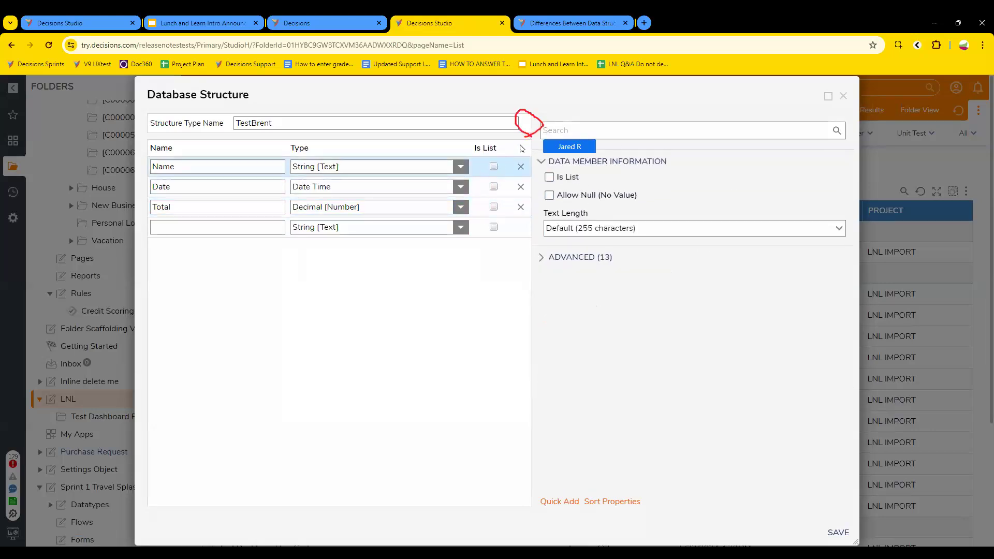
pyautogui.click(528, 130)
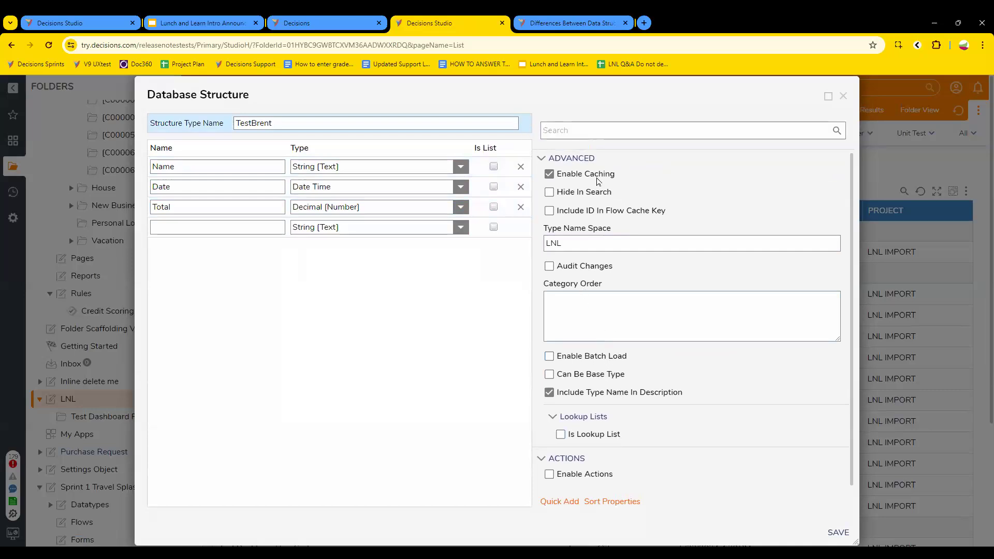
# Step: Check Enable Actions, change the namespace from LNL to LNLTest, and save TestBrent
pyautogui.click(570, 477)
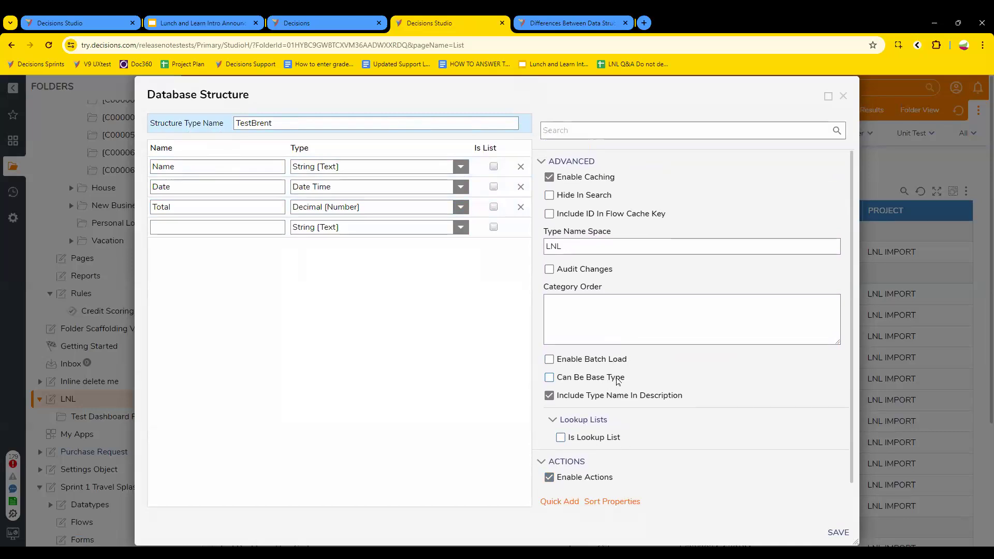
pyautogui.click(587, 246)
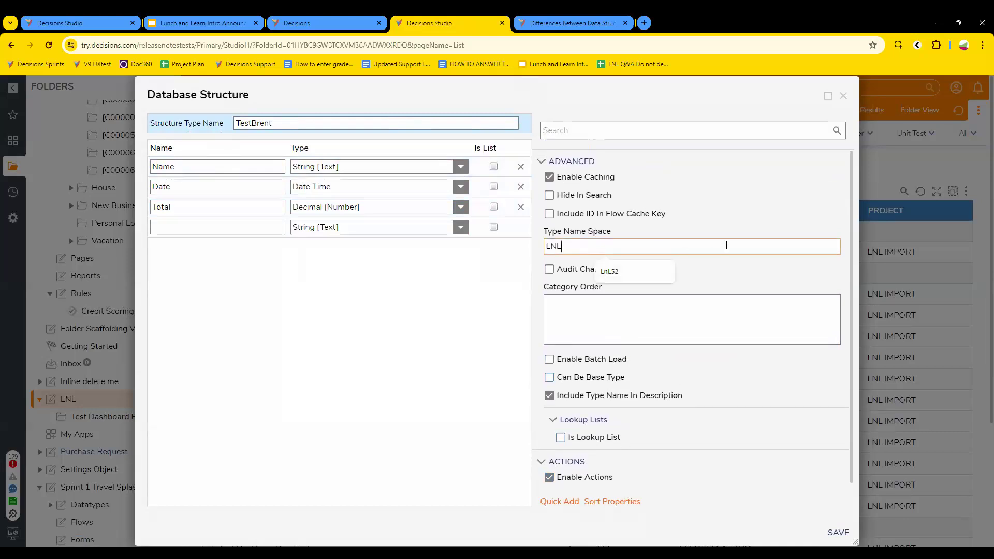
pyautogui.write('Test')
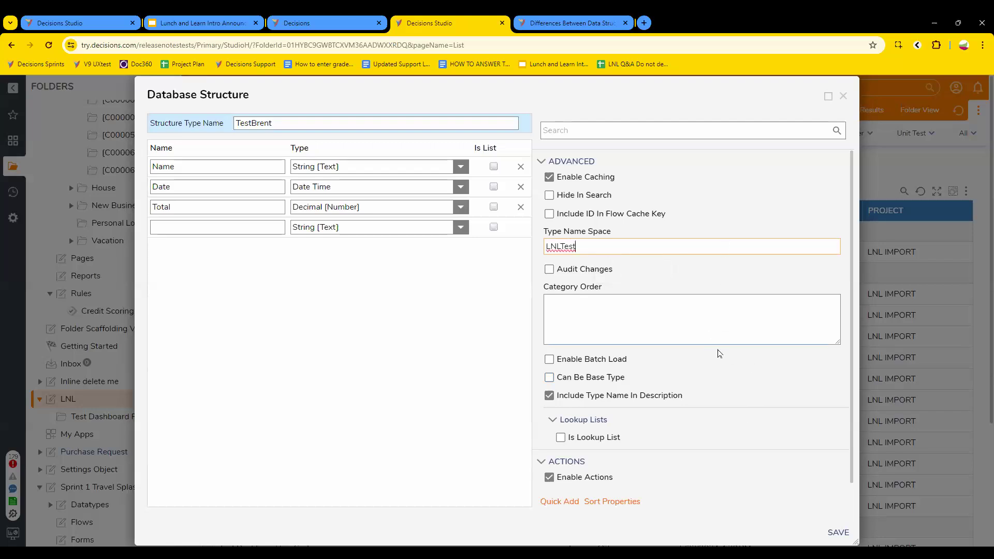
pyautogui.click(838, 533)
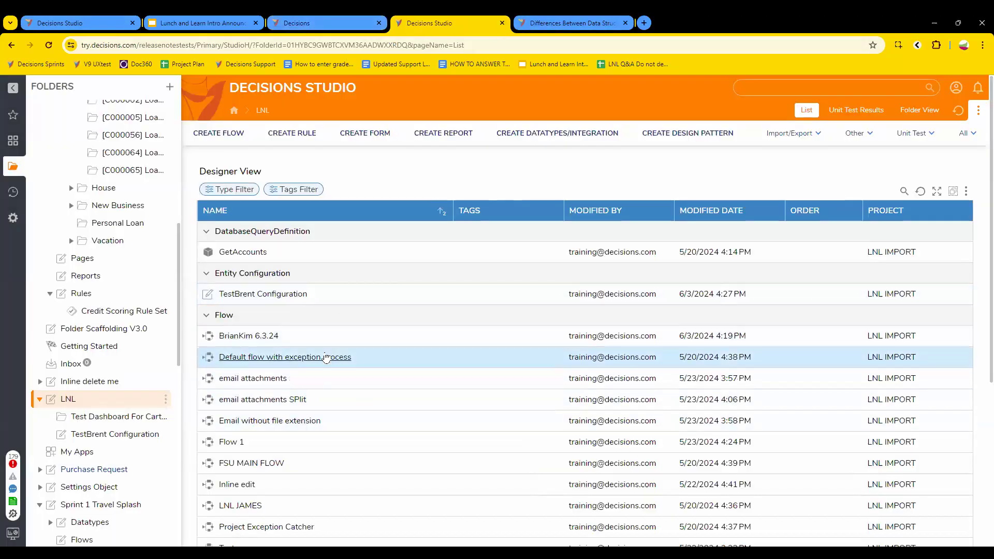
# Step: Start a new user action in TestBrent Configuration named 'Approve or Deny'
pyautogui.click(282, 295)
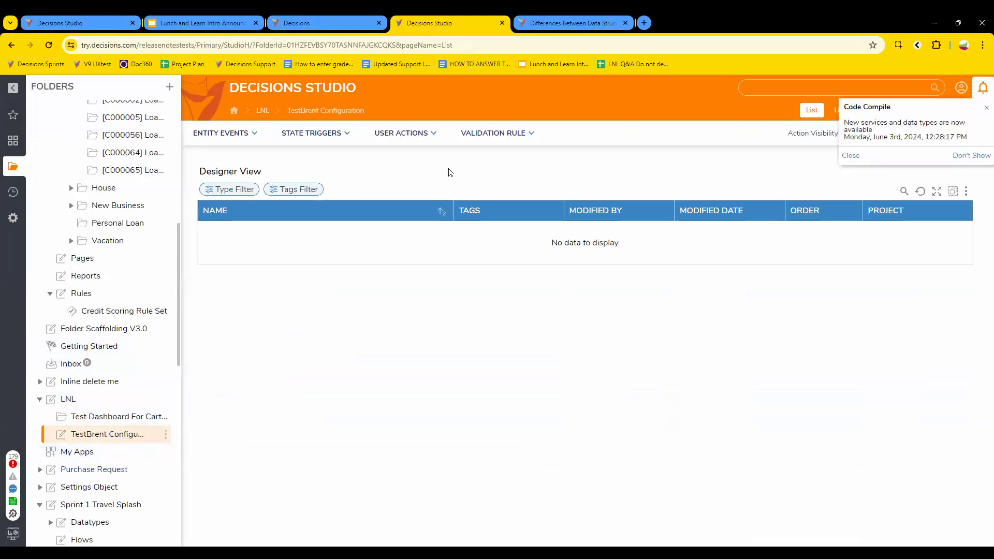
pyautogui.click(402, 133)
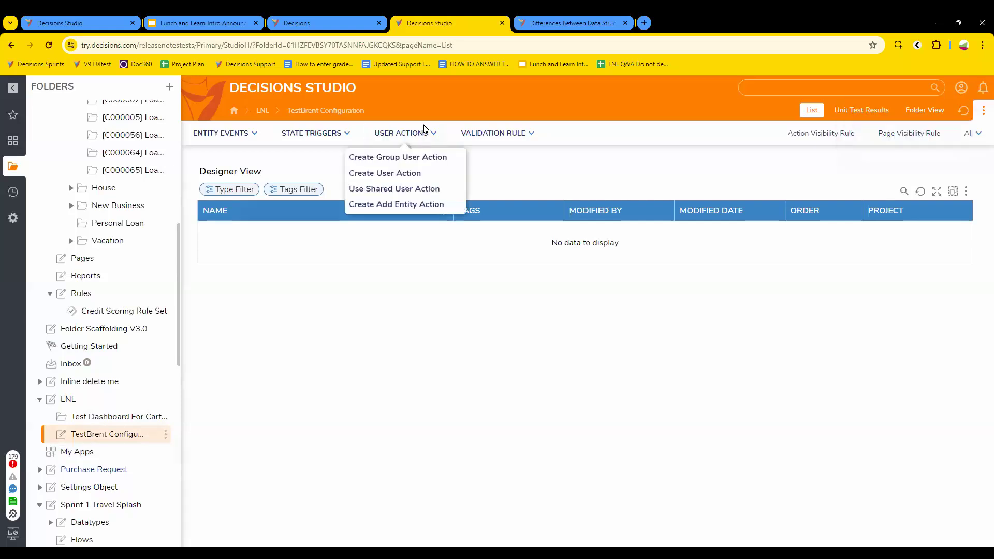
pyautogui.click(414, 178)
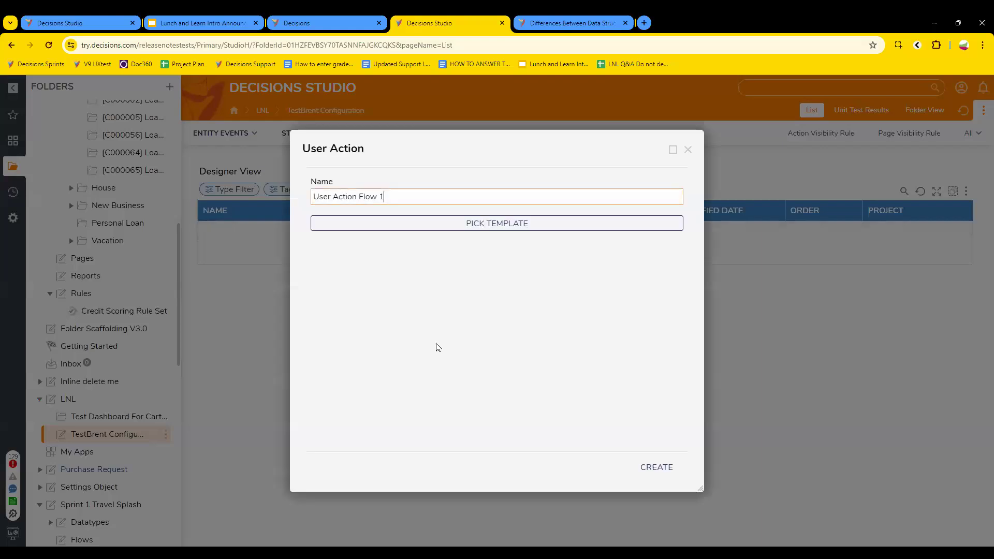
pyautogui.tripleClick(448, 195)
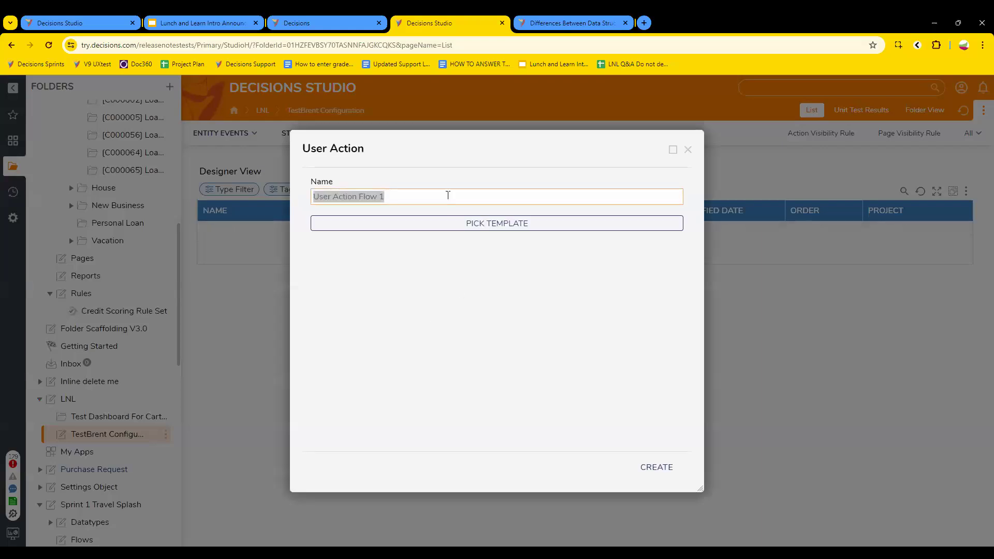
pyautogui.write('A')
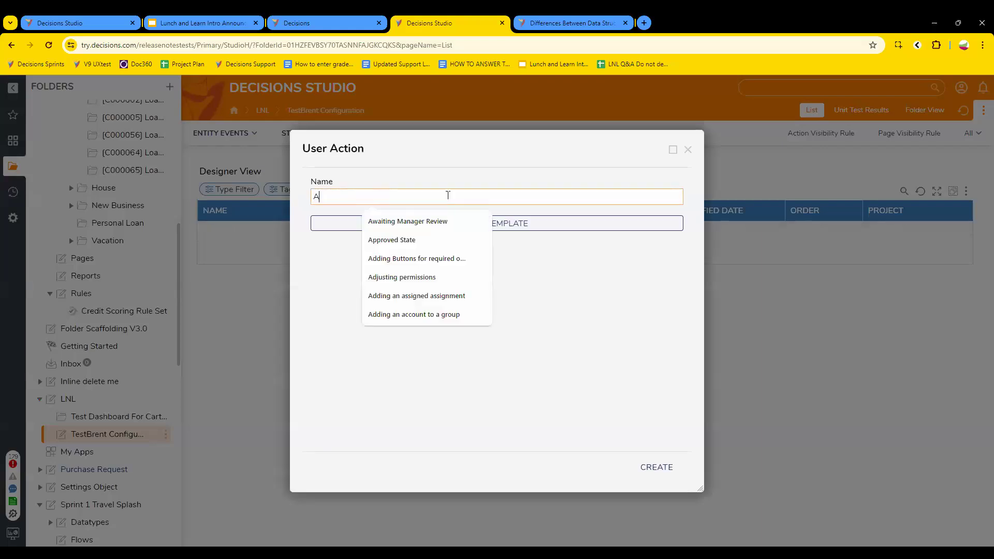
pyautogui.write('pprove or Deny')
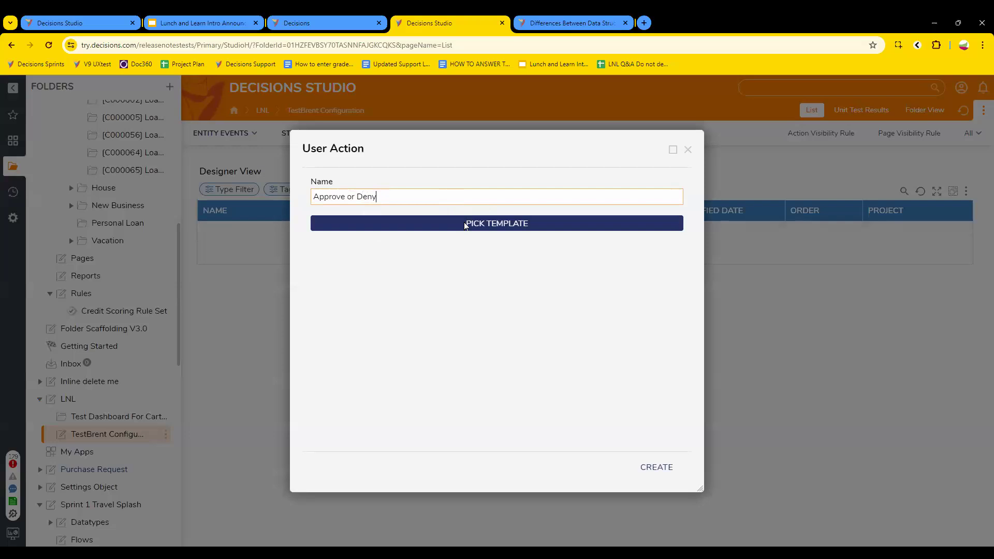
# Step: Browse the flow templates, close the picker without choosing one, and create the flow
pyautogui.click(464, 224)
pyautogui.click(414, 141)
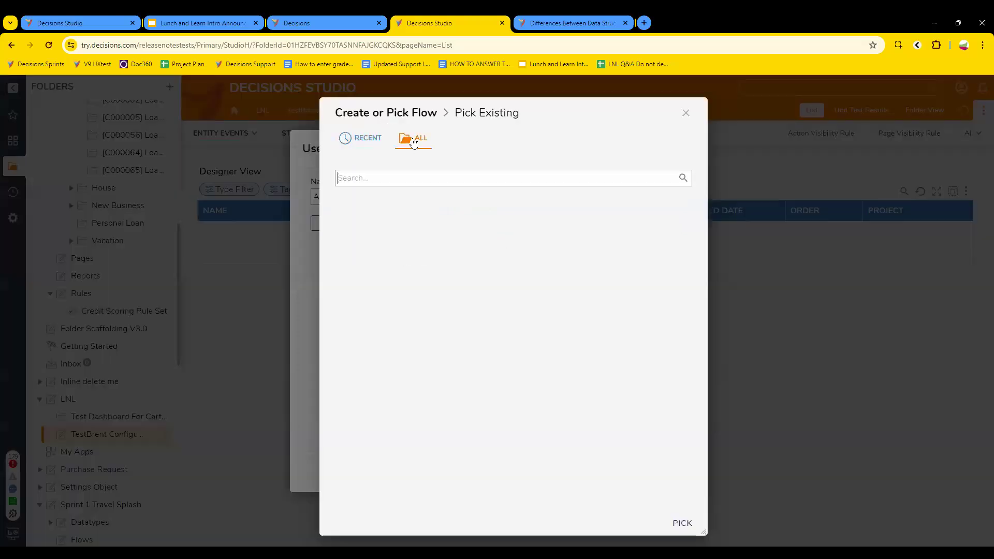
pyautogui.click(365, 143)
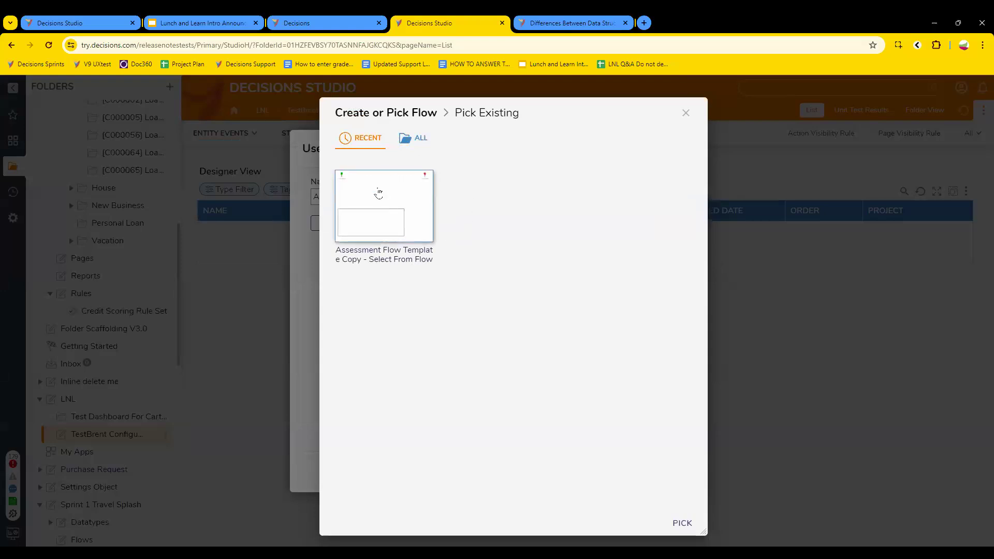
pyautogui.click(686, 114)
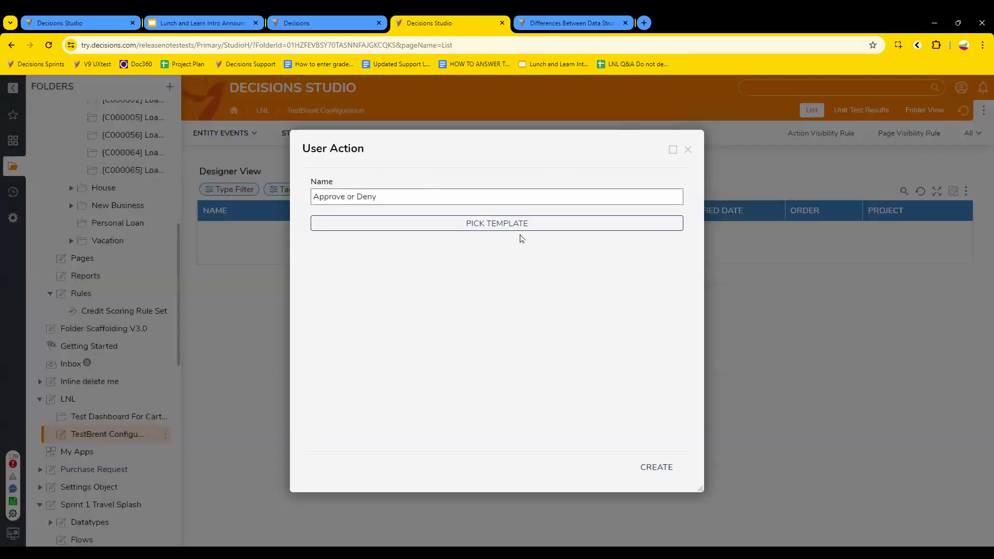
pyautogui.click(656, 467)
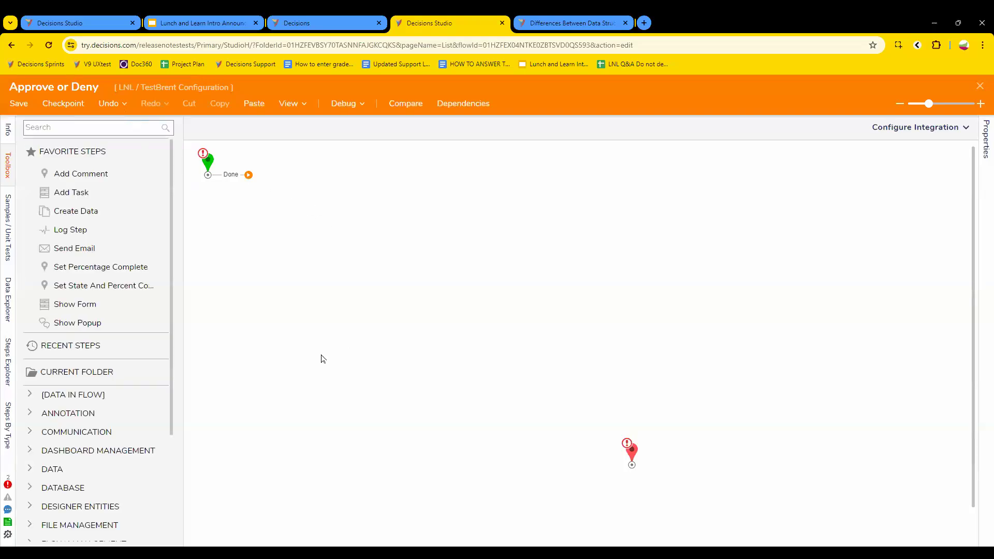
# Step: Find the form step in the toolbox and place Pick or Create Form after the start
pyautogui.click(83, 127)
pyautogui.write('for')
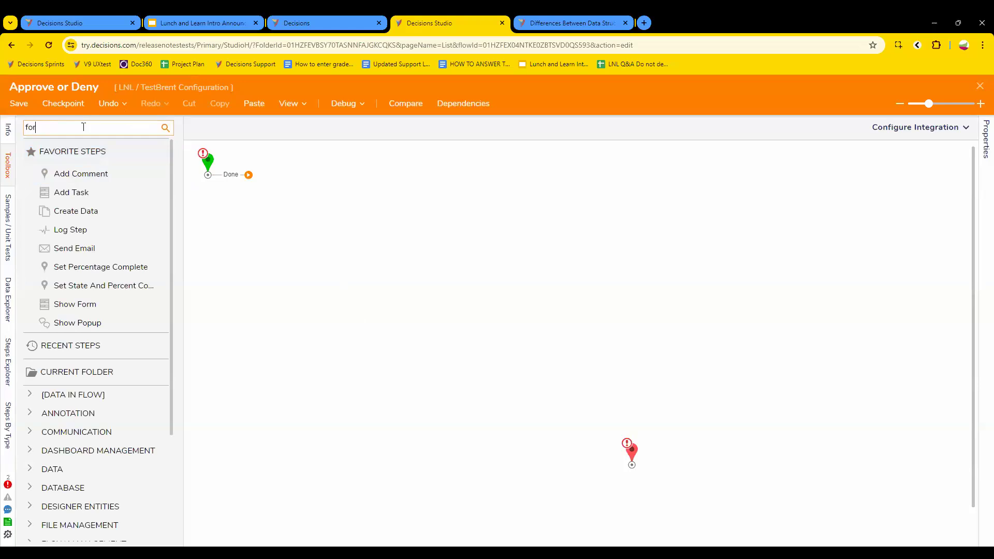
pyautogui.write('m')
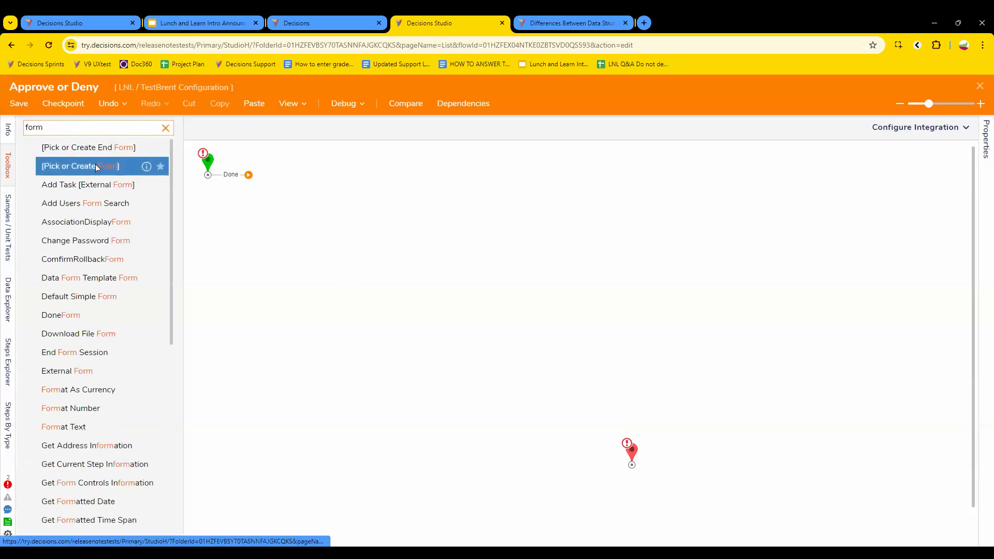
pyautogui.moveTo(95, 176); pyautogui.dragTo(298, 218)
# Step: Create a new standard form named 'approve or deny' for the step
pyautogui.click(895, 130)
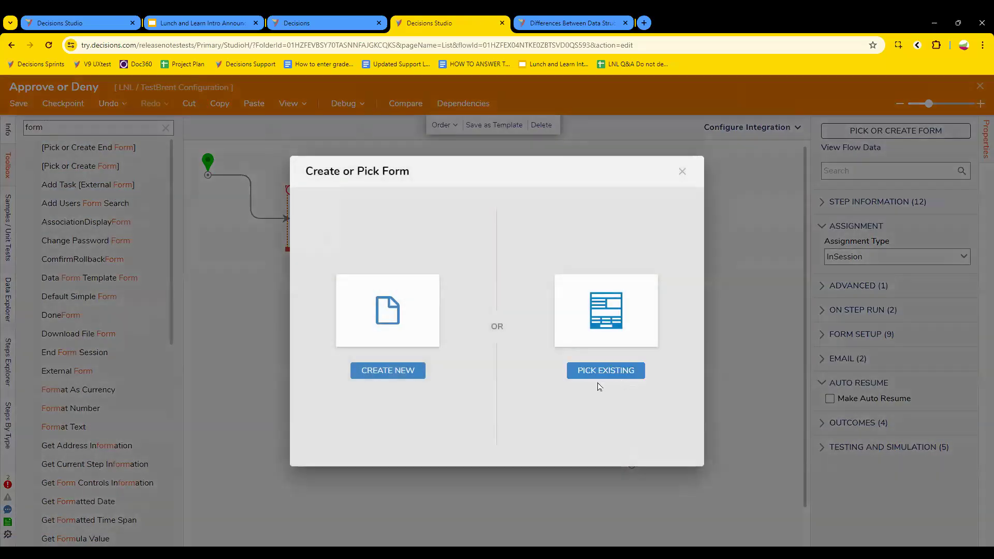
pyautogui.click(388, 371)
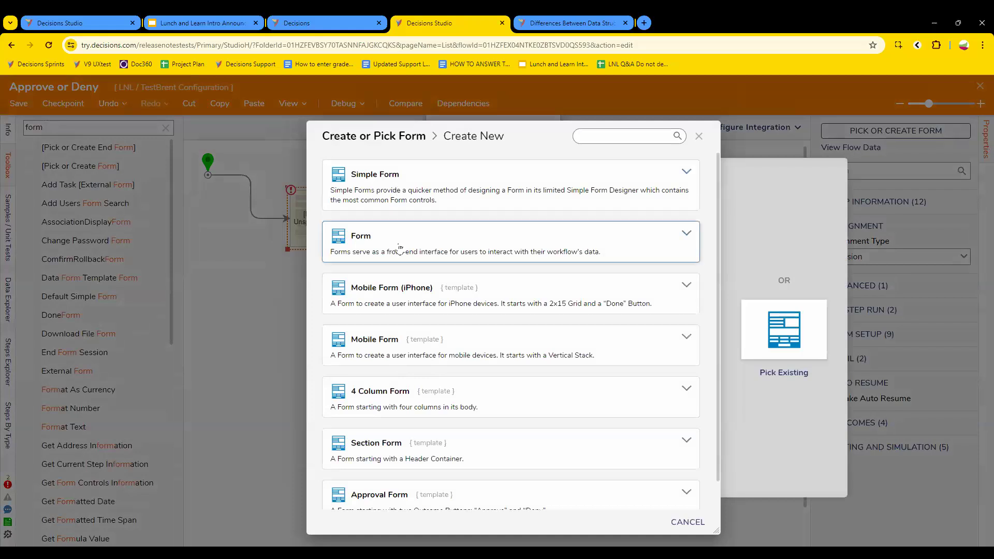
pyautogui.click(399, 249)
pyautogui.write('approve or deny')
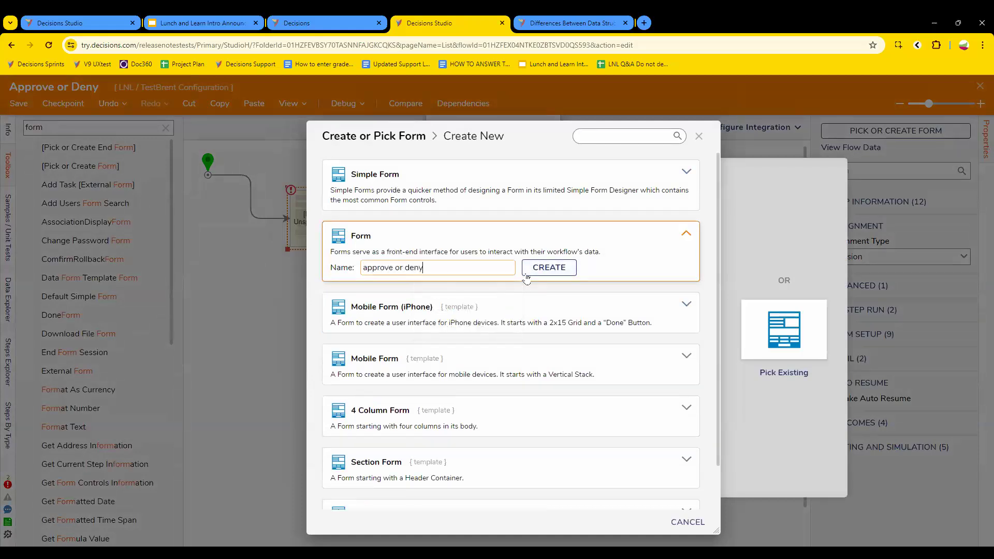
pyautogui.click(541, 268)
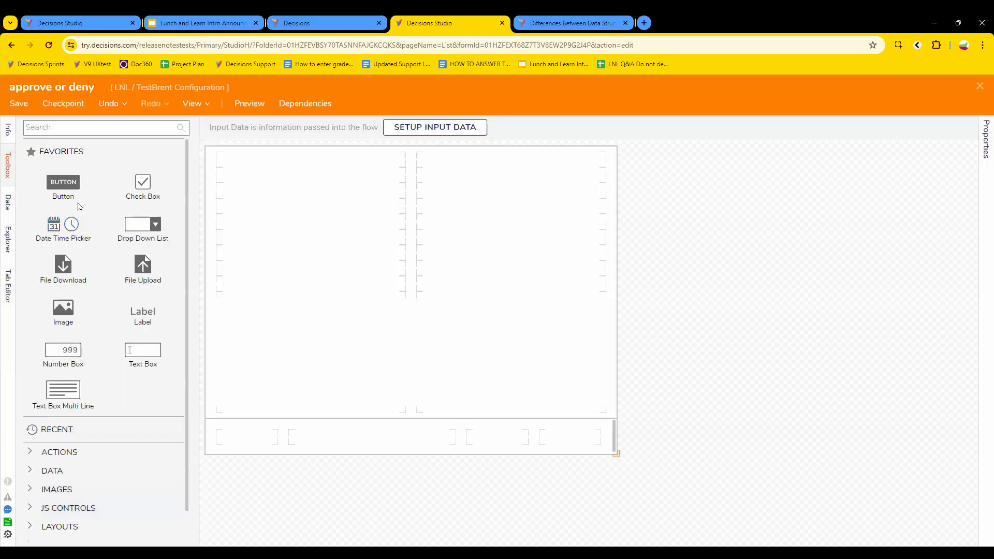
# Step: Add two buttons to the form's bottom bar with outcomes Approve and Deny
pyautogui.moveTo(72, 194); pyautogui.dragTo(570, 440)
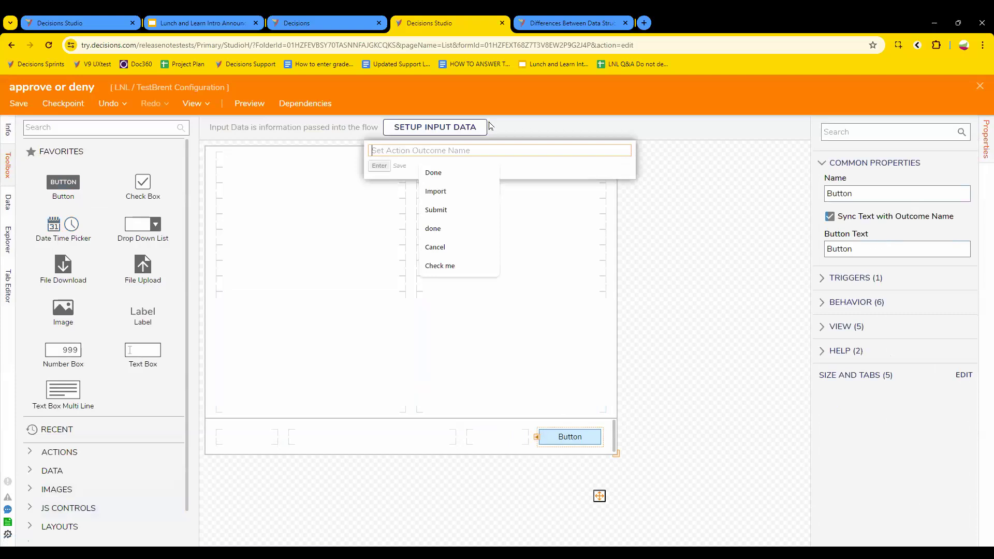
pyautogui.write('Approve')
pyautogui.press('Return')
pyautogui.moveTo(64, 182); pyautogui.dragTo(471, 439)
pyautogui.write('D')
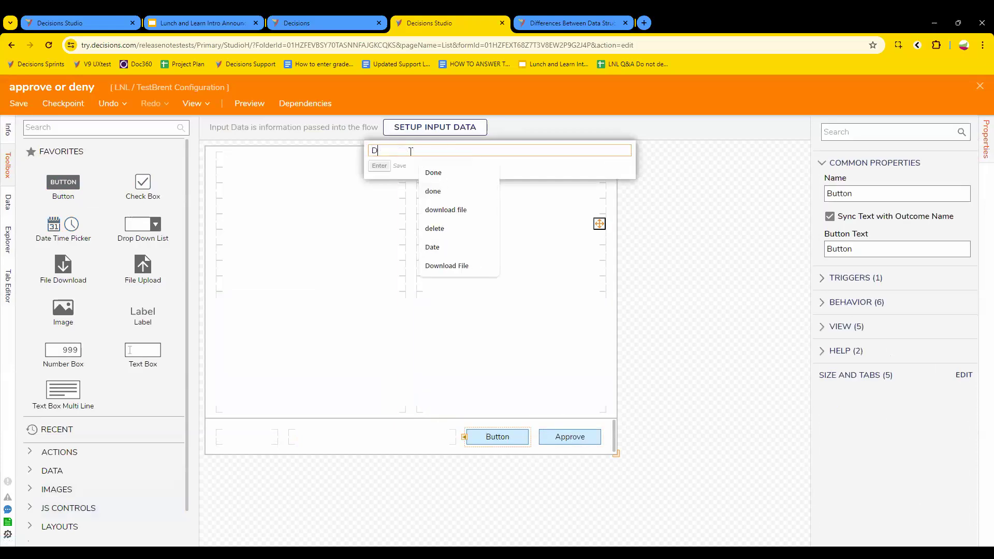
pyautogui.write('eny')
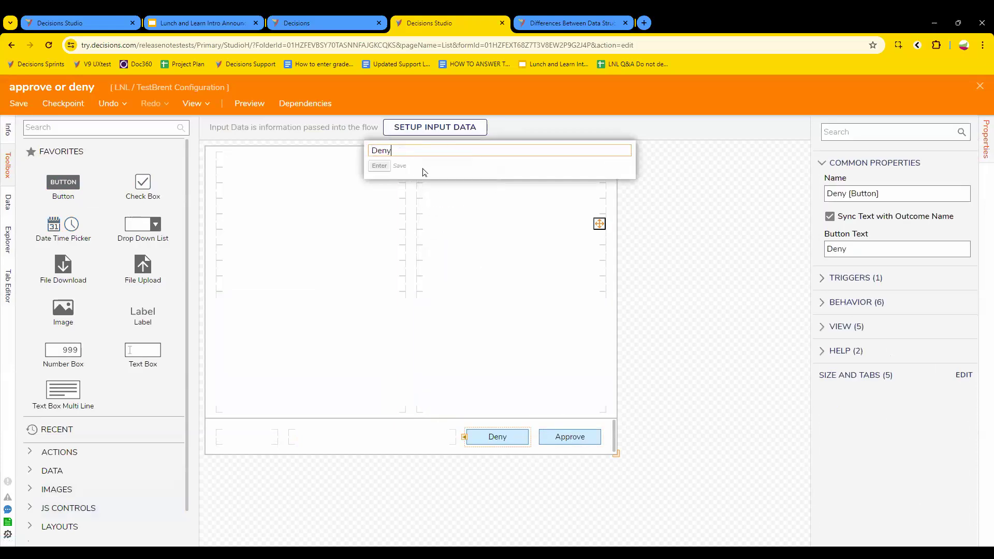
pyautogui.click(399, 289)
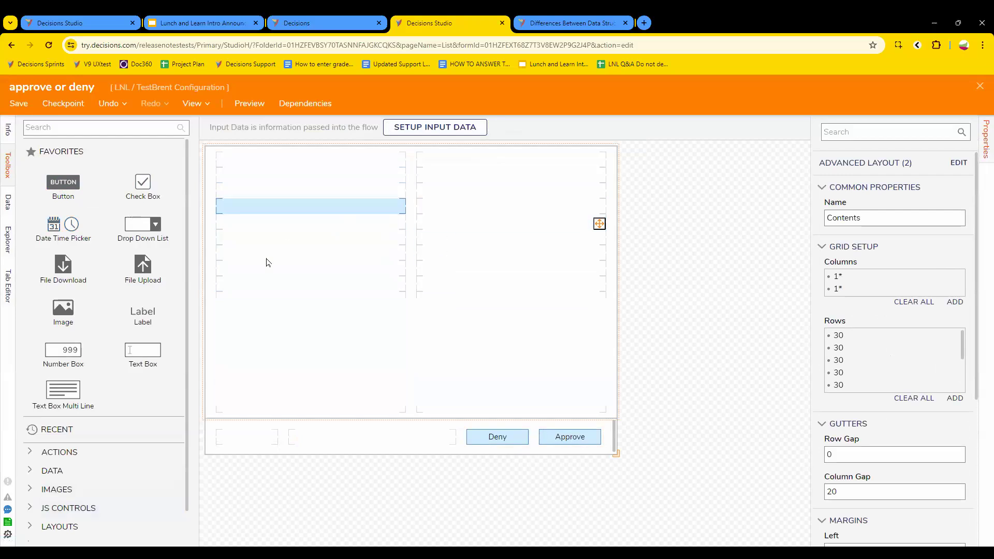
# Step: Place a Label on the form's grid and save the form
pyautogui.moveTo(146, 317); pyautogui.dragTo(320, 238)
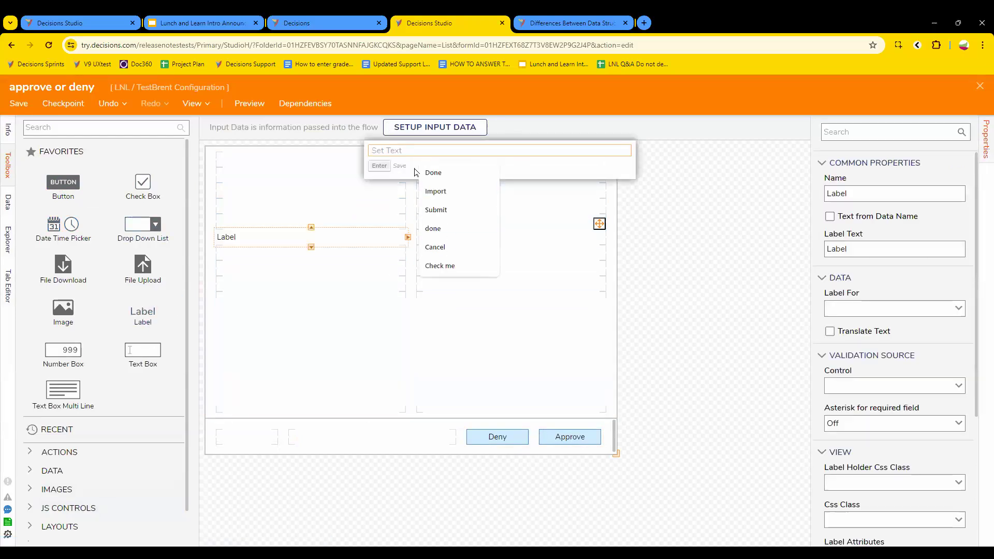
pyautogui.click(21, 103)
pyautogui.click(635, 365)
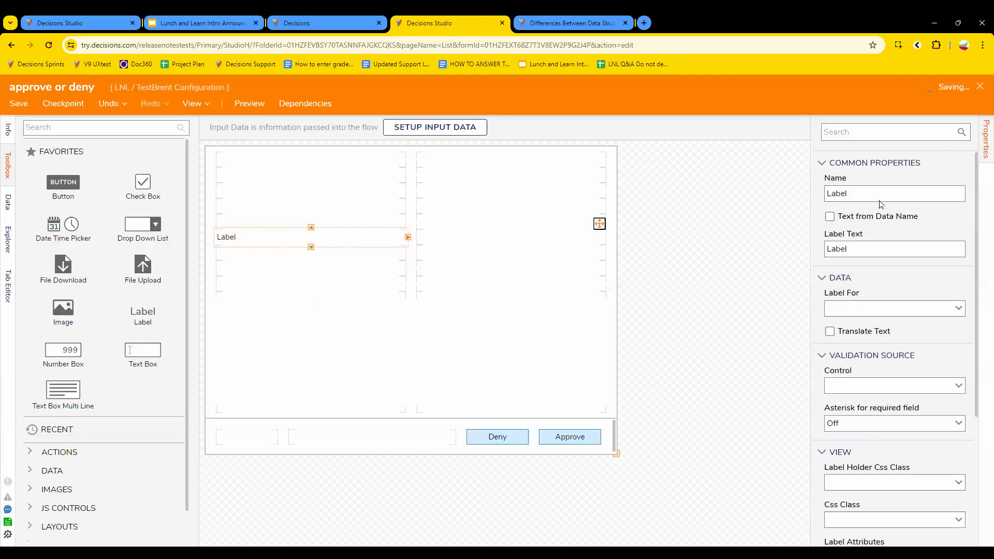
# Step: Connect the form step's Approve and Deny outcomes to the red end point and reposition the step
pyautogui.click(979, 87)
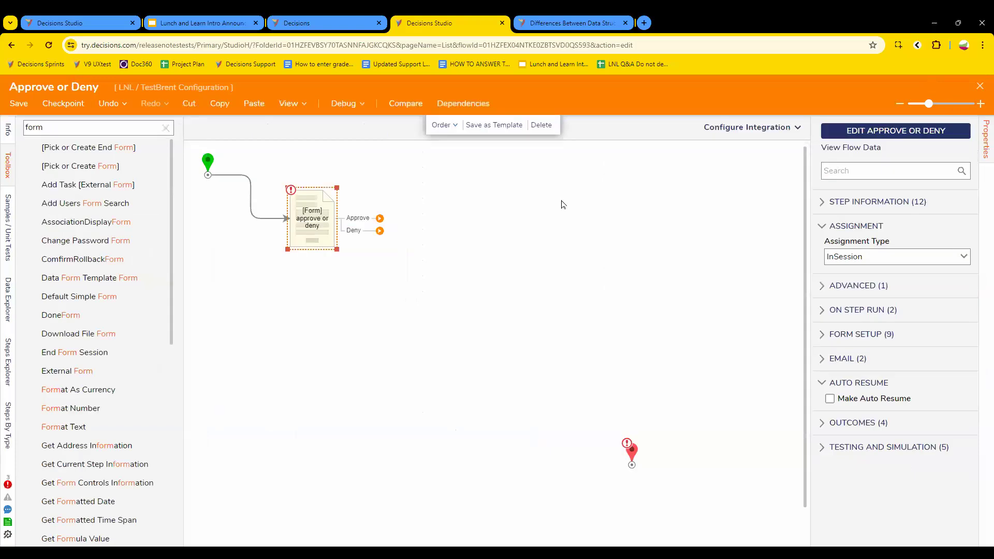
pyautogui.moveTo(382, 224); pyautogui.dragTo(642, 479)
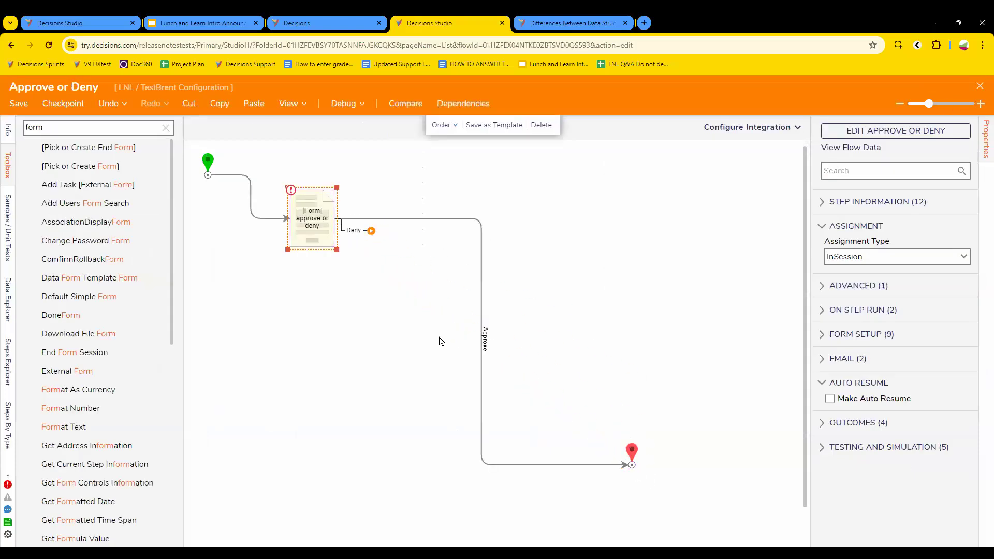
pyautogui.moveTo(365, 232); pyautogui.dragTo(639, 469)
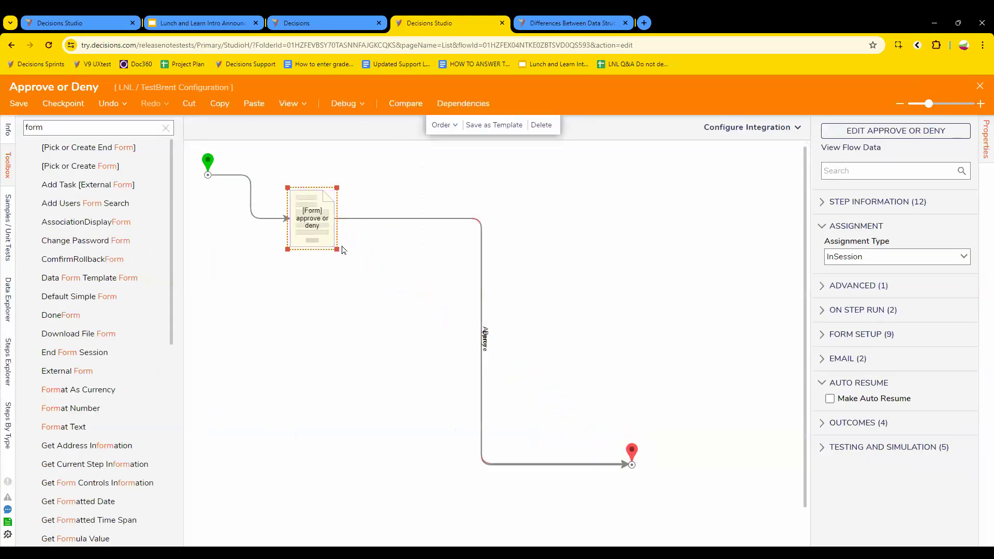
pyautogui.moveTo(325, 224); pyautogui.dragTo(354, 178)
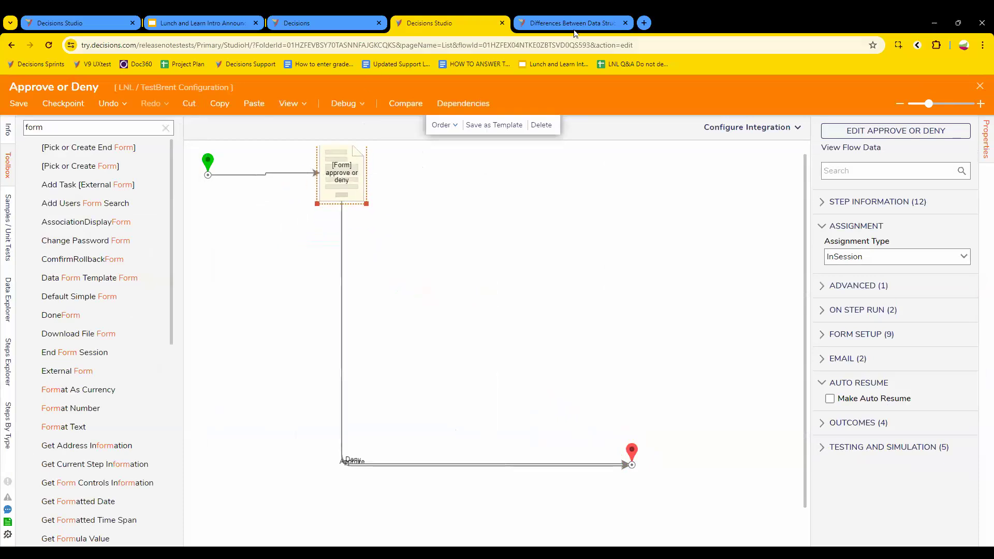
pyautogui.click(345, 26)
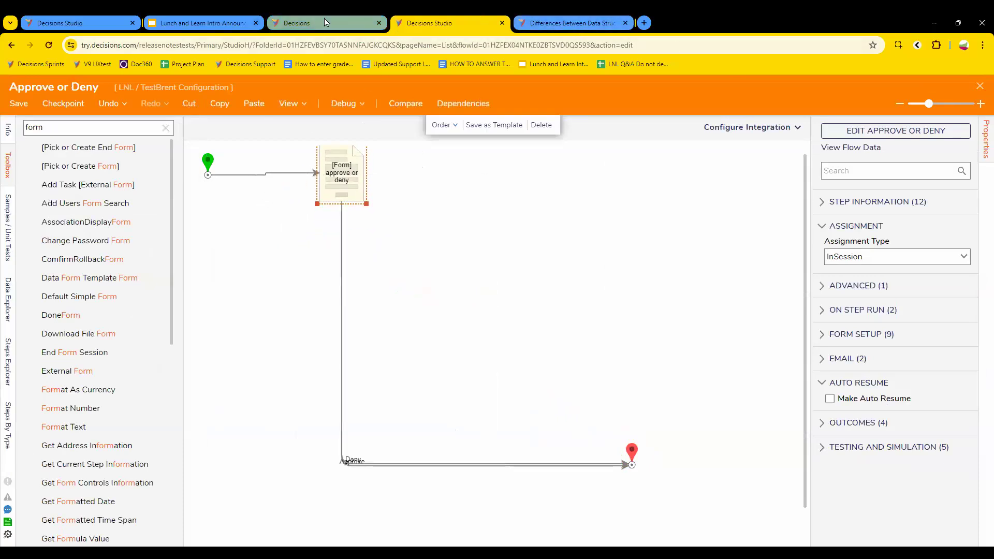
# Step: Reload the workspace, then open the LoanApplication Configuration case from Financial Lending > DataTypes
pyautogui.click(61, 23)
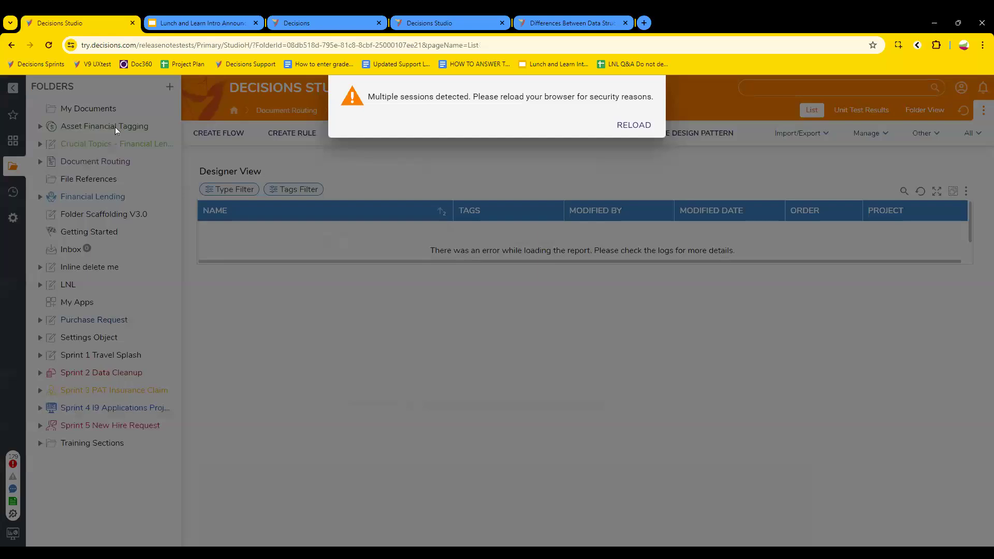
pyautogui.click(621, 136)
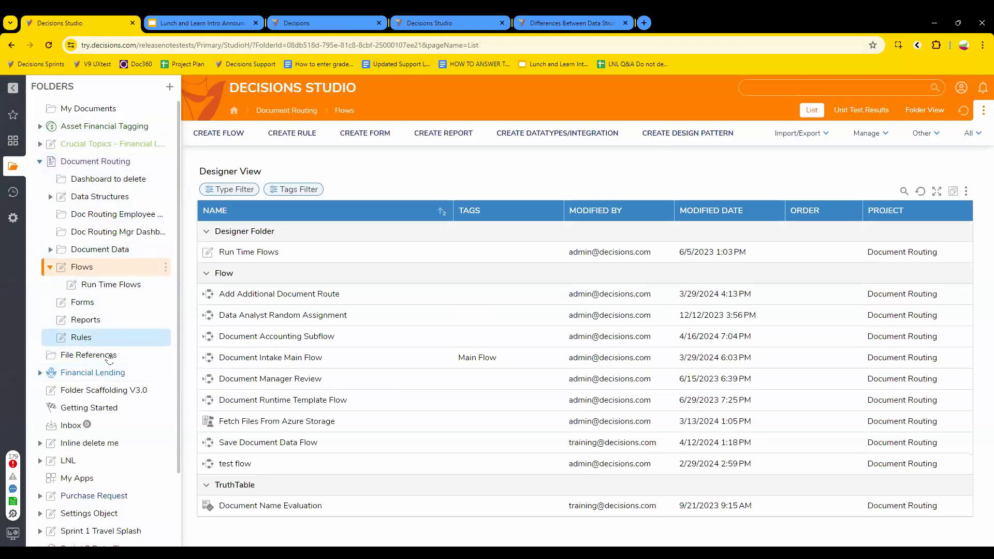
pyautogui.click(93, 372)
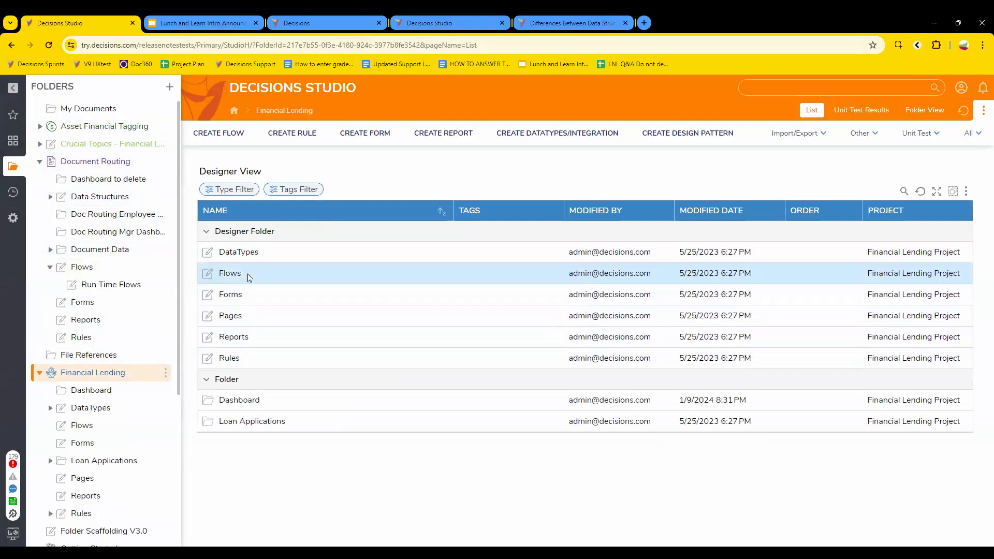
pyautogui.click(241, 252)
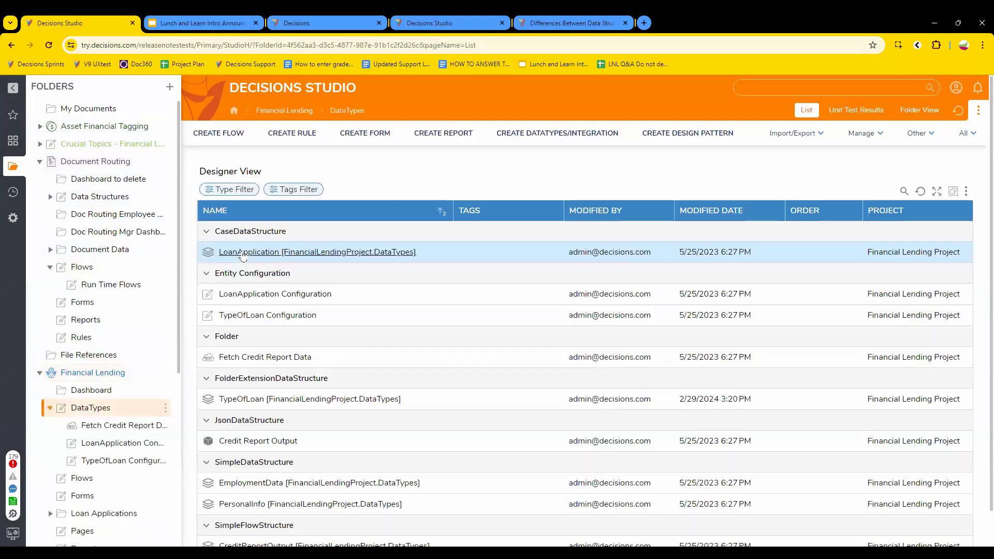
pyautogui.click(266, 295)
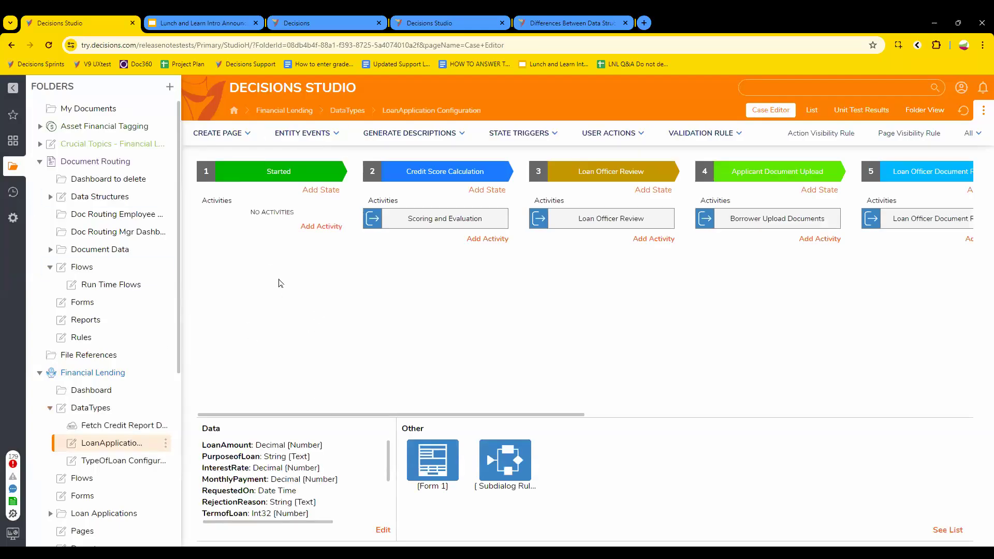
# Step: Scroll the case's stage lanes and open the Borrower Upload Documents activity flow
pyautogui.moveTo(491, 416); pyautogui.dragTo(588, 415)
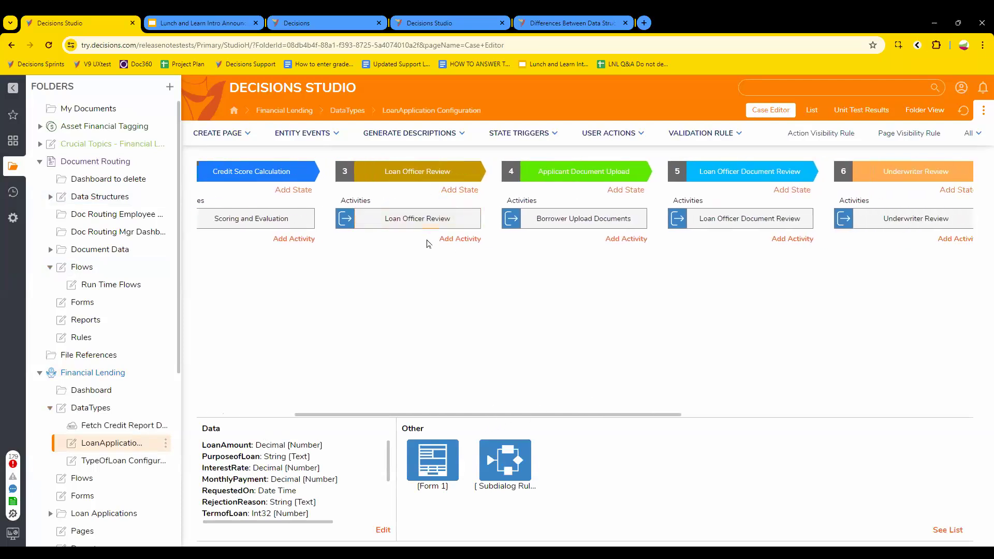
pyautogui.moveTo(644, 417); pyautogui.dragTo(775, 416)
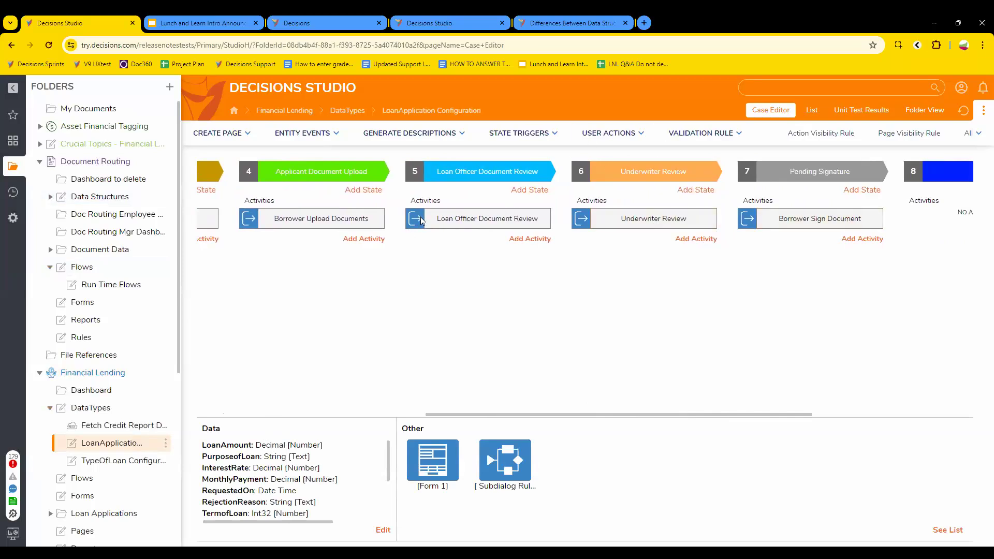
pyautogui.moveTo(619, 418); pyautogui.dragTo(588, 395)
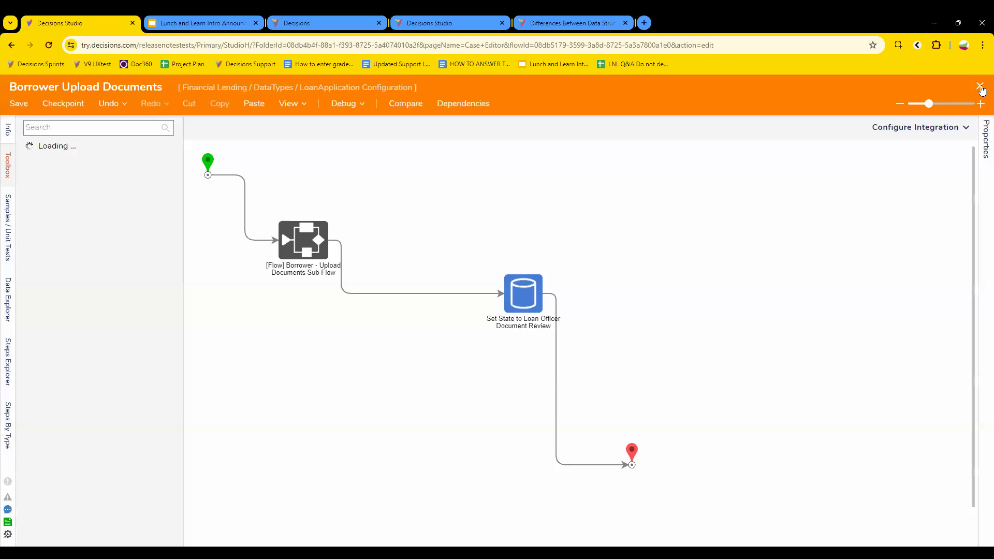
# Step: Close Borrower Upload Documents and open the Underwriter Approval Flow from the Underwriter Review activity
pyautogui.click(978, 87)
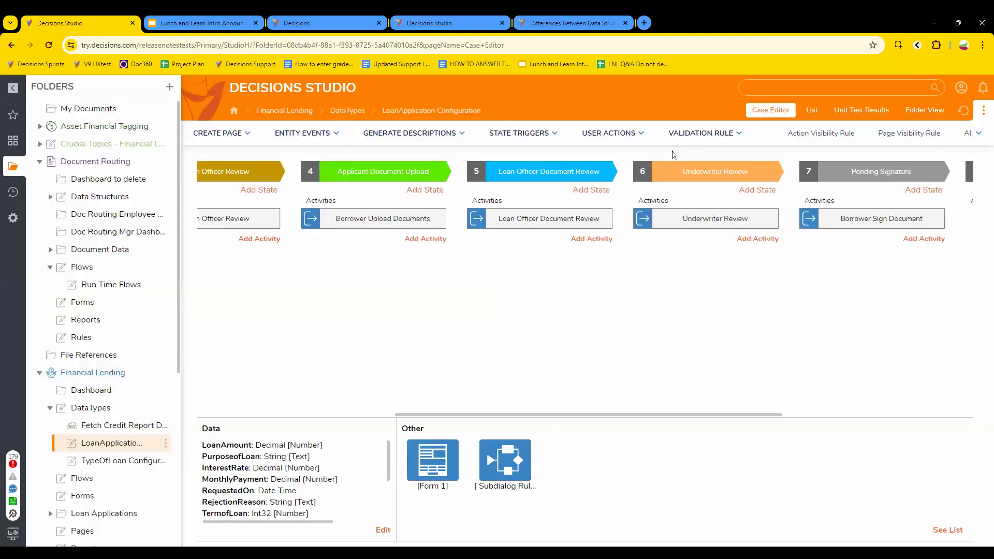
pyautogui.click(722, 223)
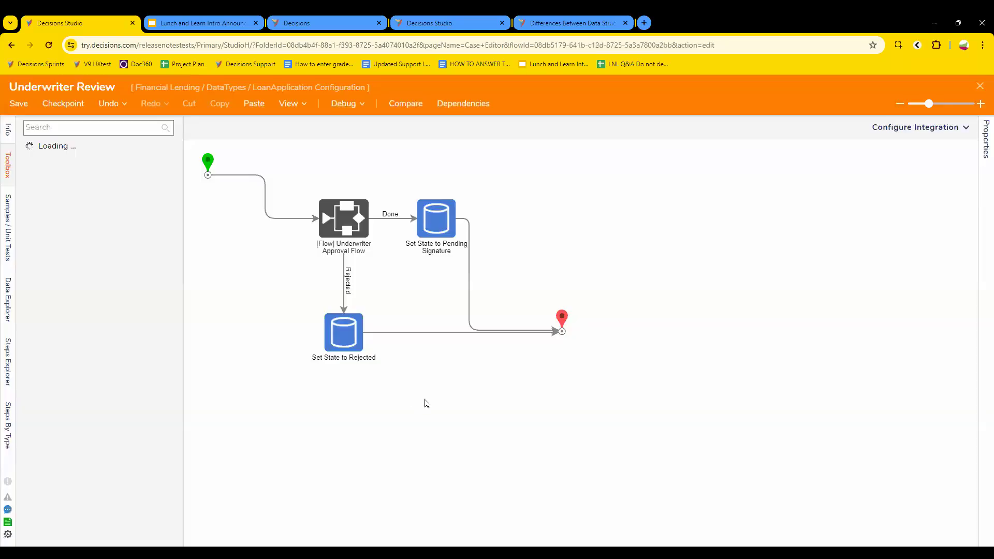
pyautogui.click(364, 227)
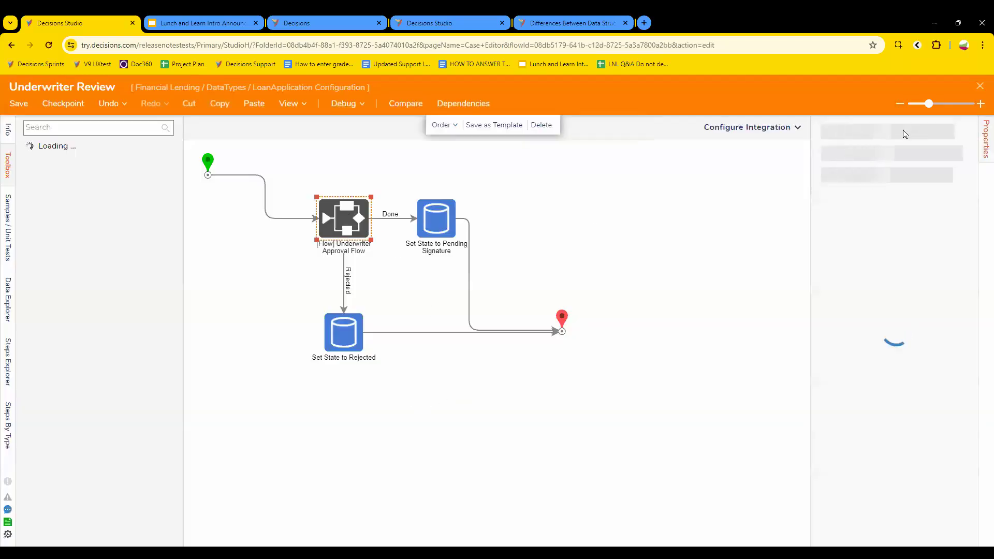
pyautogui.click(902, 131)
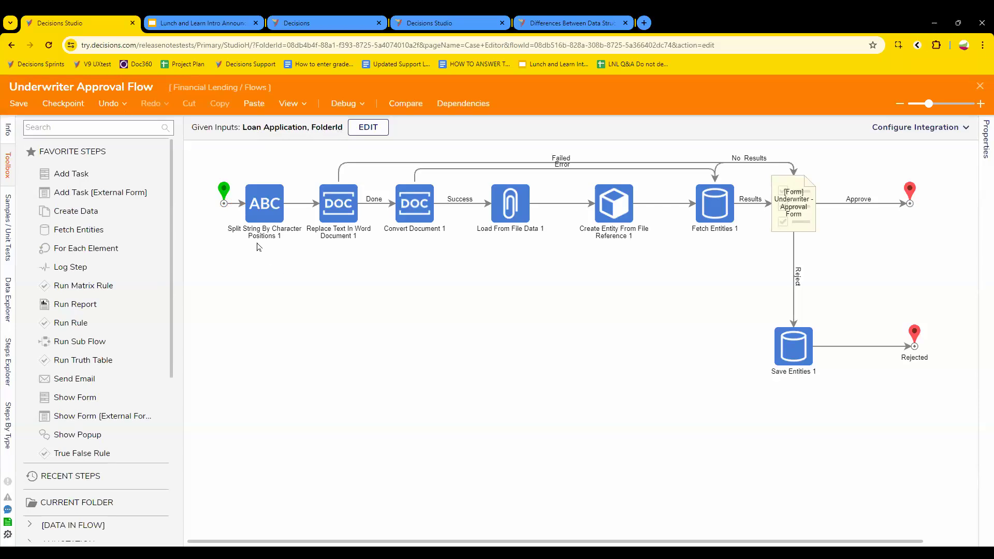
# Step: Inspect the Replace Text In Word Document and Load From File Data 1 steps' properties
pyautogui.moveTo(434, 218); pyautogui.dragTo(269, 250)
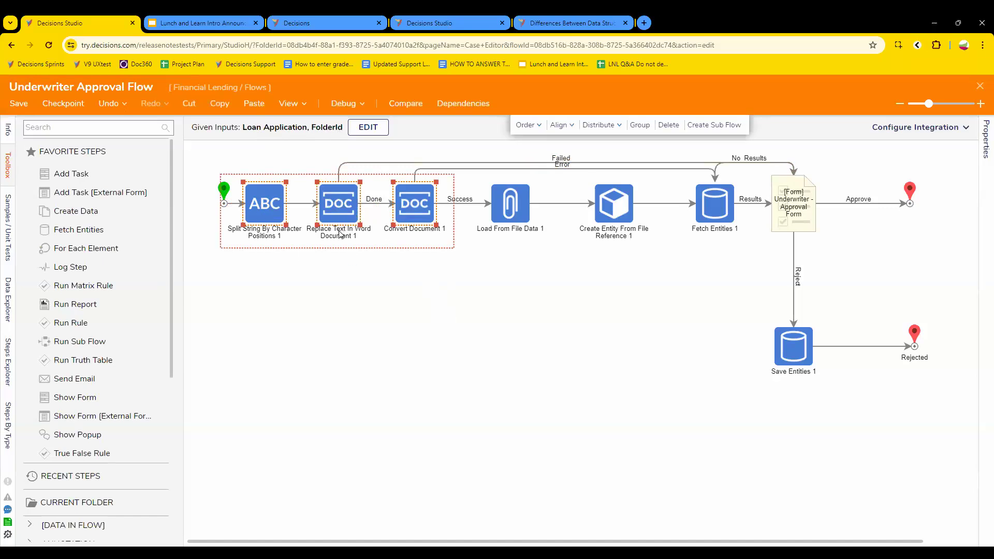
pyautogui.click(325, 209)
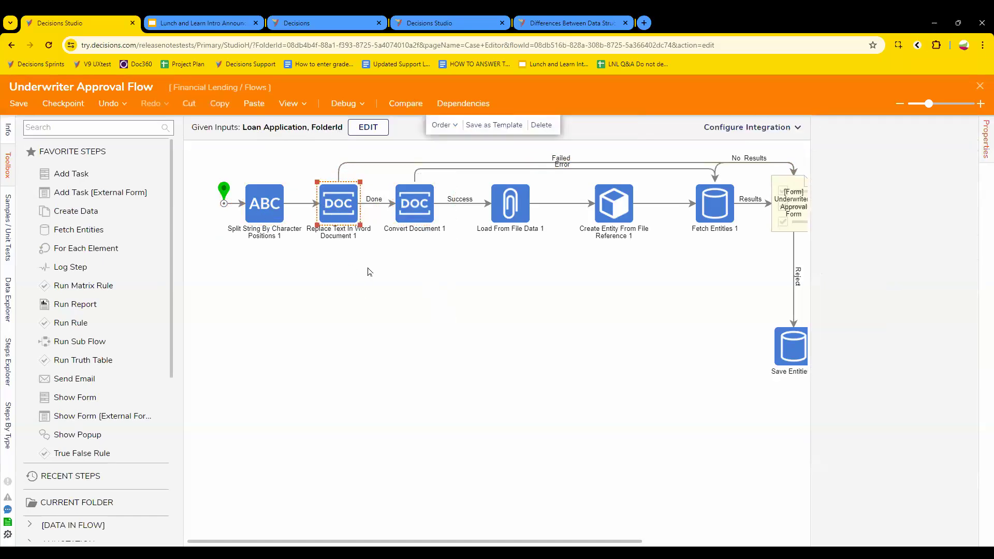
pyautogui.click(414, 225)
pyautogui.click(497, 337)
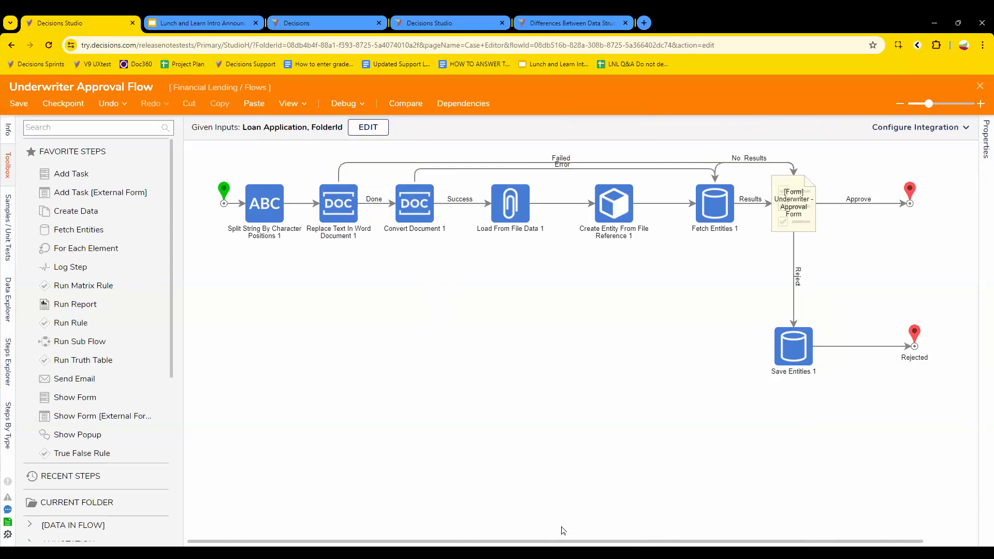
pyautogui.moveTo(563, 544); pyautogui.dragTo(613, 544)
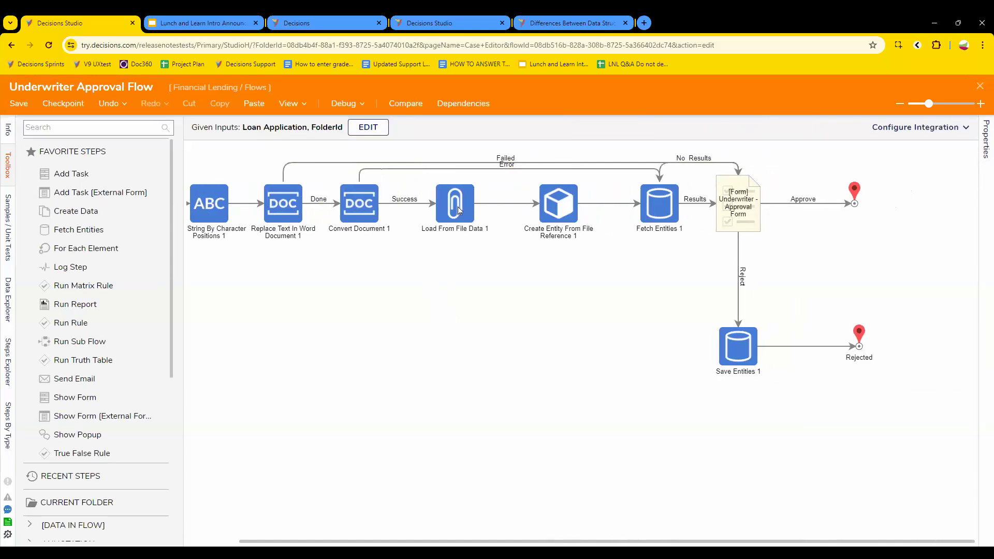
pyautogui.click(458, 208)
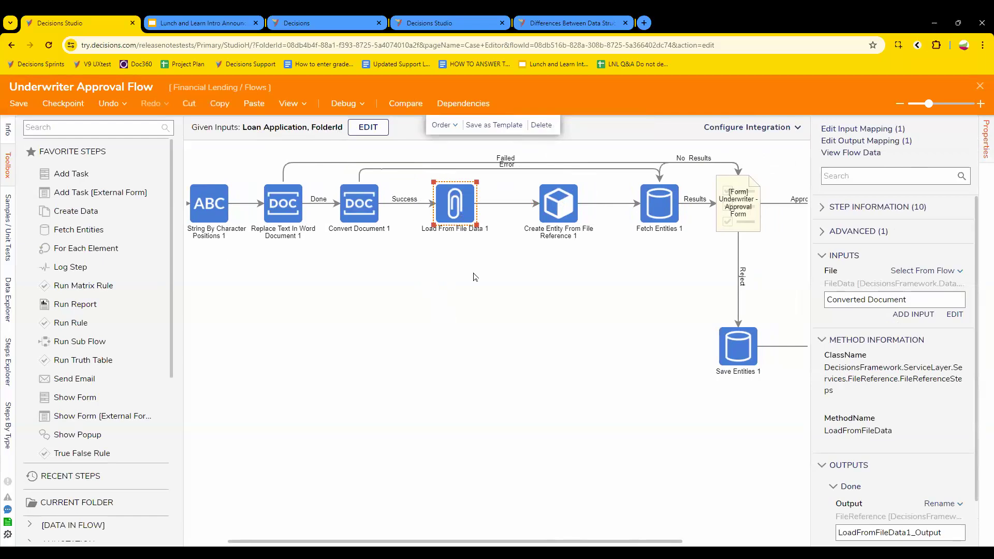
pyautogui.scroll(-1, 898, 489)
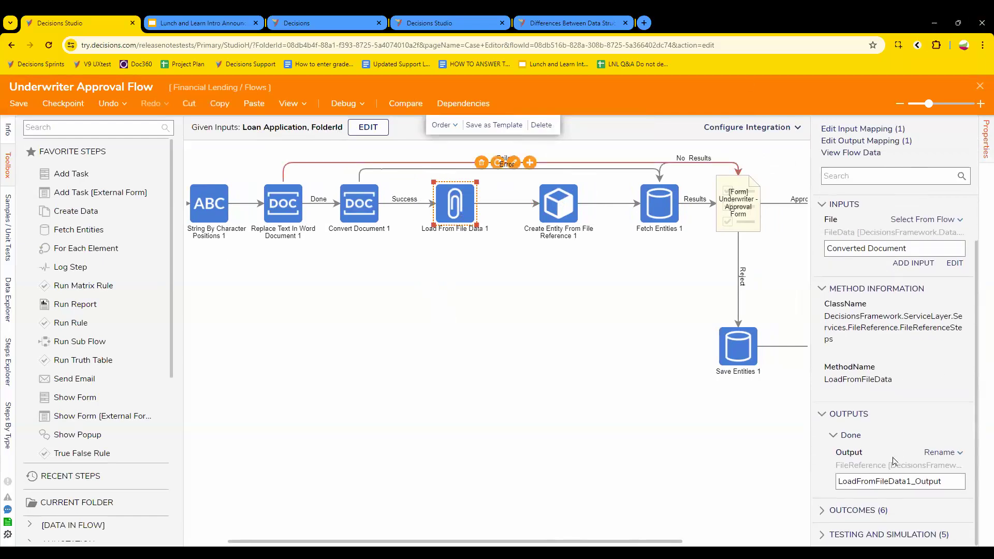
pyautogui.scroll(1, 890, 418)
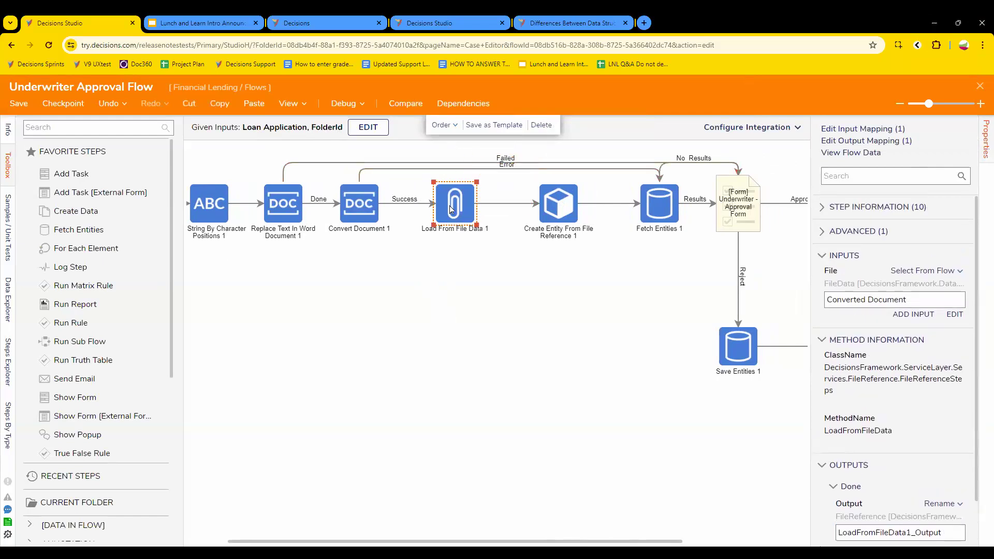
# Step: Review Fetch Entities 1 and the form step, then open the Underwriter - Approval Form
pyautogui.click(649, 223)
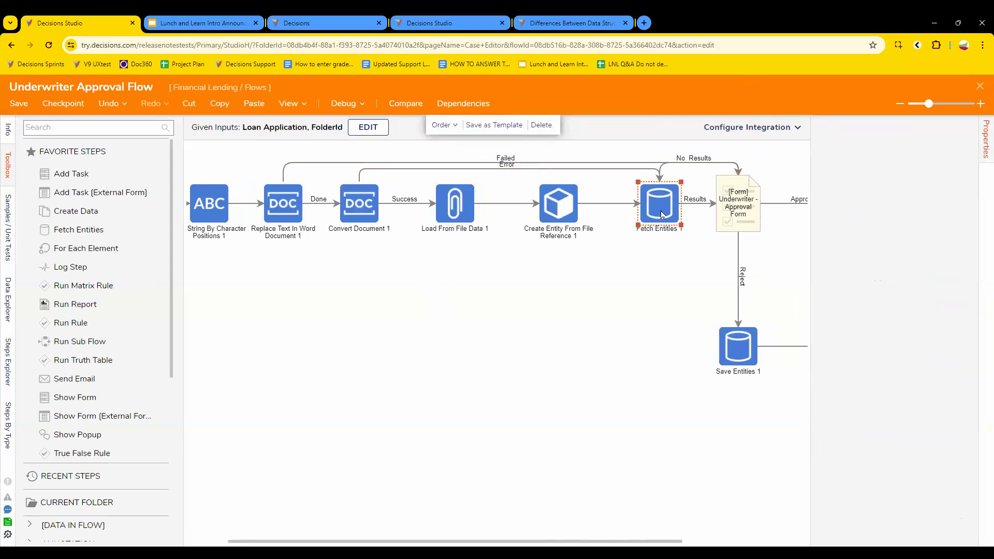
pyautogui.click(739, 212)
pyautogui.scroll(-3, 876, 411)
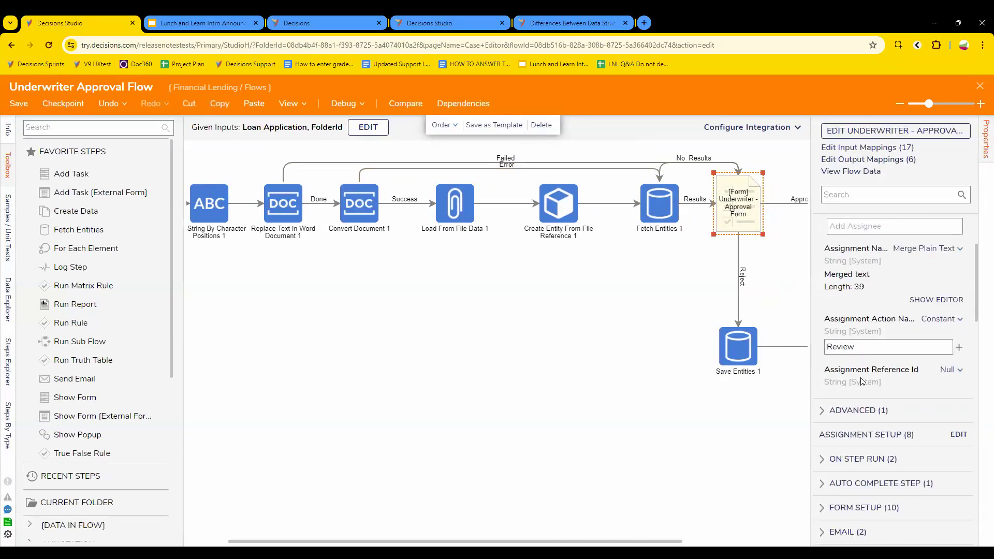
pyautogui.moveTo(625, 542); pyautogui.dragTo(729, 541)
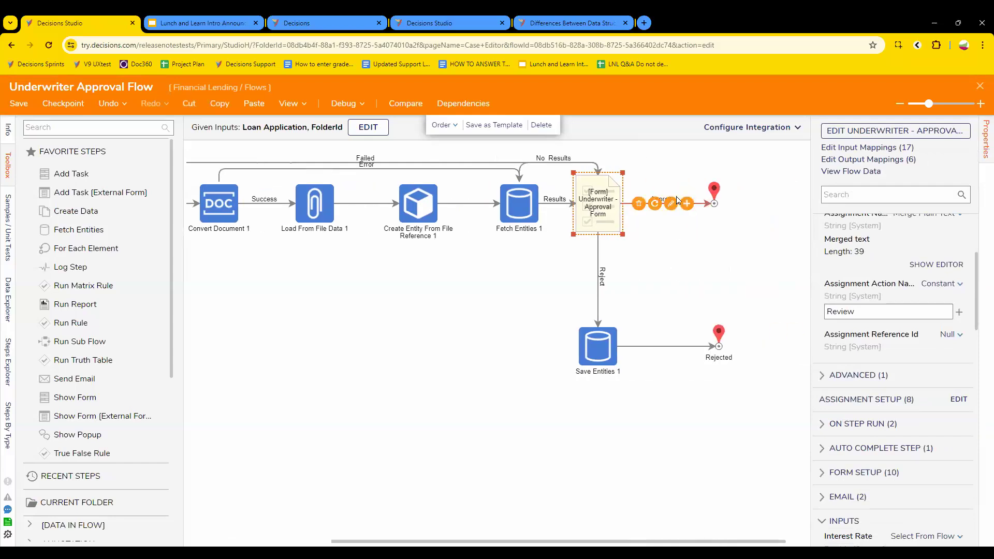
pyautogui.click(875, 135)
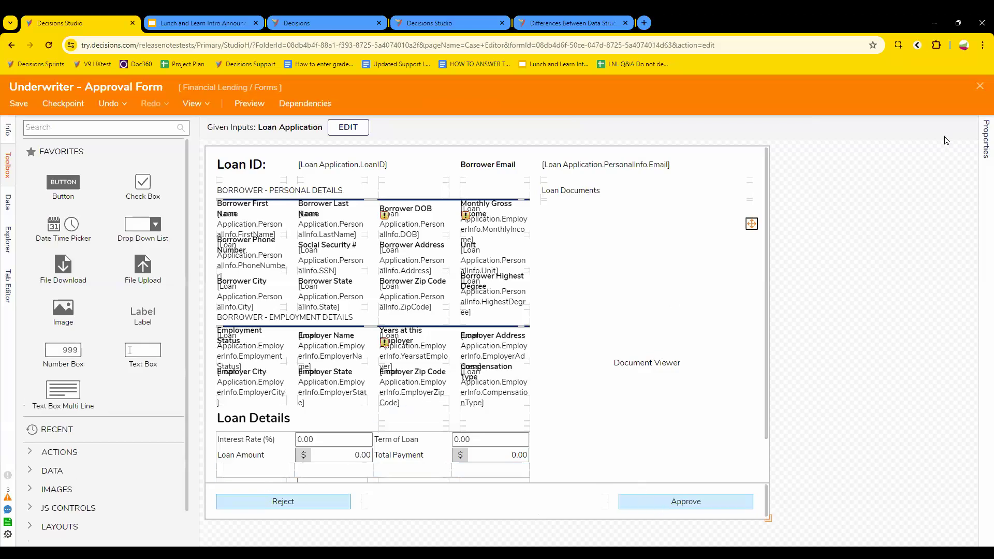
# Step: Close the approval form and inspect the Save Entities 1 step on the Reject path
pyautogui.click(979, 86)
pyautogui.click(608, 366)
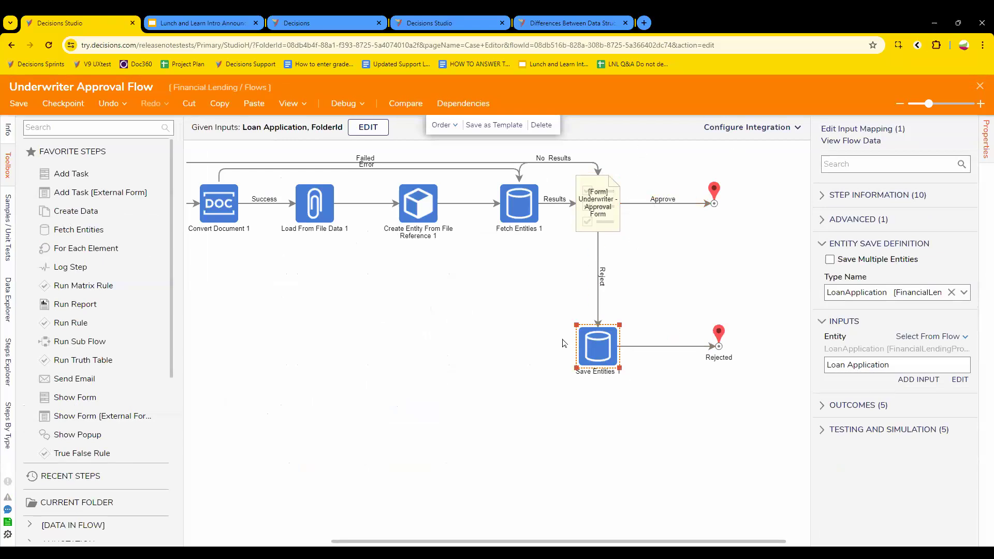
pyautogui.click(596, 419)
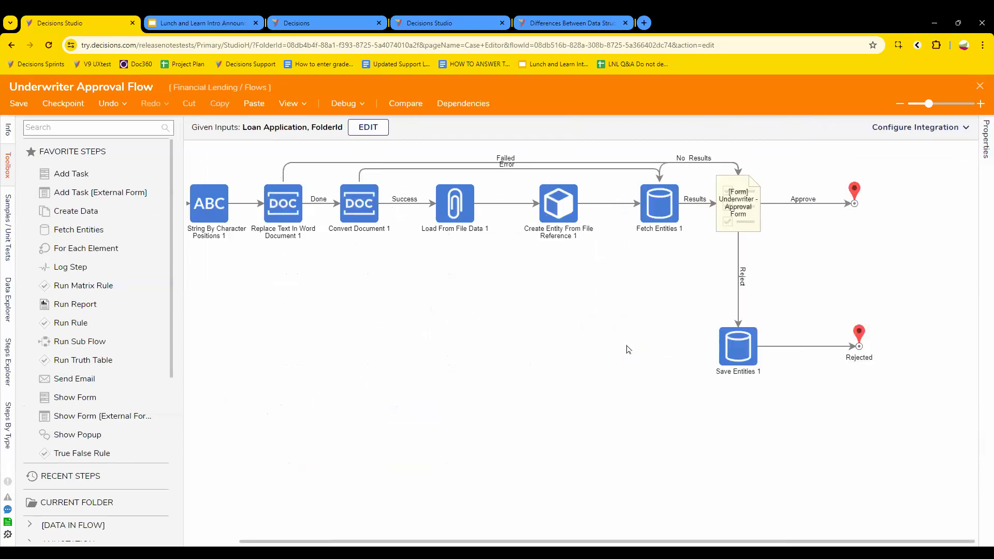
pyautogui.click(732, 361)
pyautogui.click(784, 220)
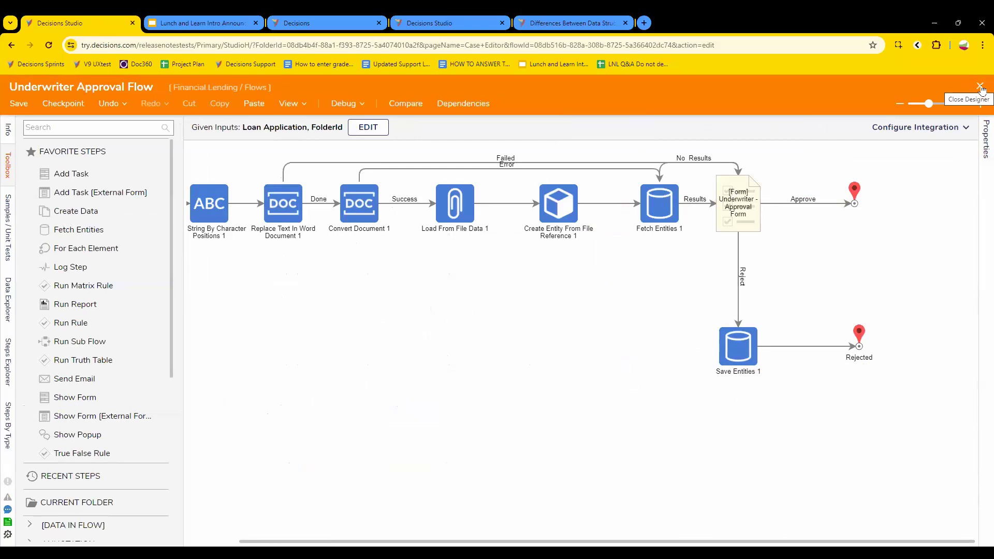
# Step: Close both flow designers without saving and scroll the case lanes back to Started
pyautogui.click(979, 86)
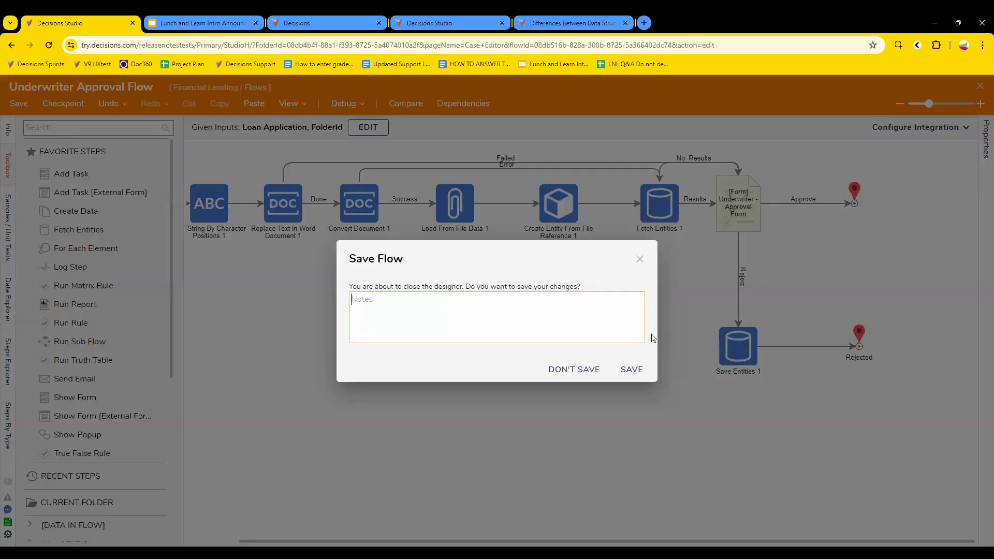
pyautogui.click(578, 366)
pyautogui.click(980, 86)
pyautogui.click(571, 373)
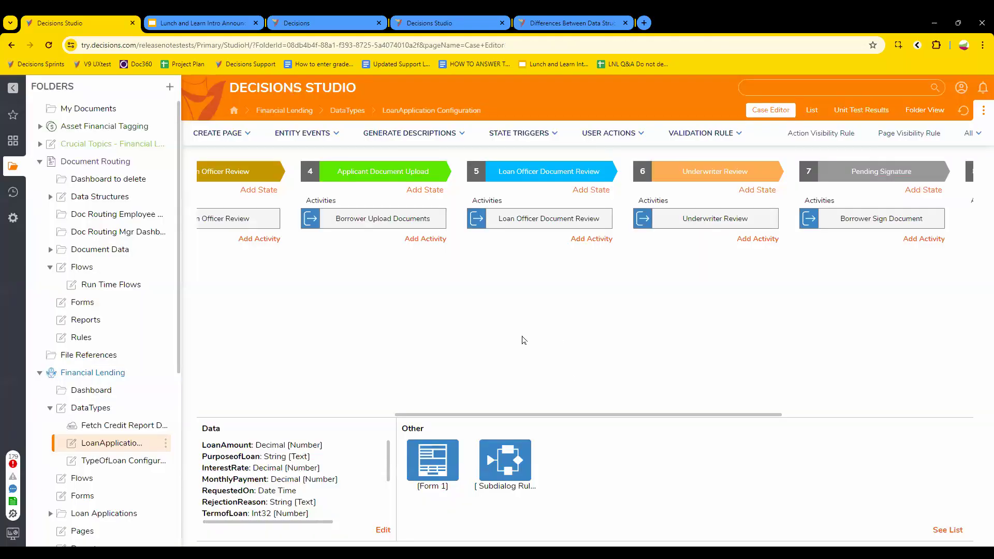
pyautogui.moveTo(509, 415); pyautogui.dragTo(289, 380)
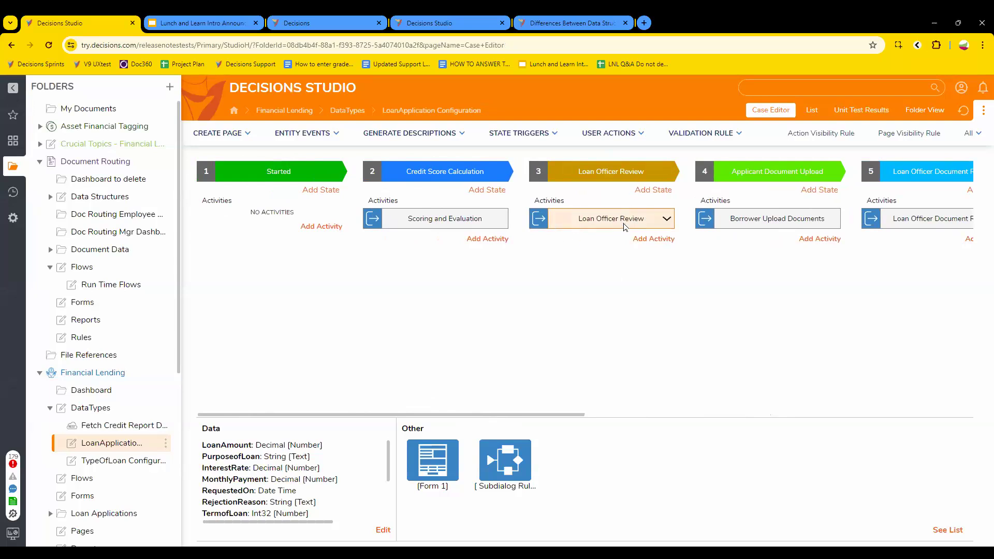
# Step: Open the Loan Officer - Approval SubFlow from the Loan Officer Review activity
pyautogui.click(600, 223)
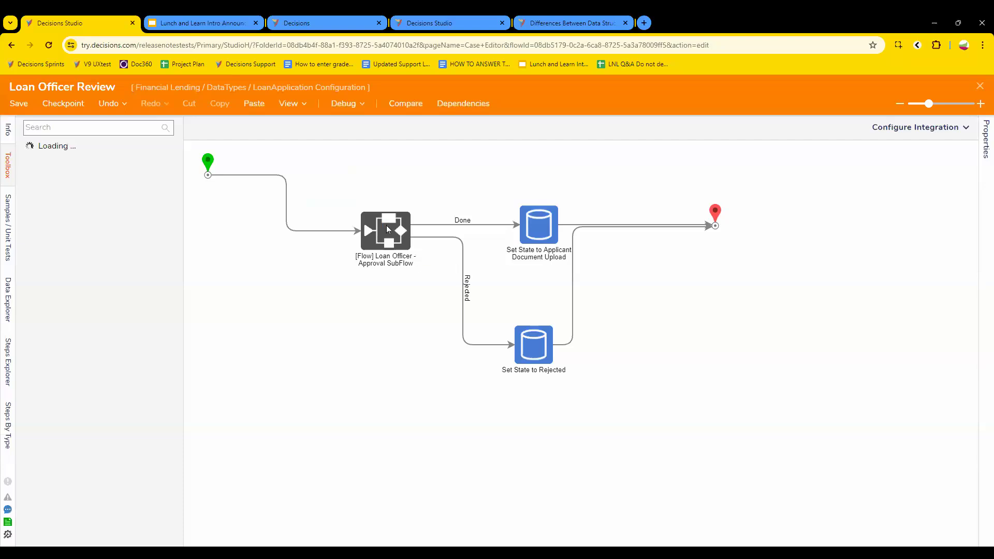
pyautogui.click(386, 226)
pyautogui.click(907, 130)
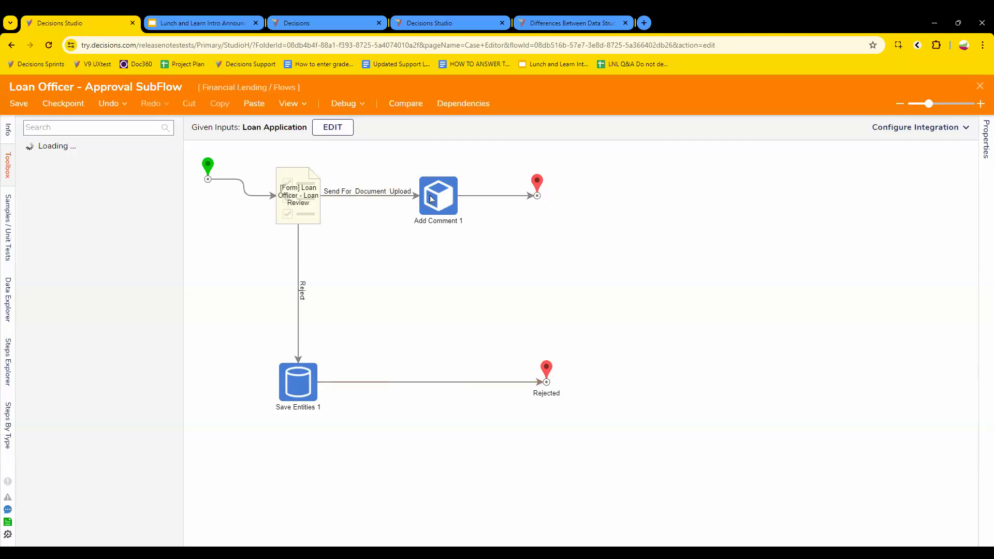
# Step: Review the Add Comment 1 and Loan Officer - Loan Review form step properties
pyautogui.click(431, 198)
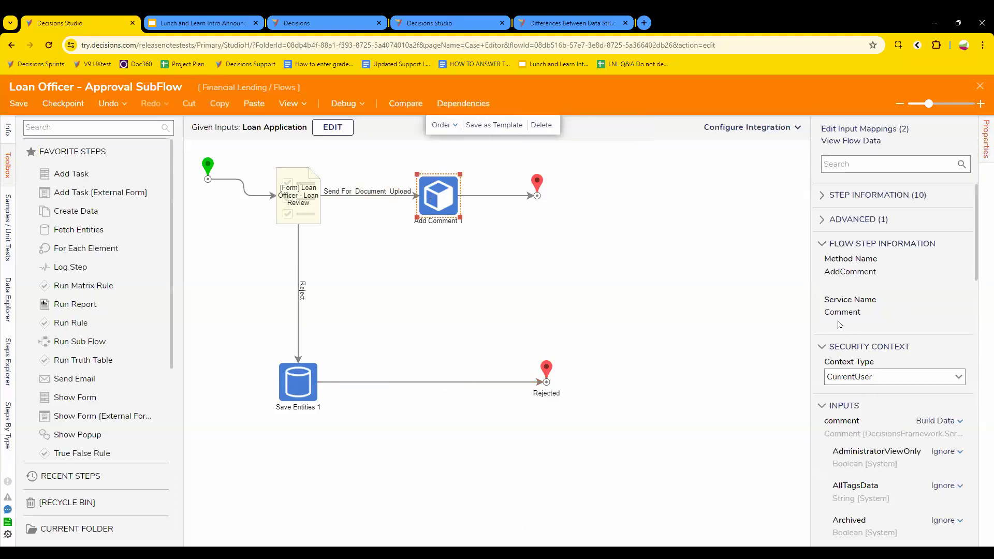
pyautogui.scroll(-12, 874, 349)
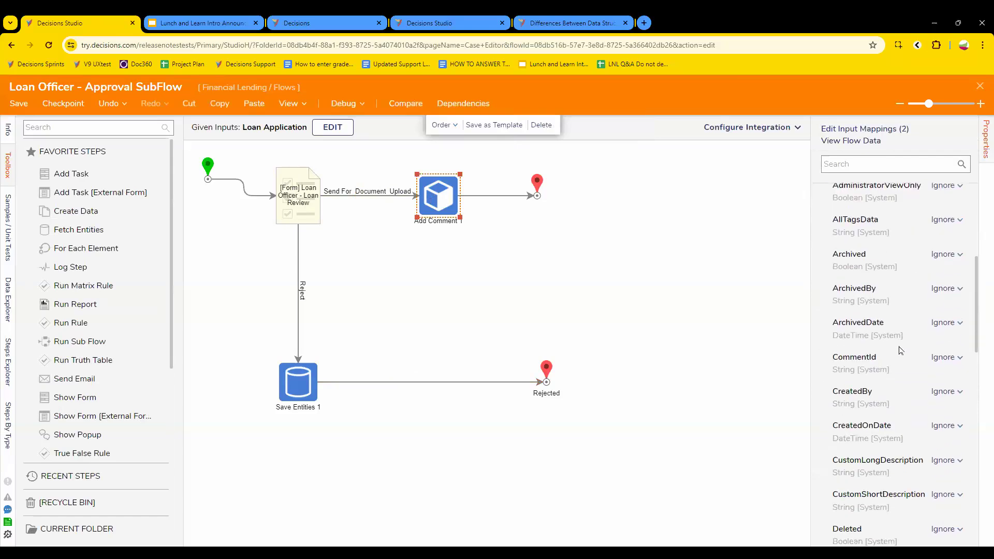
pyautogui.scroll(-6, 903, 349)
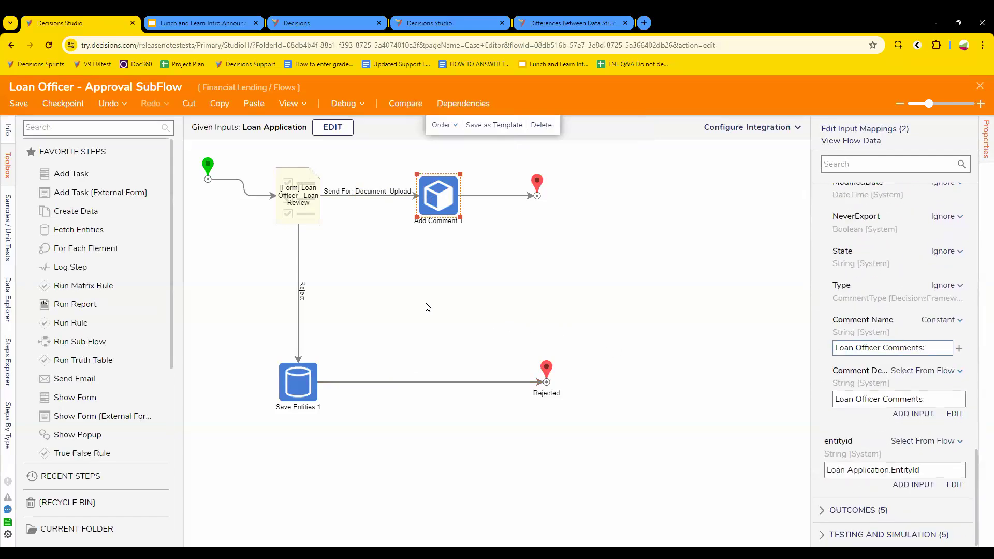
pyautogui.click(306, 206)
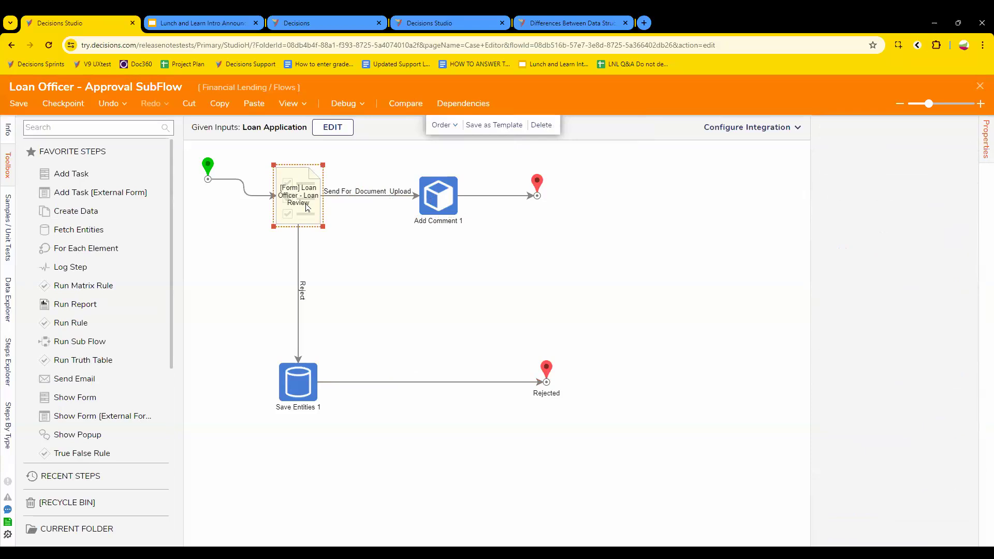
# Step: Open the Loan Officer - Loan Review form, check its Comments text area, and close it
pyautogui.click(909, 136)
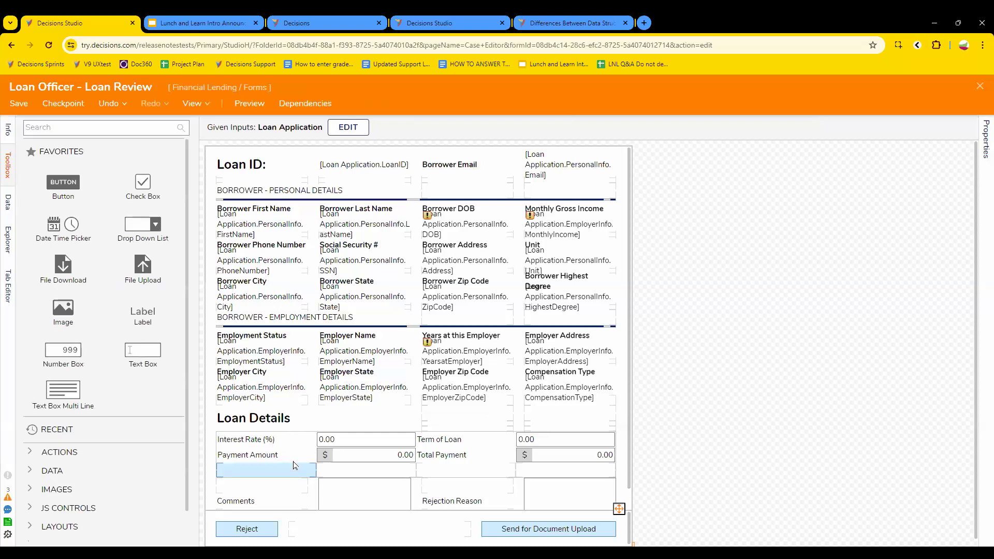
pyautogui.click(344, 501)
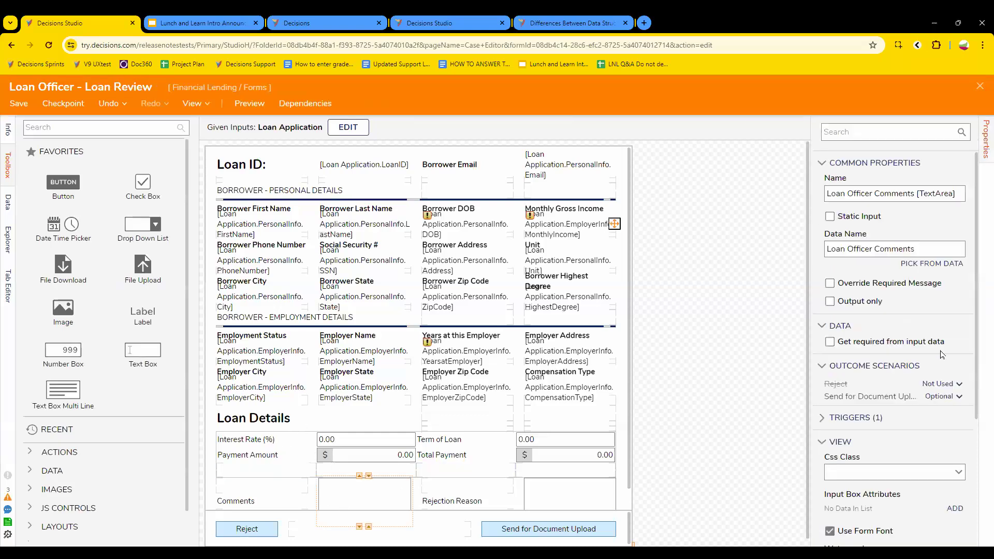
pyautogui.scroll(-3, 925, 455)
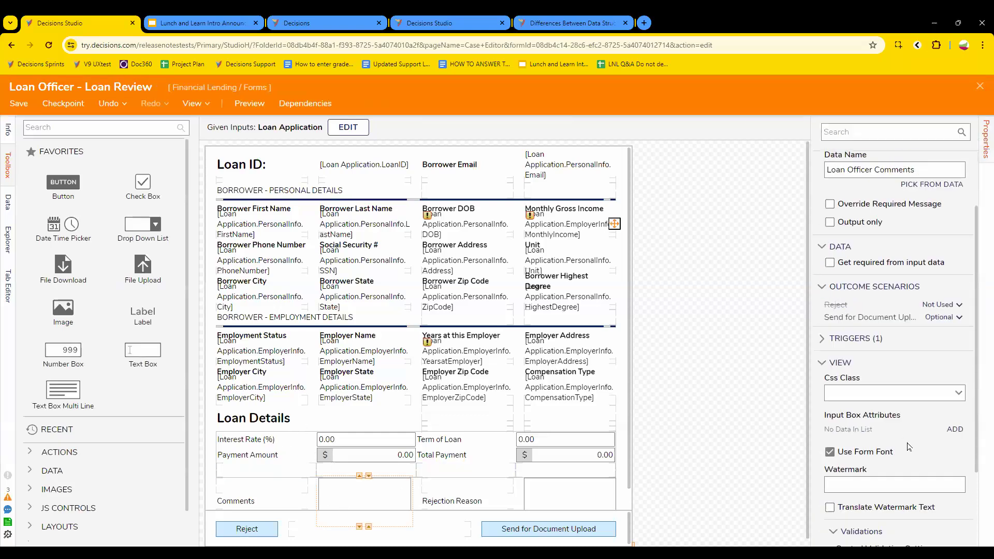
pyautogui.click(979, 86)
# Step: Check Add Comment 1's comment inputs, then close the approval subflow designer
pyautogui.click(435, 195)
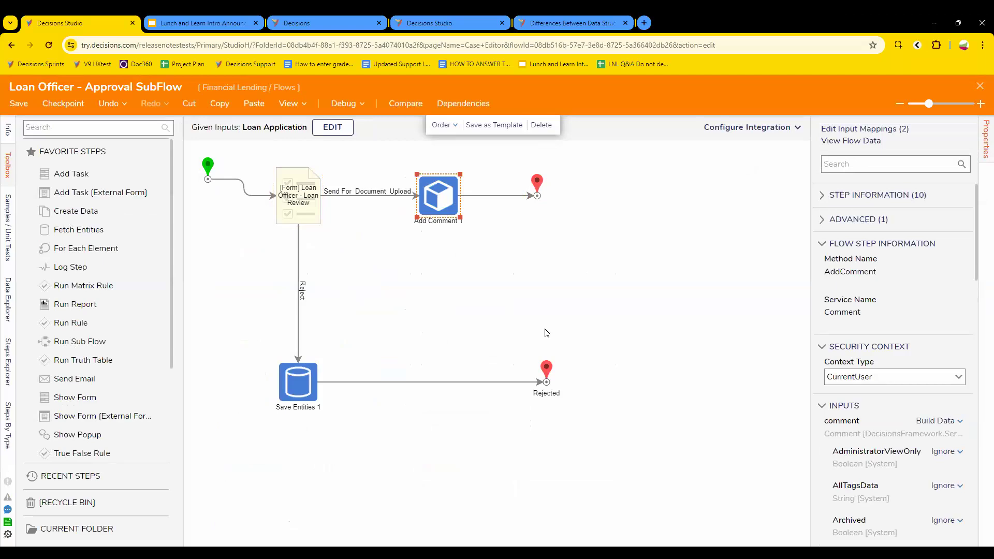
pyautogui.scroll(-3, 875, 466)
pyautogui.scroll(-15, 889, 400)
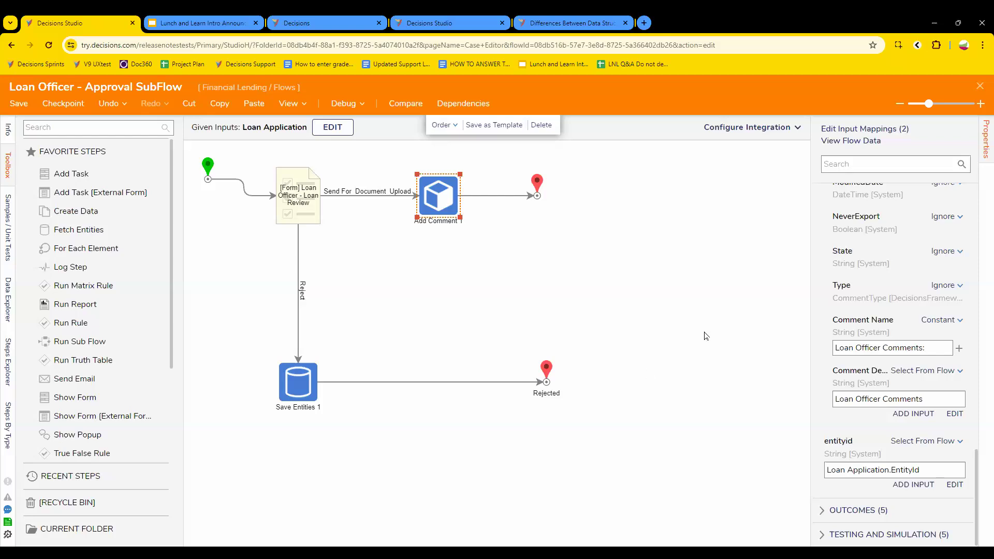
pyautogui.click(980, 86)
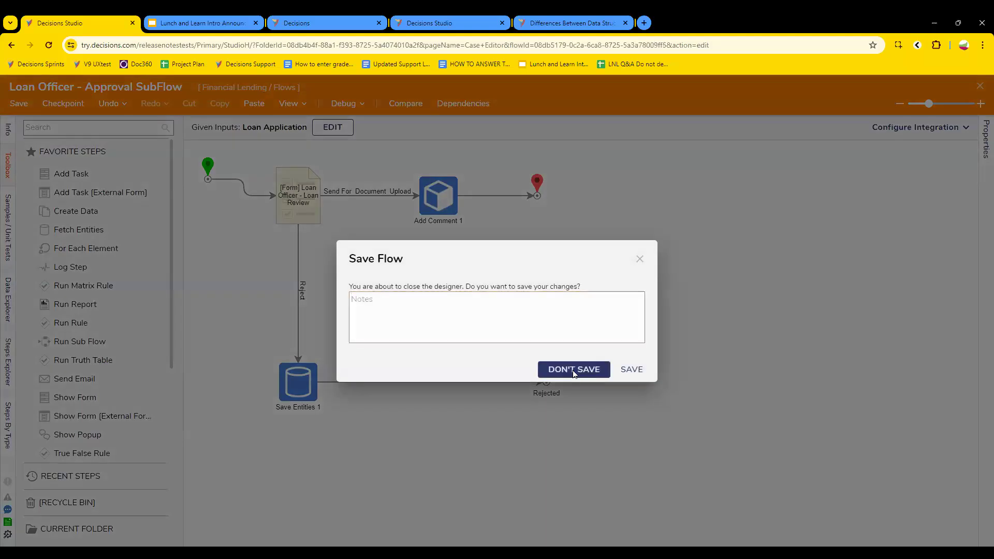
# Step: Close the subflow and Loan Officer Review flow designers without saving
pyautogui.click(573, 370)
pyautogui.click(980, 86)
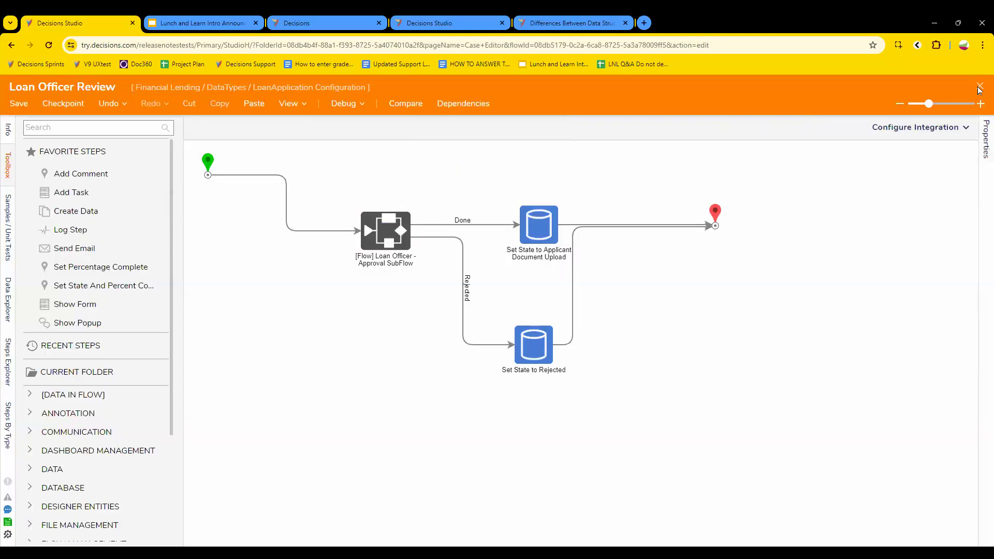
pyautogui.click(581, 370)
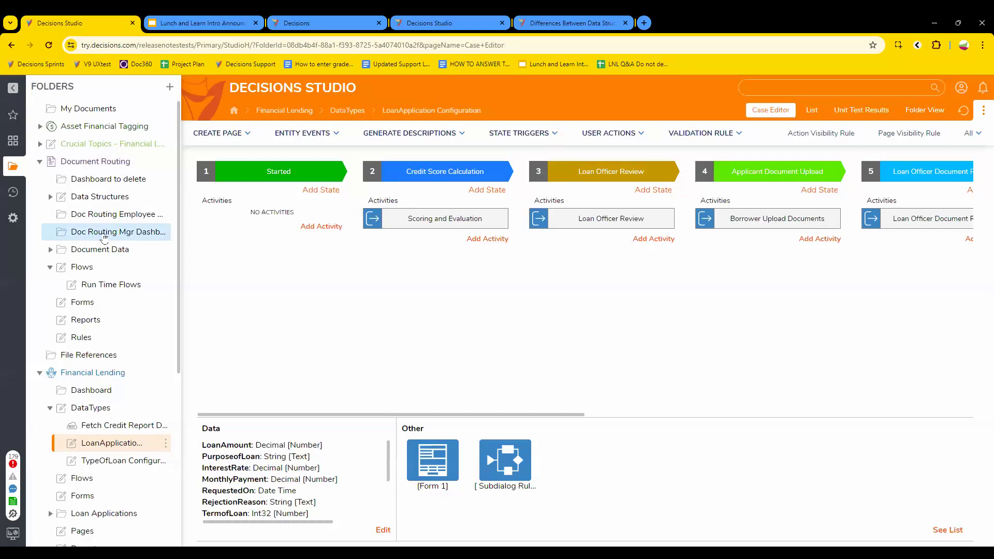
# Step: Open the Submit Travel Request flow from Sprint 1 Travel Splash > Flows
pyautogui.scroll(-5, 107, 253)
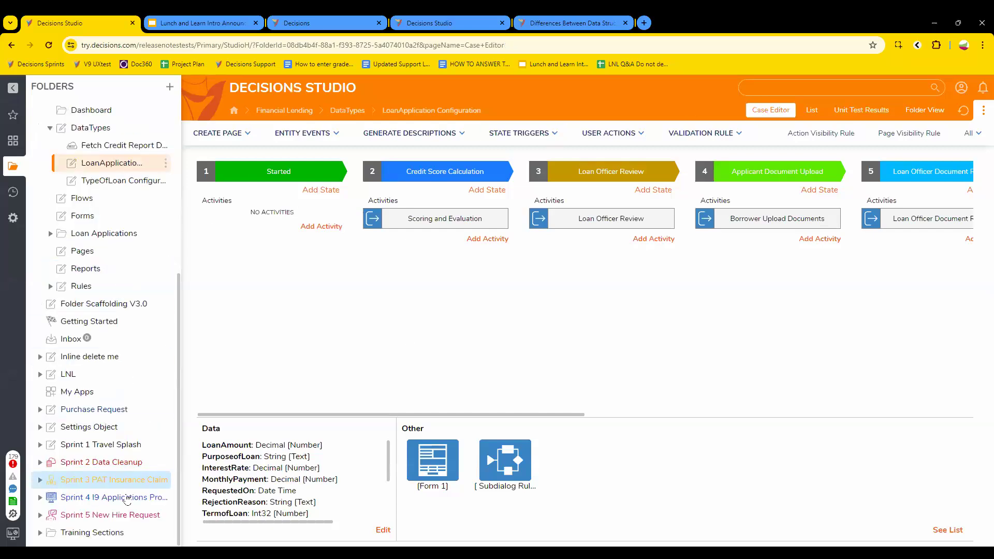
pyautogui.click(105, 446)
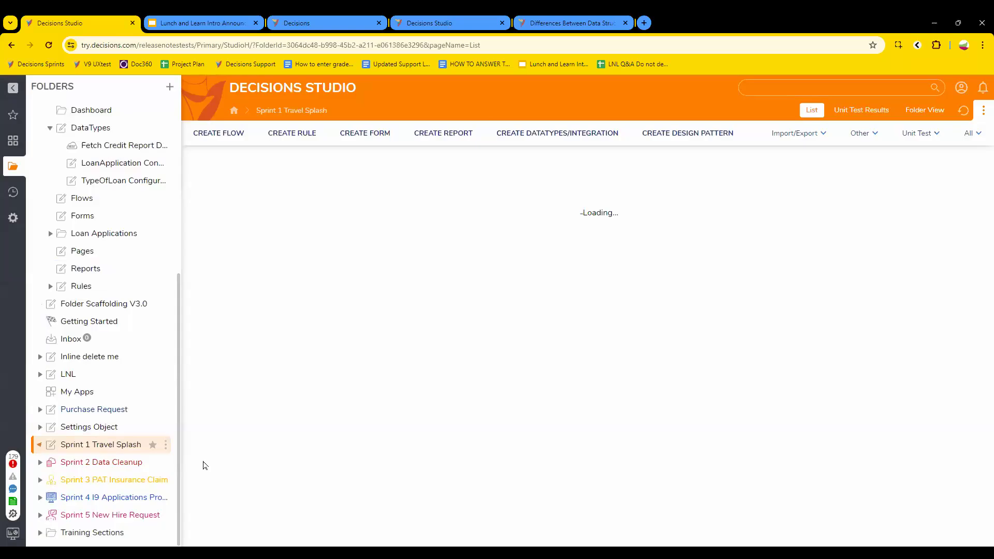
pyautogui.click(228, 274)
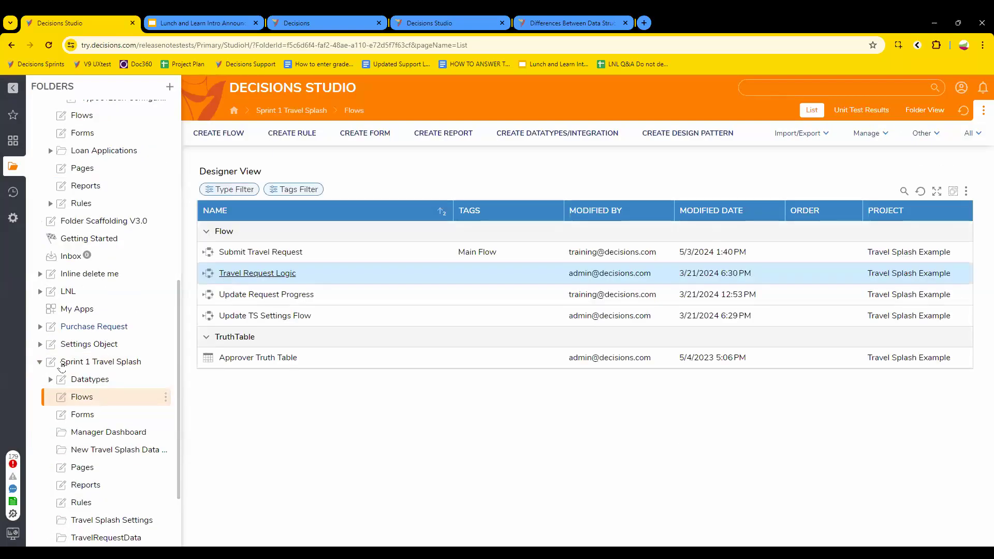
pyautogui.scroll(6, 94, 370)
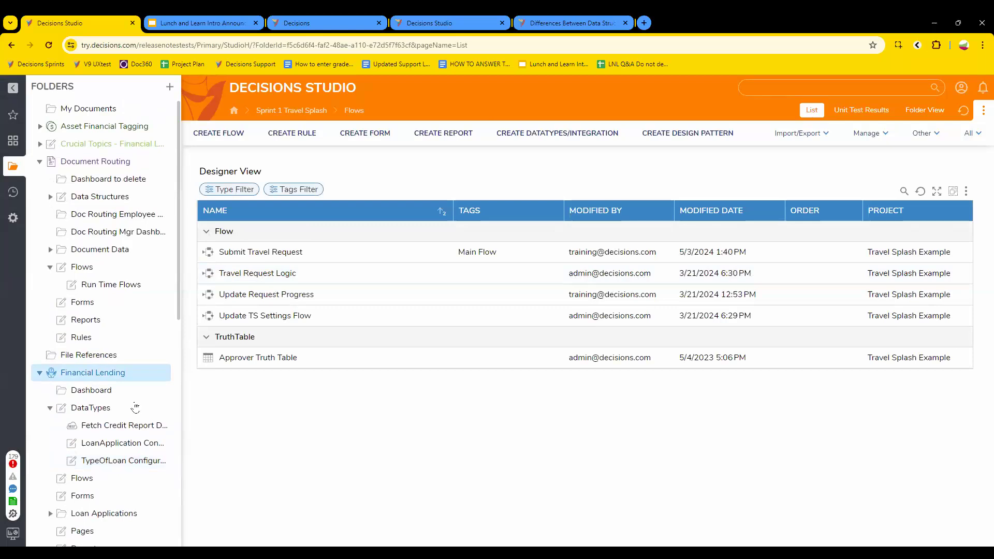
pyautogui.scroll(-4, 137, 409)
pyautogui.scroll(-2, 147, 427)
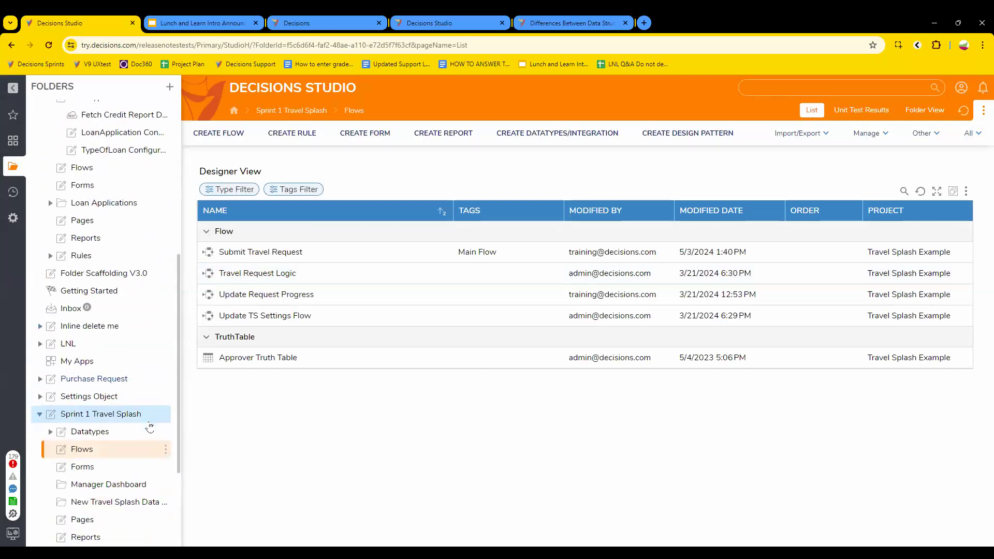
pyautogui.click(279, 253)
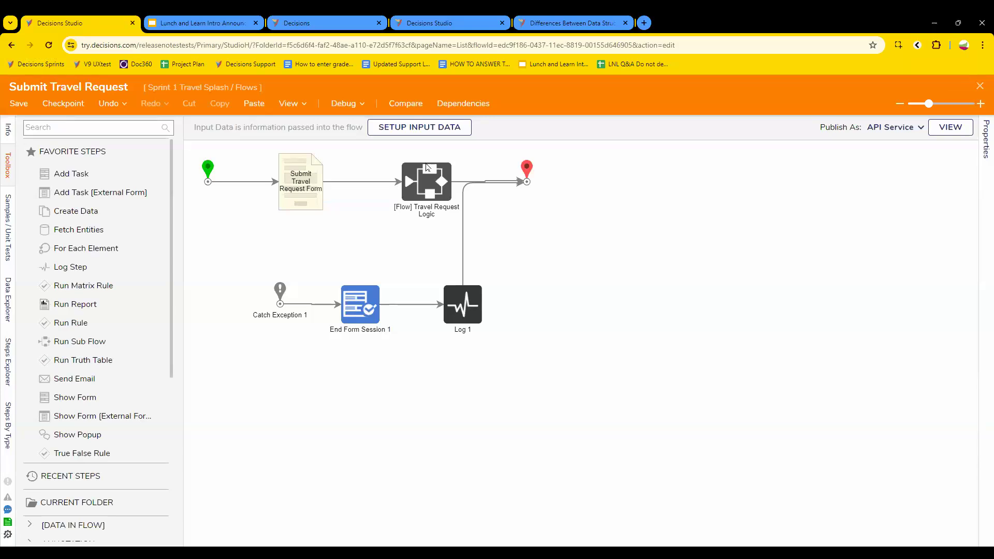
# Step: Nudge the Submit Travel Request Form step left, then close the flow without saving
pyautogui.click(299, 190)
pyautogui.moveTo(299, 190); pyautogui.dragTo(283, 190)
pyautogui.click(326, 224)
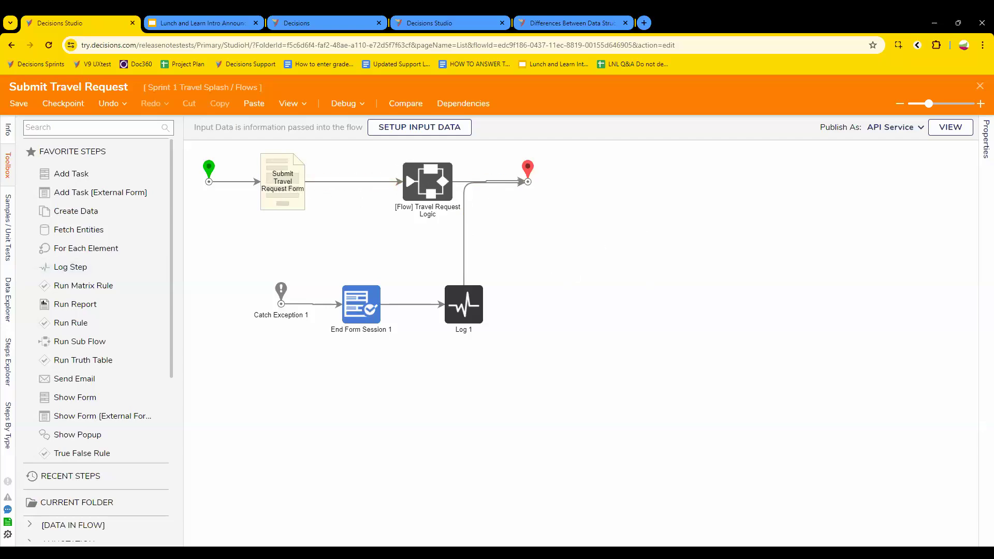
pyautogui.click(979, 86)
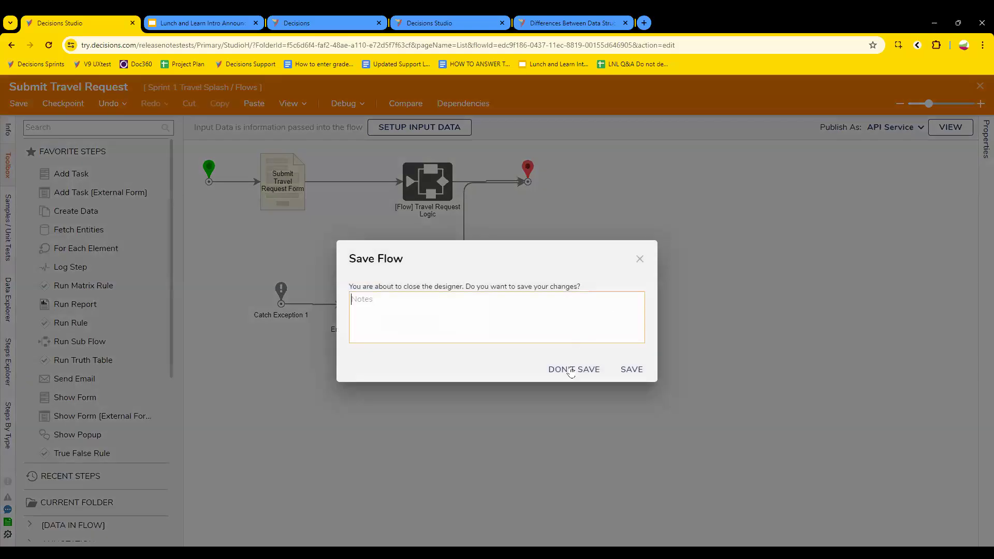
pyautogui.click(570, 369)
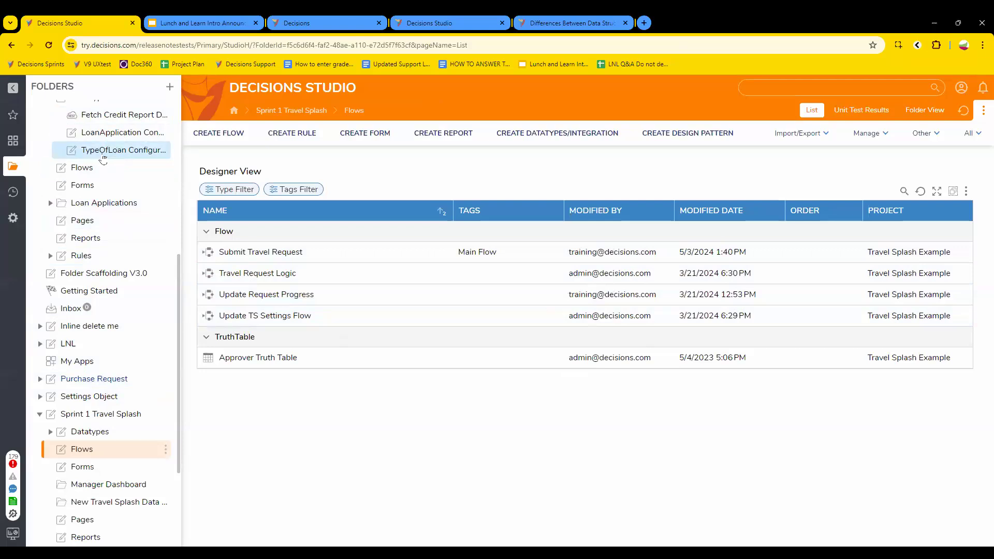
# Step: Scroll the Folders tree to the Purchase Request folder and open it in Designer View
pyautogui.scroll(3, 106, 160)
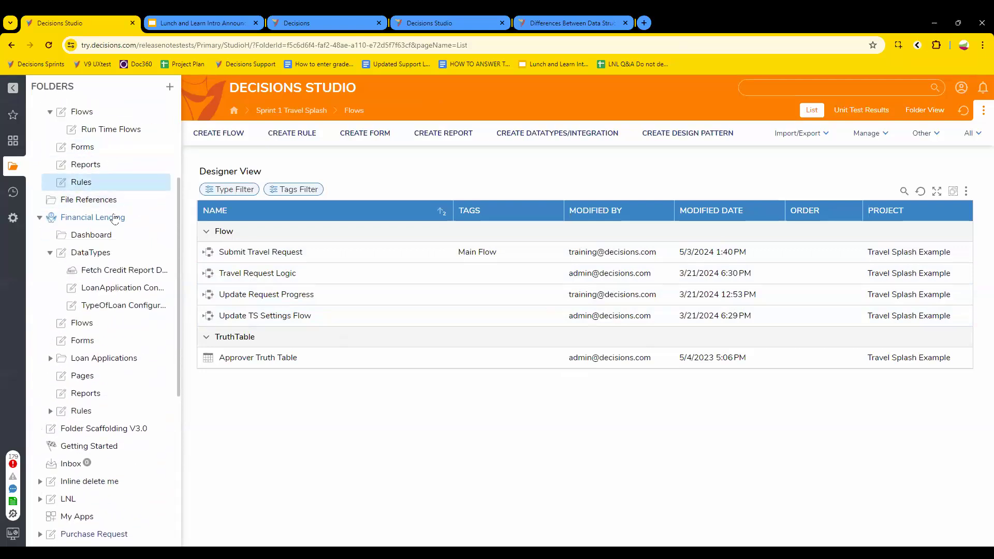
pyautogui.scroll(3, 115, 219)
pyautogui.scroll(-8, 125, 300)
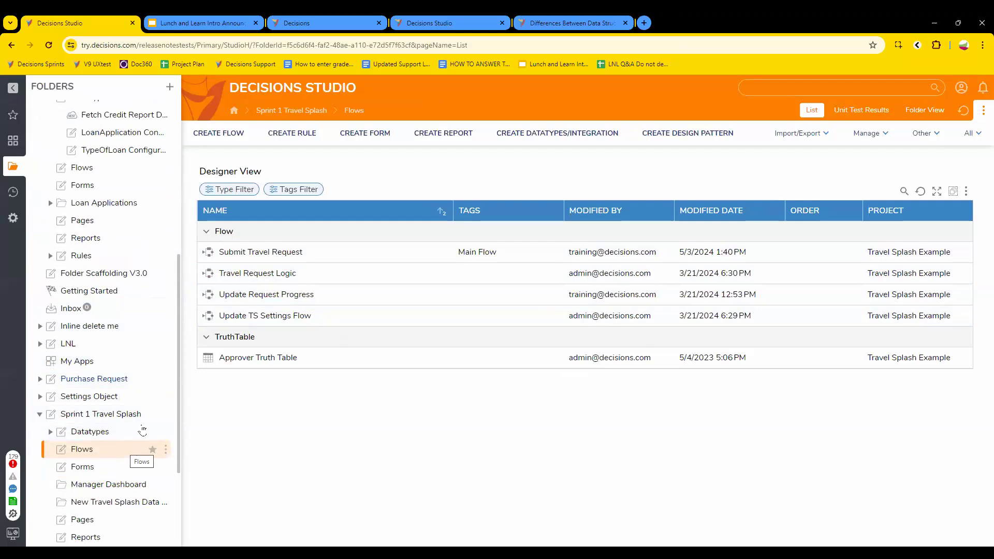
pyautogui.click(102, 380)
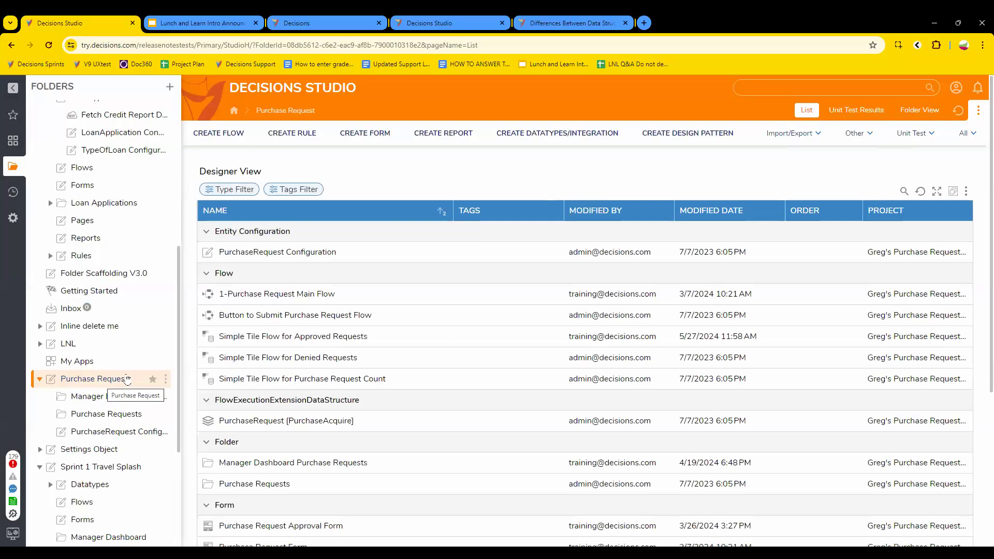
# Step: Open 1-Purchase Request Main Flow and view the Purchase Request Form step's properties
pyautogui.click(274, 293)
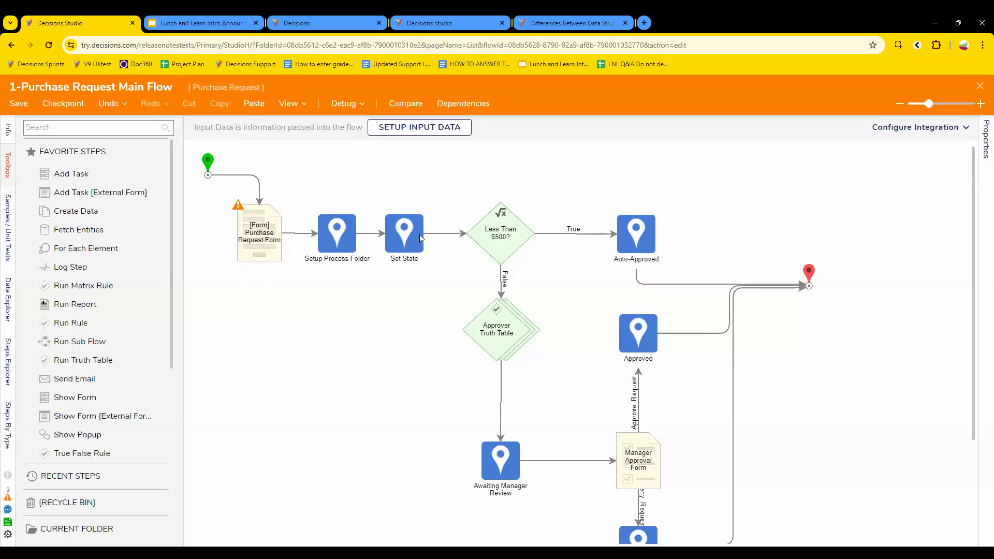
pyautogui.scroll(-3, 422, 391)
pyautogui.scroll(3, 444, 390)
pyautogui.scroll(-1, 224, 277)
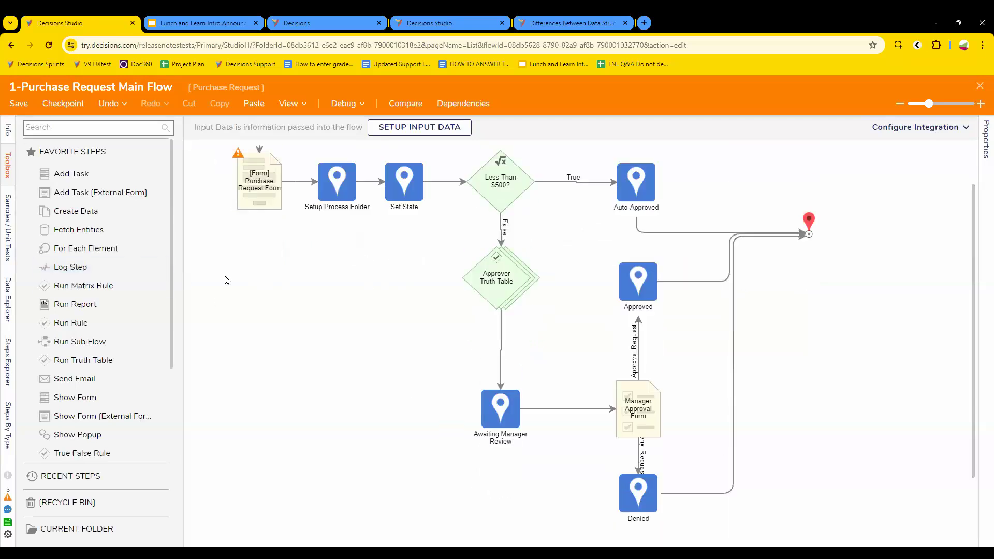
pyautogui.click(254, 187)
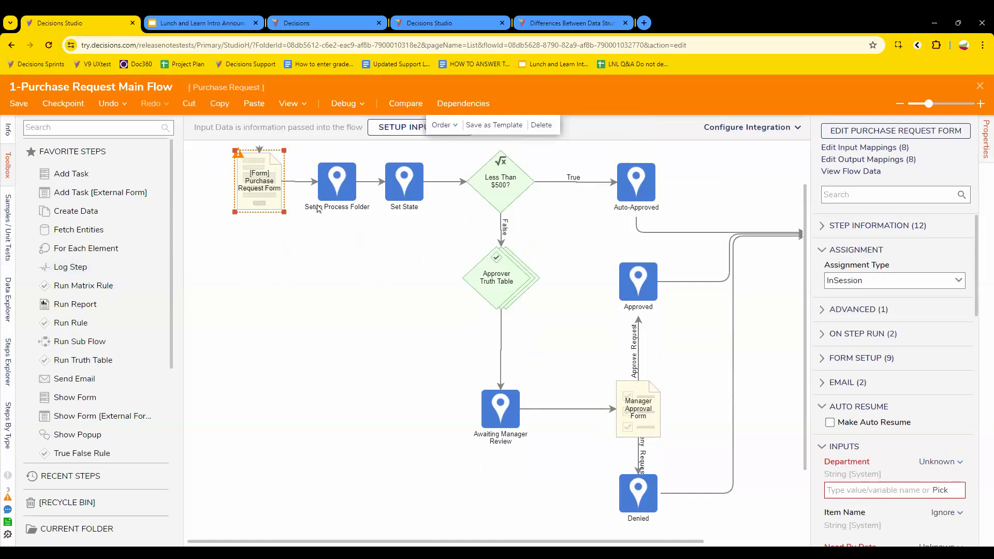
# Step: Inspect the Step Information of the Setup Process Folder and Set State steps
pyautogui.click(340, 195)
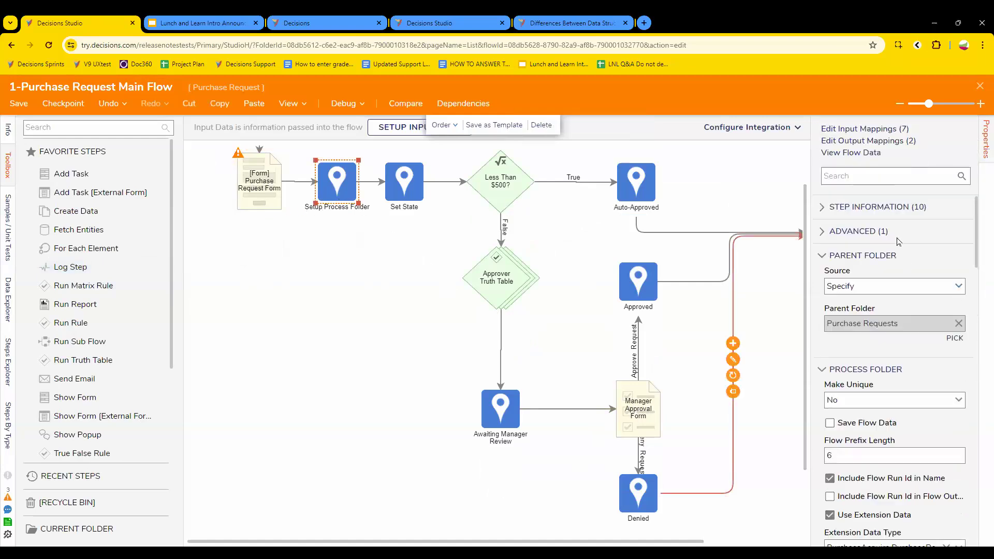
pyautogui.click(890, 207)
pyautogui.doubleClick(860, 345)
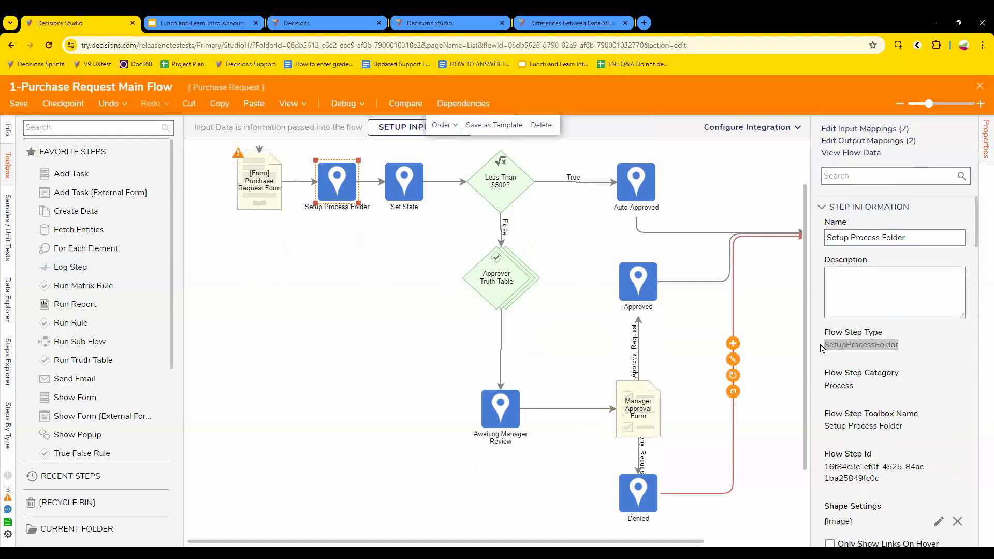
pyautogui.click(405, 189)
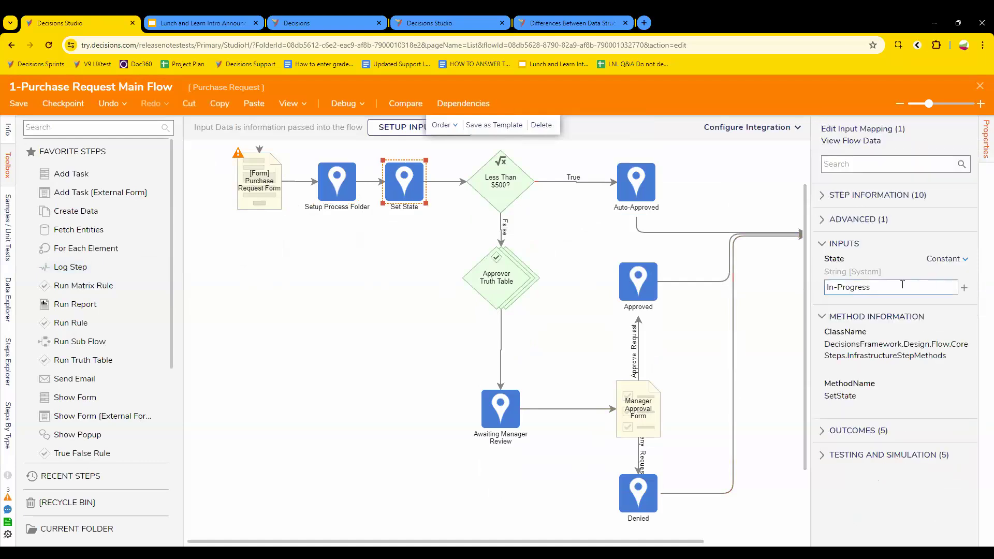
pyautogui.click(848, 196)
pyautogui.doubleClick(834, 334)
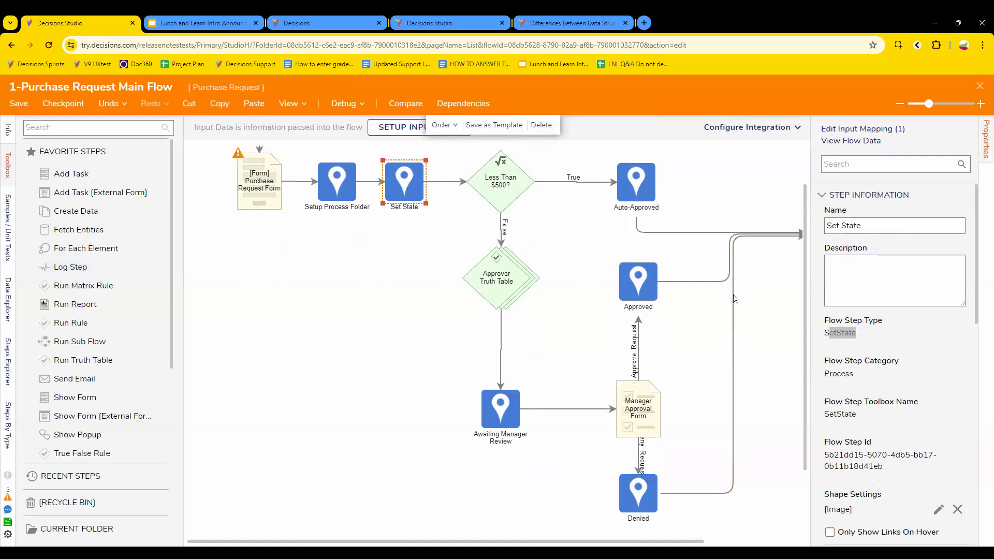
# Step: Check the Awaiting Manager Review, Manager Approval Form, Approved and Denied steps' settings
pyautogui.scroll(-10, 899, 341)
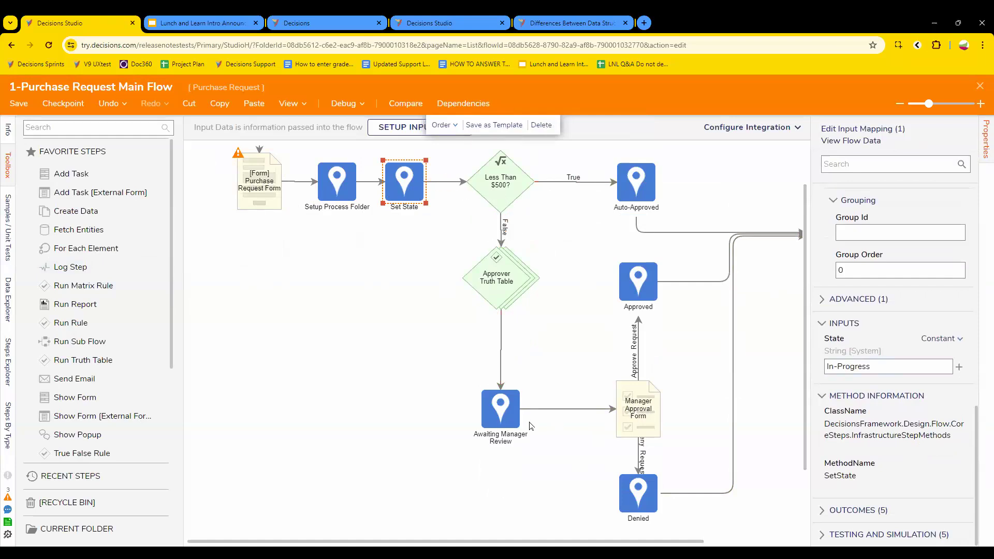
pyautogui.click(513, 428)
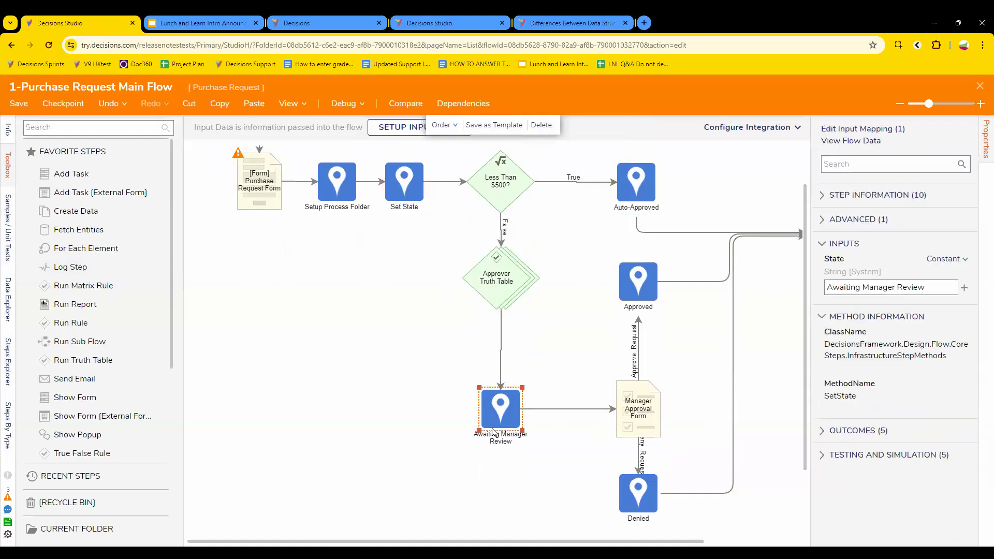
pyautogui.click(657, 422)
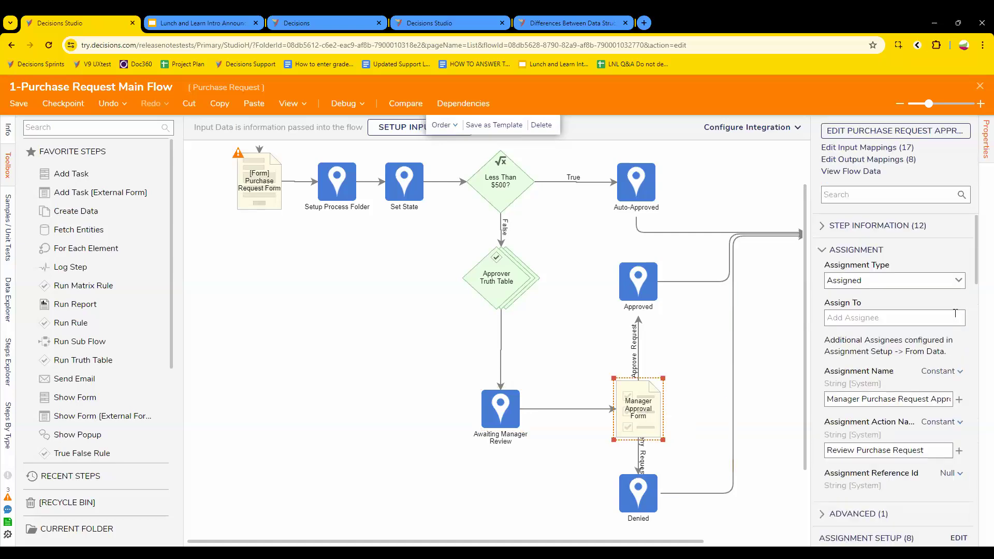
pyautogui.click(638, 290)
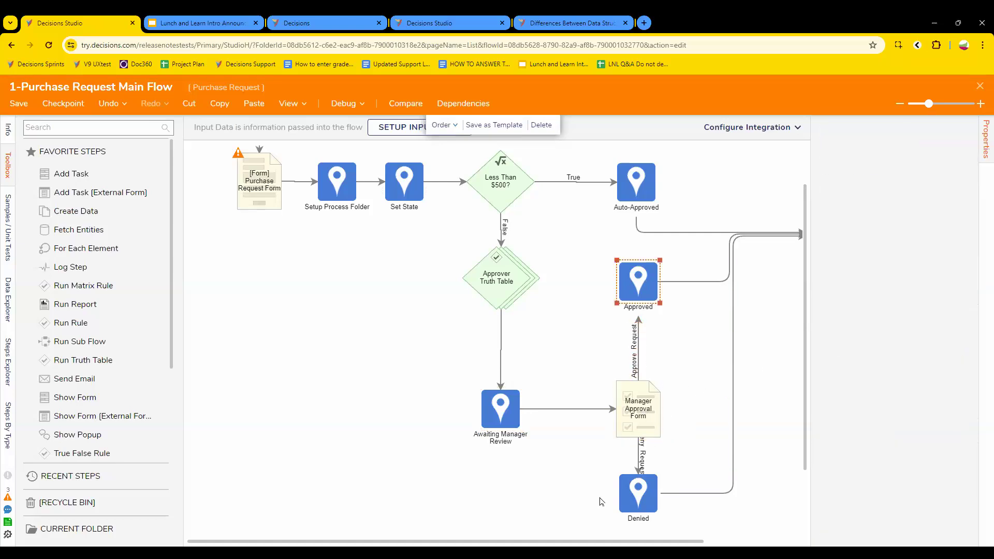
pyautogui.click(647, 496)
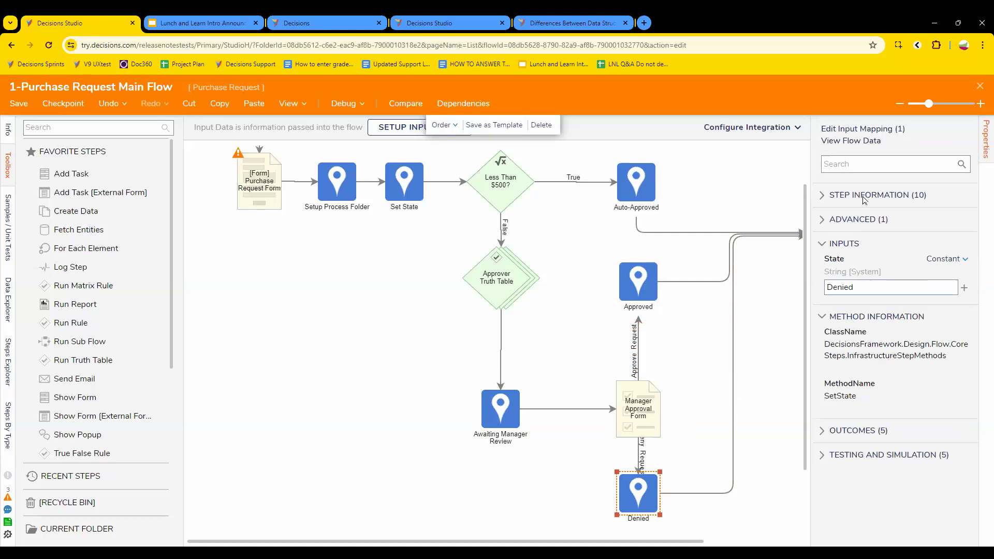
# Step: Review the Denied step's SetState information, then select both decision diamonds together
pyautogui.click(864, 197)
pyautogui.moveTo(863, 336); pyautogui.dragTo(815, 335)
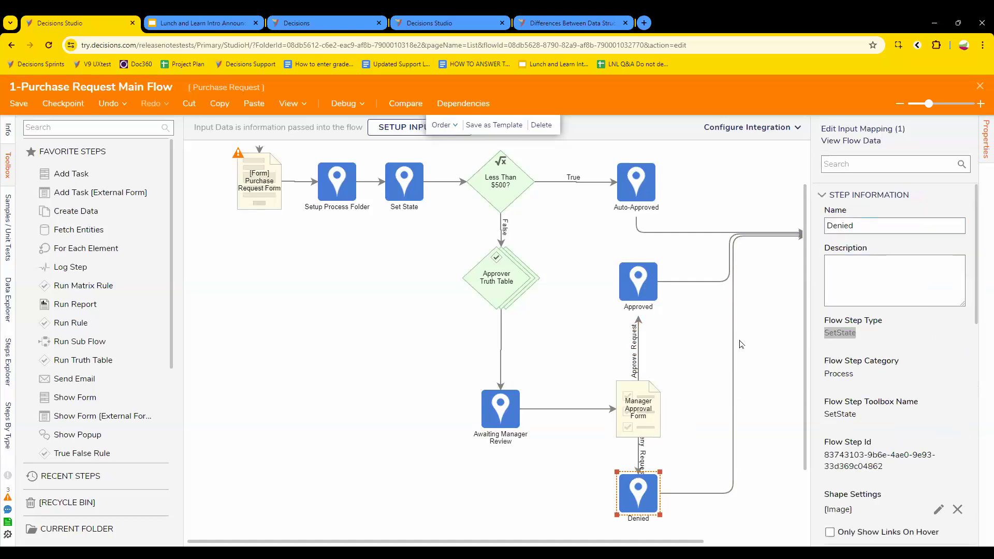
pyautogui.click(710, 342)
pyautogui.moveTo(463, 147); pyautogui.dragTo(585, 305)
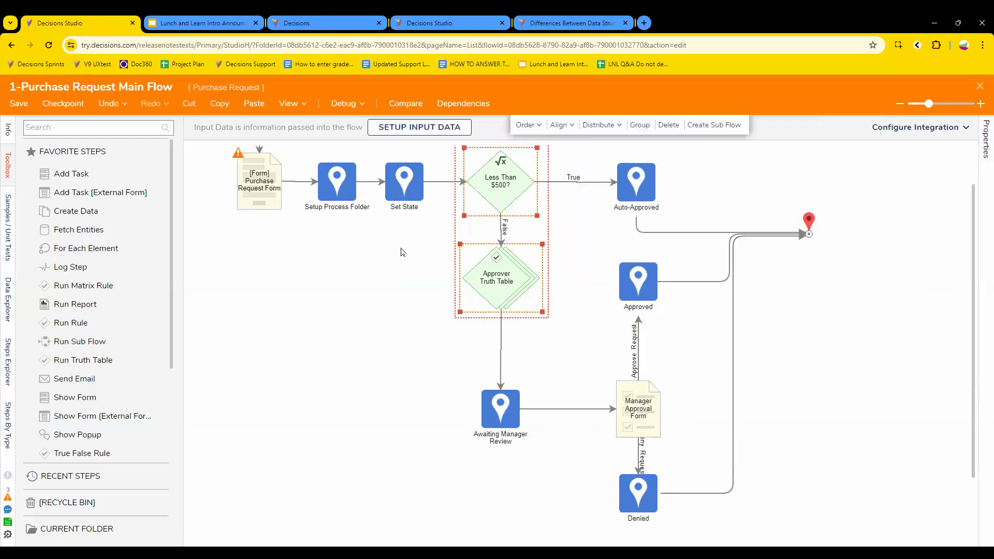